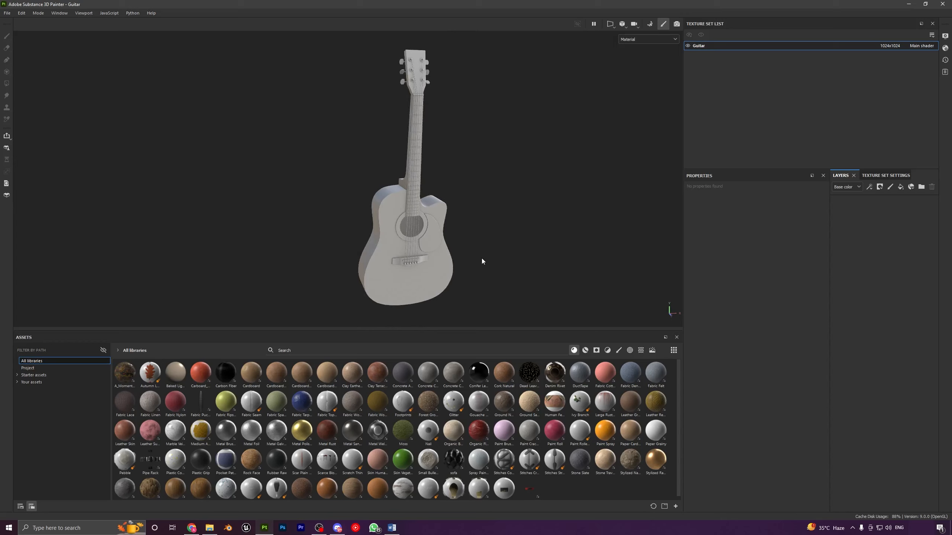
# Step: Search the smart materials for "black" and apply Latex Black to the whole guitar
pyautogui.keyDown('alt'); pyautogui.moveTo(428, 264); pyautogui.dragTo(417, 201); pyautogui.keyUp('alt')
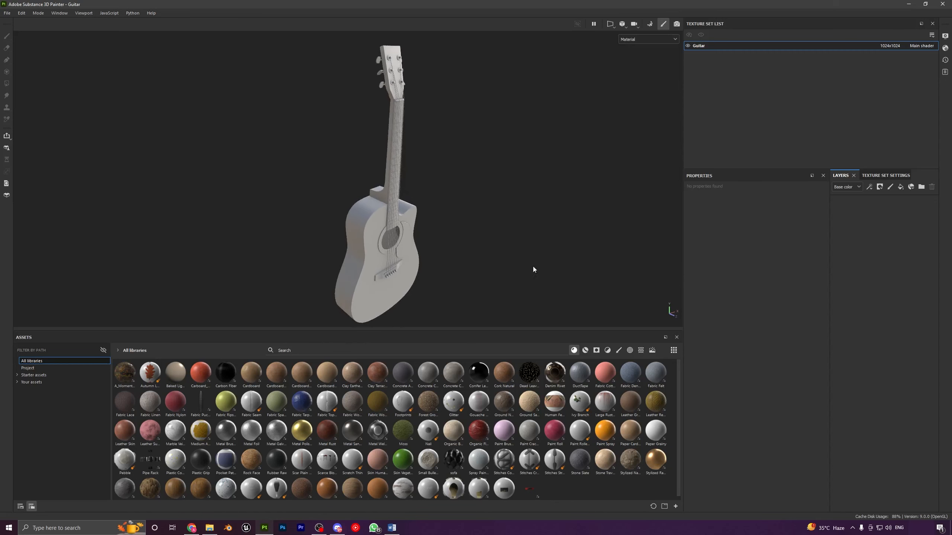
pyautogui.click(585, 350)
pyautogui.click(370, 348)
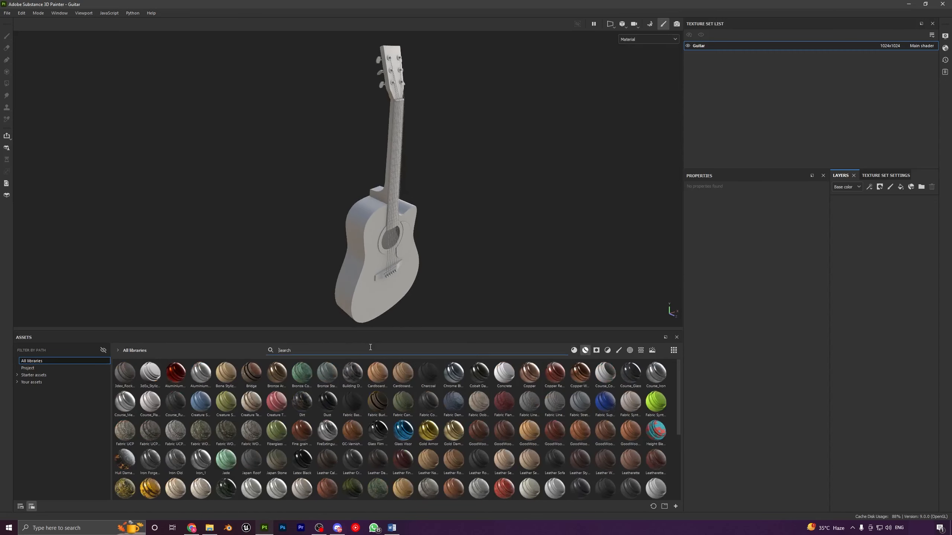
pyautogui.write('black')
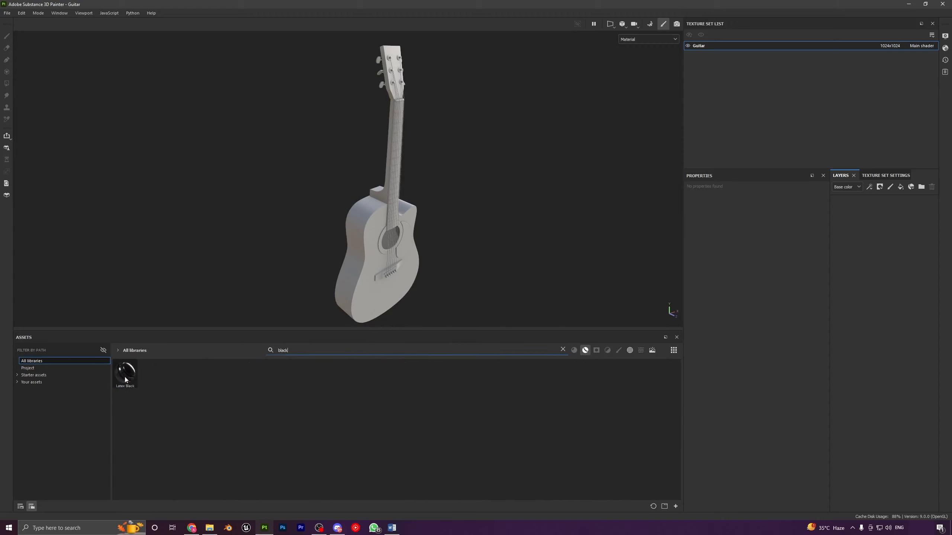
pyautogui.moveTo(125, 380); pyautogui.dragTo(359, 241)
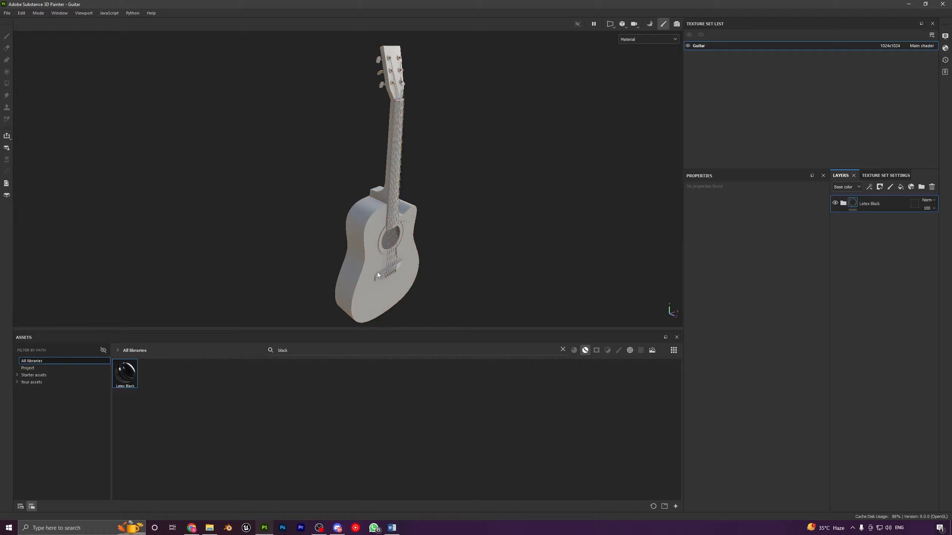
pyautogui.keyDown('alt'); pyautogui.moveTo(377, 272); pyautogui.dragTo(422, 261); pyautogui.keyUp('alt')
pyautogui.keyDown('alt'); pyautogui.moveTo(422, 261); pyautogui.dragTo(409, 197, button='middle'); pyautogui.keyUp('alt')
pyautogui.scroll(3, 409, 197)
pyautogui.keyDown('alt'); pyautogui.moveTo(375, 243); pyautogui.dragTo(228, 254); pyautogui.keyUp('alt')
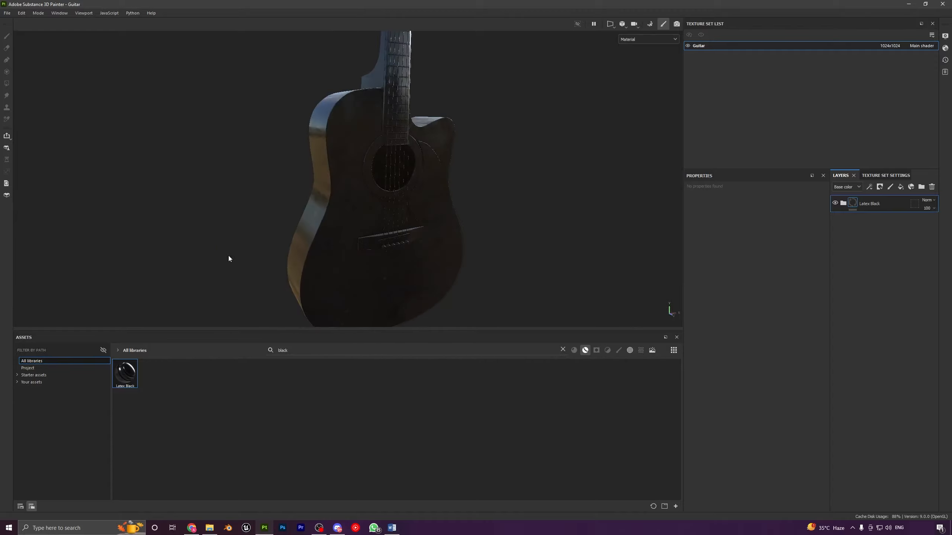
pyautogui.keyDown('alt'); pyautogui.moveTo(435, 268); pyautogui.dragTo(583, 247); pyautogui.keyUp('alt')
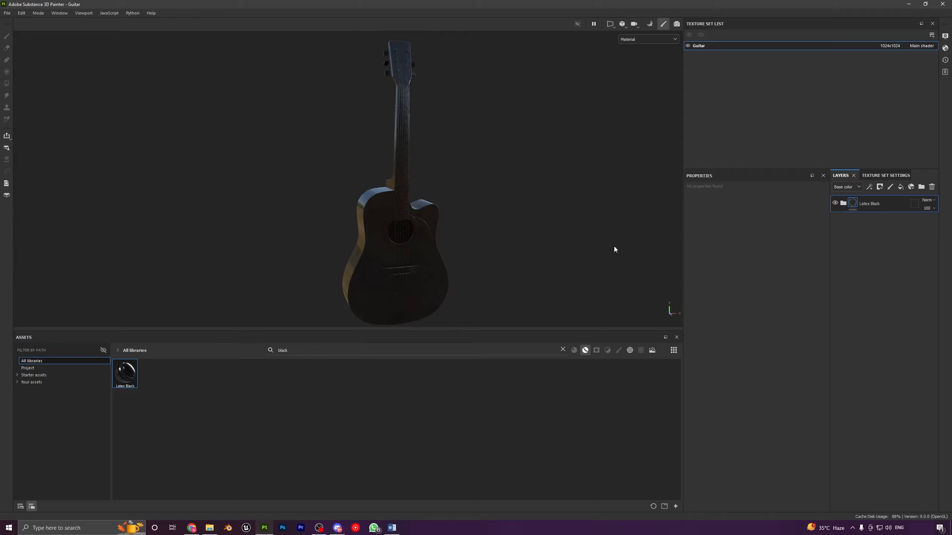
# Step: In the Latex Black folder, set the Base layer's base color to hue 0, saturation 0 and value 0.1
pyautogui.click(843, 203)
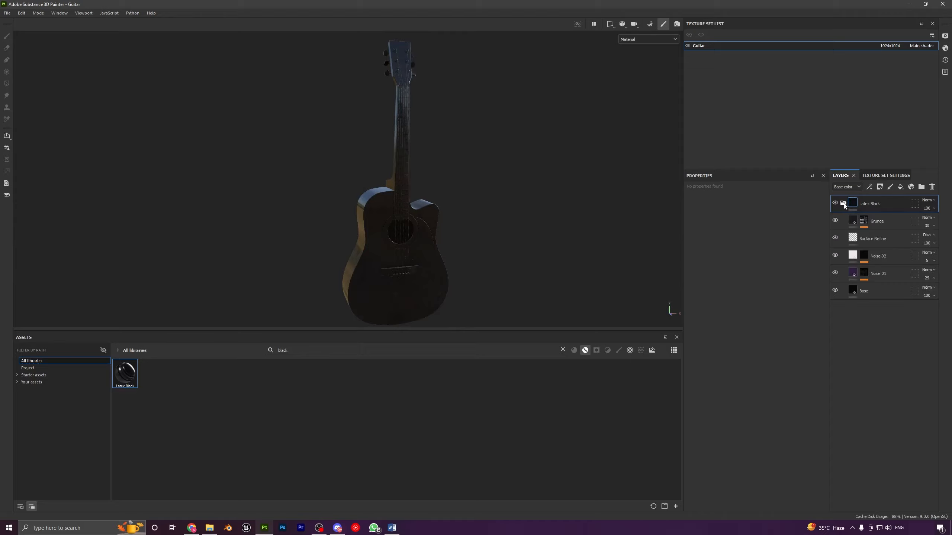
pyautogui.moveTo(791, 169); pyautogui.dragTo(785, 137)
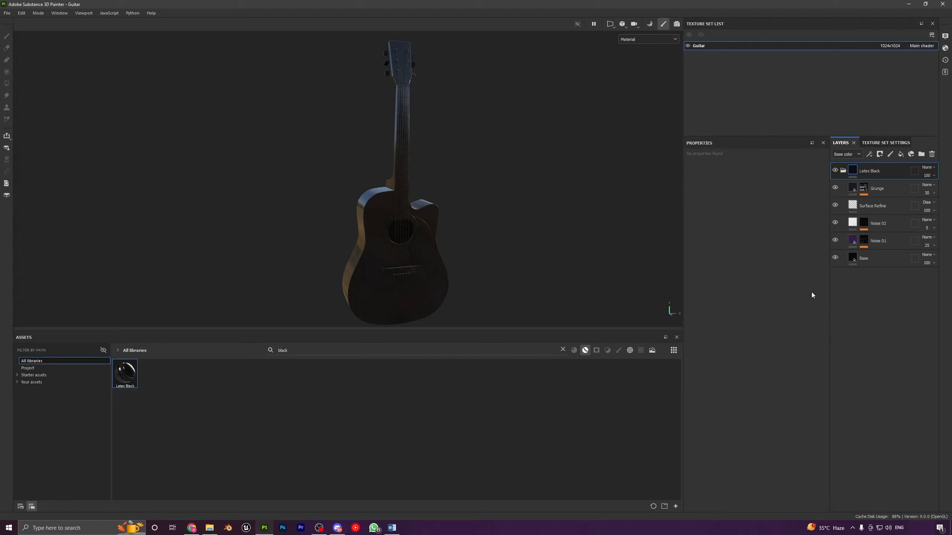
pyautogui.click(855, 257)
pyautogui.click(738, 353)
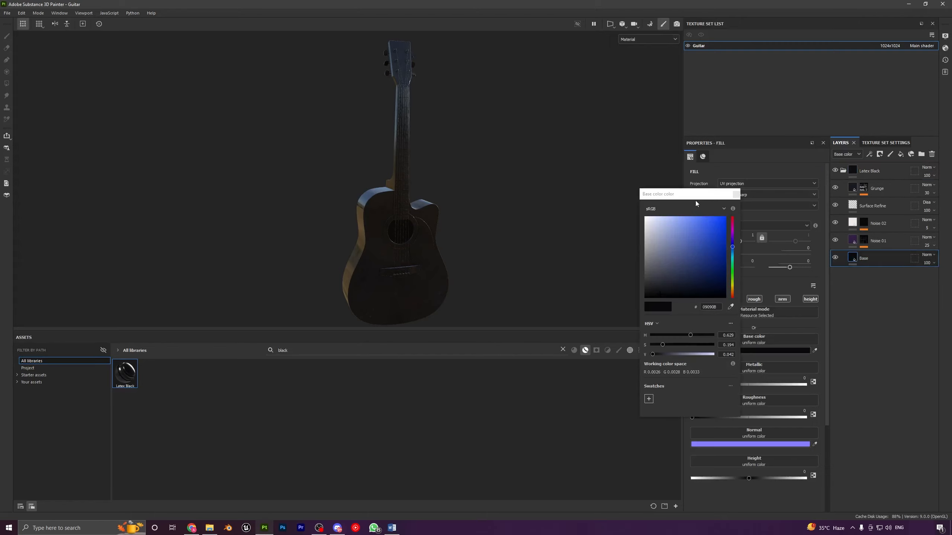
pyautogui.moveTo(695, 202); pyautogui.dragTo(590, 171)
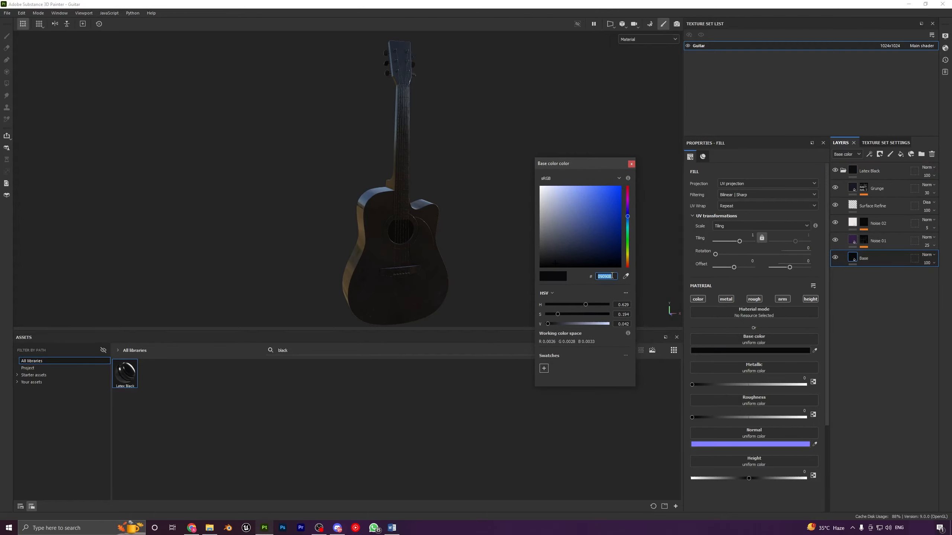
pyautogui.moveTo(585, 304); pyautogui.dragTo(491, 314)
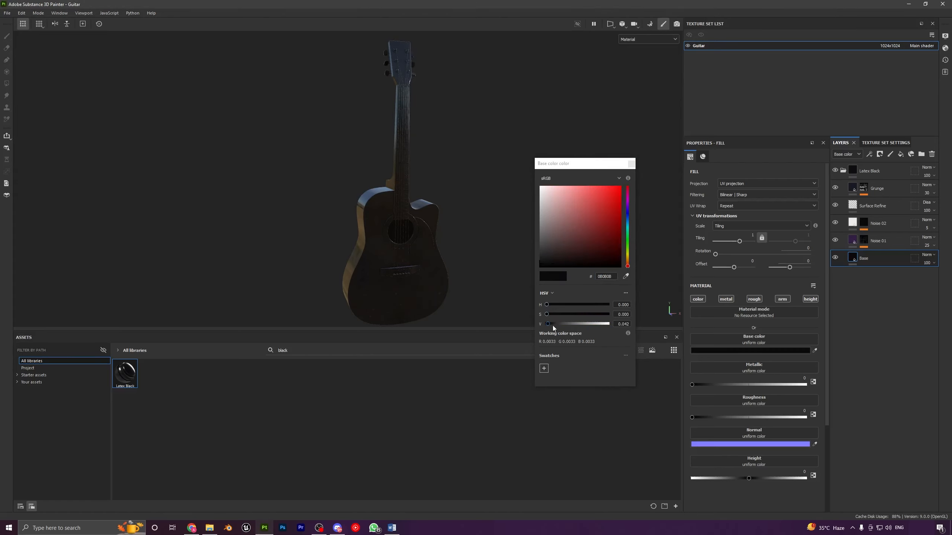
pyautogui.doubleClick(622, 324)
pyautogui.write('0.1')
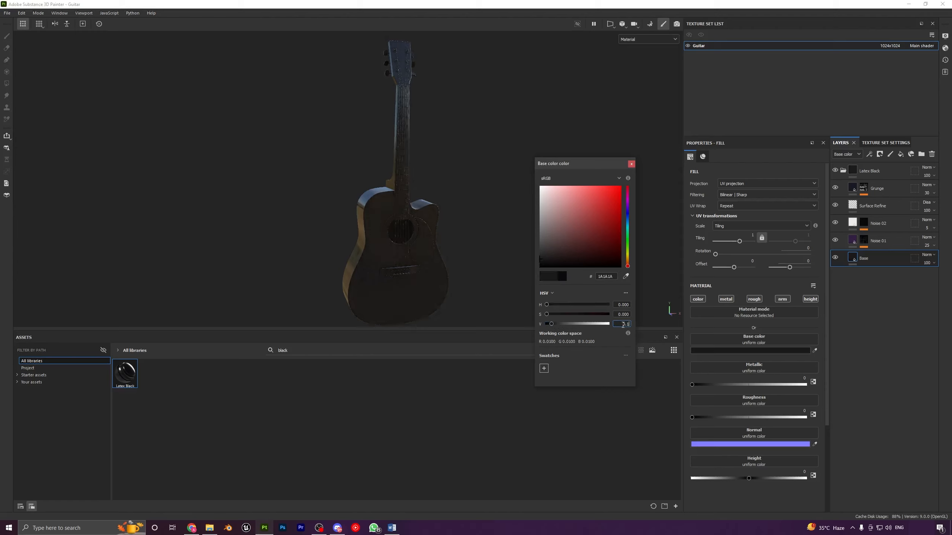
pyautogui.click(762, 197)
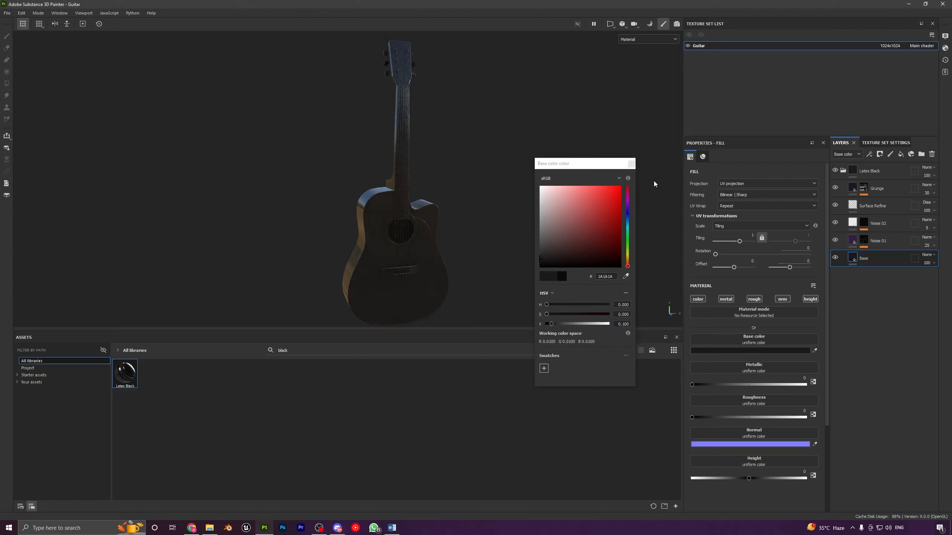
pyautogui.click(630, 163)
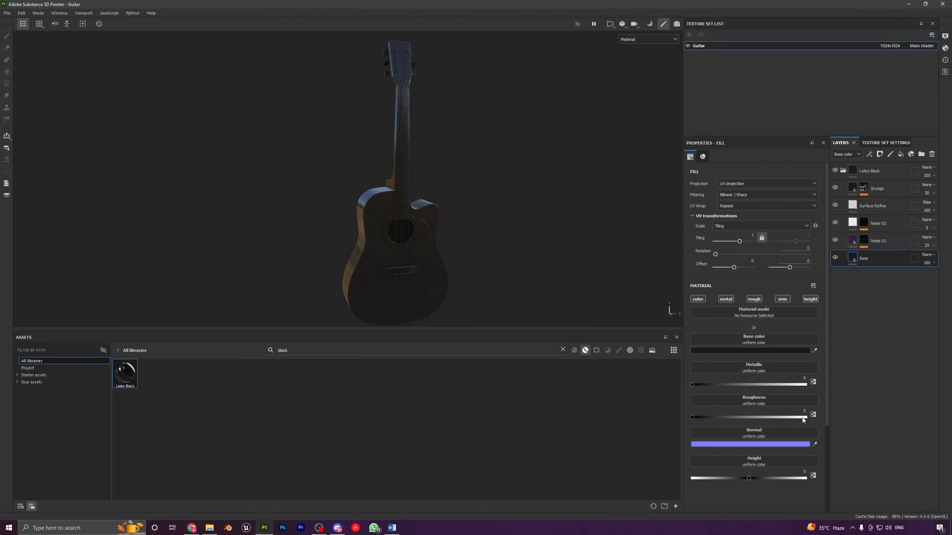
# Step: Set the Base layer's roughness to 0.35
pyautogui.keyDown('alt'); pyautogui.moveTo(456, 290); pyautogui.dragTo(422, 261); pyautogui.keyUp('alt')
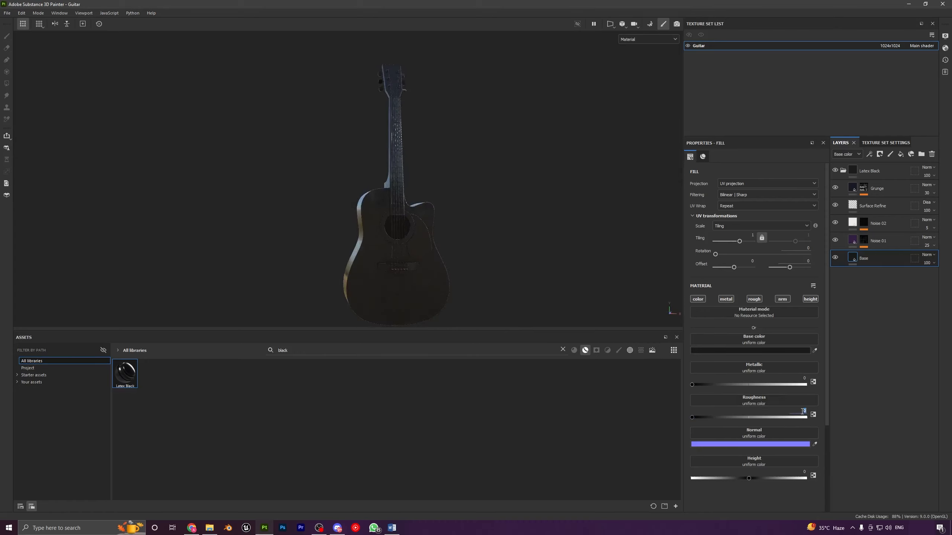
pyautogui.press('Return')
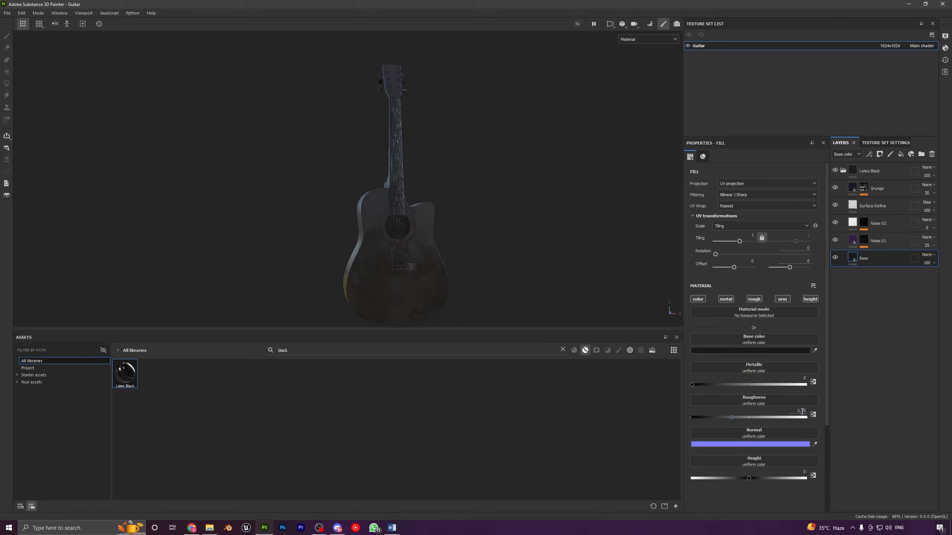
pyautogui.keyDown('alt'); pyautogui.moveTo(478, 281); pyautogui.dragTo(440, 281); pyautogui.keyUp('alt')
pyautogui.keyDown('alt'); pyautogui.moveTo(440, 280); pyautogui.dragTo(464, 329, button='right'); pyautogui.keyUp('alt')
pyautogui.keyDown('alt'); pyautogui.moveTo(463, 329); pyautogui.dragTo(459, 270, button='middle'); pyautogui.keyUp('alt')
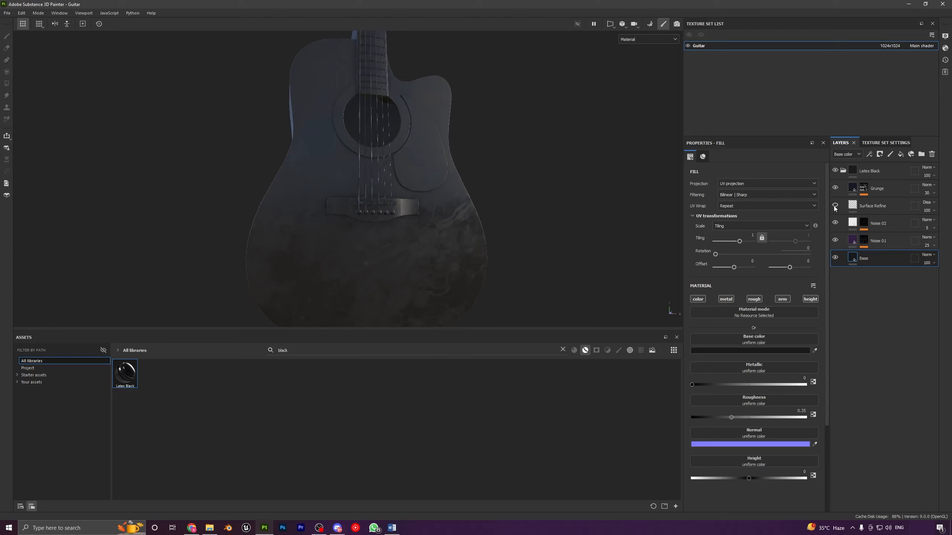
# Step: Compare the finish with the Grunge layer hidden and shown, and set that layer's roughness to 0.25
pyautogui.click(836, 187)
pyautogui.click(835, 188)
pyautogui.click(835, 187)
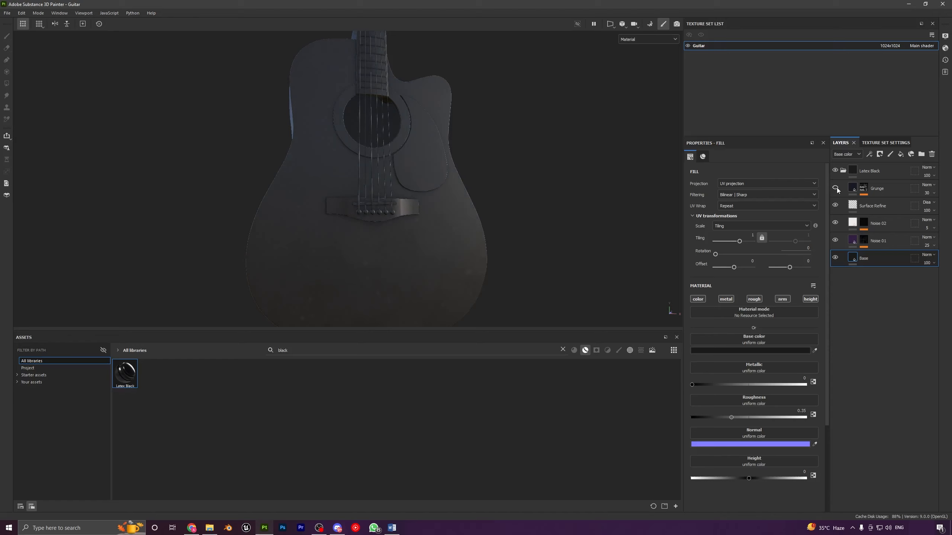
pyautogui.click(835, 188)
pyautogui.click(835, 188)
pyautogui.click(835, 188)
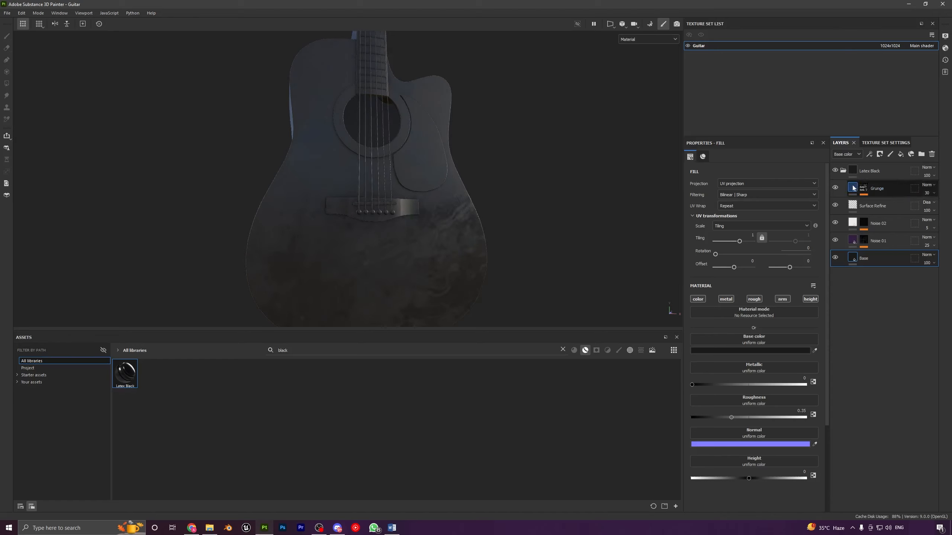
pyautogui.click(851, 189)
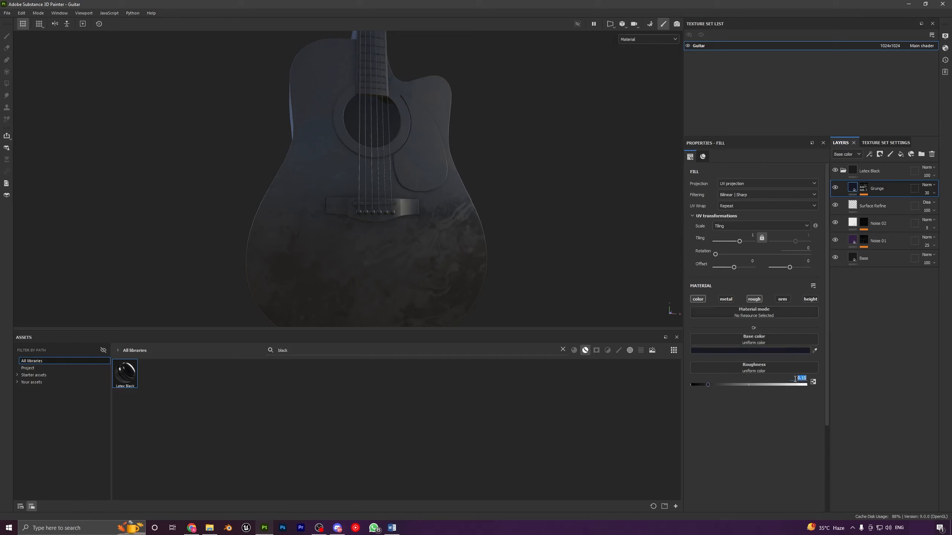
pyautogui.press('Return')
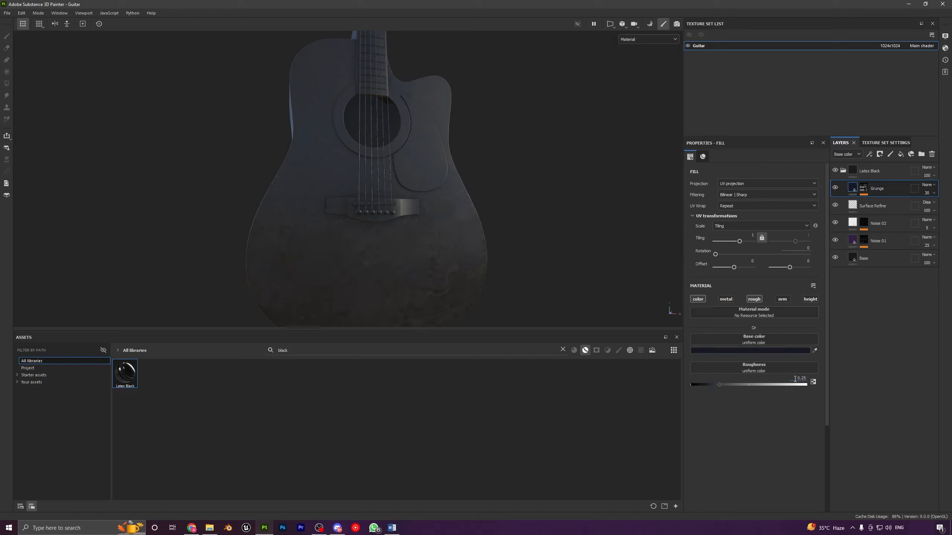
# Step: Collapse the Latex Black folder and inspect the black finish on the guitar from several angles
pyautogui.keyDown('alt'); pyautogui.moveTo(487, 244); pyautogui.dragTo(497, 226); pyautogui.keyUp('alt')
pyautogui.keyDown('shift'); pyautogui.moveTo(496, 225); pyautogui.dragTo(454, 153, button='right'); pyautogui.keyUp('shift')
pyautogui.keyDown('alt'); pyautogui.moveTo(454, 153); pyautogui.dragTo(461, 244); pyautogui.keyUp('alt')
pyautogui.keyDown('alt'); pyautogui.moveTo(461, 244); pyautogui.dragTo(449, 193, button='right'); pyautogui.keyUp('alt')
pyautogui.keyDown('alt'); pyautogui.moveTo(492, 231); pyautogui.dragTo(428, 238, button='middle'); pyautogui.keyUp('alt')
pyautogui.moveTo(429, 239)
pyautogui.keyDown('alt'); pyautogui.mouseDown()
pyautogui.moveTo(419, 212)
pyautogui.moveTo(424, 253)
pyautogui.moveTo(439, 256)
pyautogui.mouseUp(); pyautogui.keyUp('alt')
pyautogui.keyDown('alt'); pyautogui.moveTo(439, 256); pyautogui.dragTo(440, 263, button='right'); pyautogui.keyUp('alt')
pyautogui.click(843, 171)
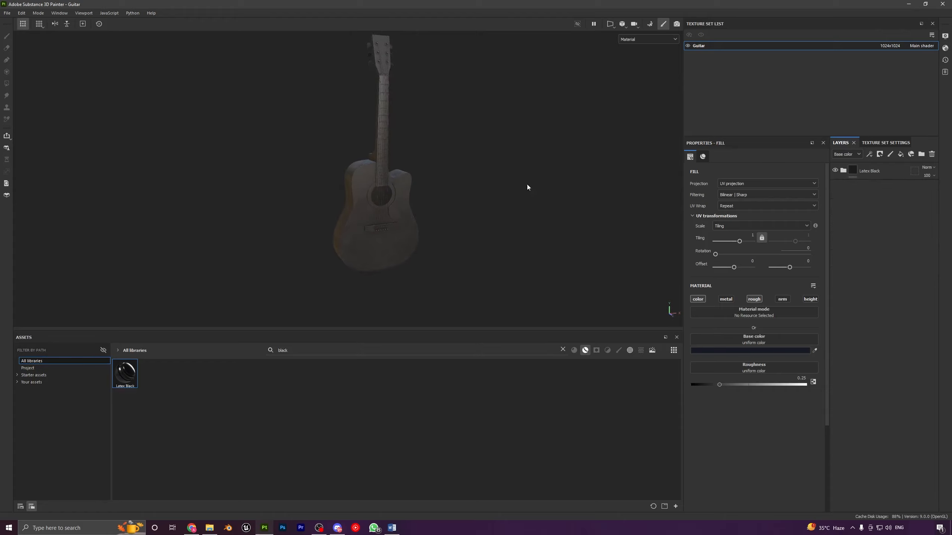
pyautogui.keyDown('alt'); pyautogui.moveTo(461, 210); pyautogui.dragTo(439, 254, button='right'); pyautogui.keyUp('alt')
pyautogui.keyDown('alt'); pyautogui.moveTo(439, 253); pyautogui.dragTo(421, 277, button='middle'); pyautogui.keyUp('alt')
pyautogui.keyDown('alt'); pyautogui.moveTo(421, 276); pyautogui.dragTo(446, 224); pyautogui.keyUp('alt')
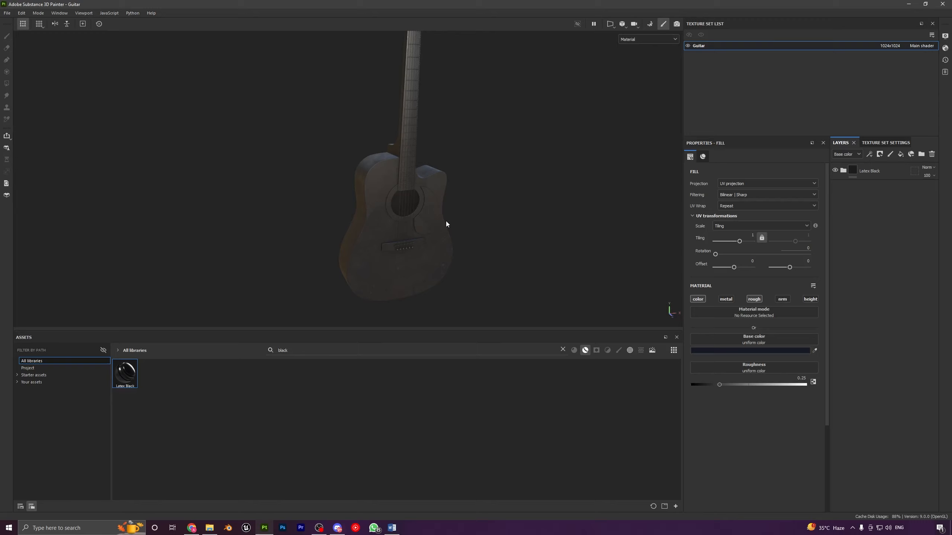
pyautogui.moveTo(375, 166)
pyautogui.keyDown('alt'); pyautogui.mouseDown()
pyautogui.moveTo(440, 187)
pyautogui.moveTo(380, 160)
pyautogui.mouseUp(); pyautogui.keyUp('alt')
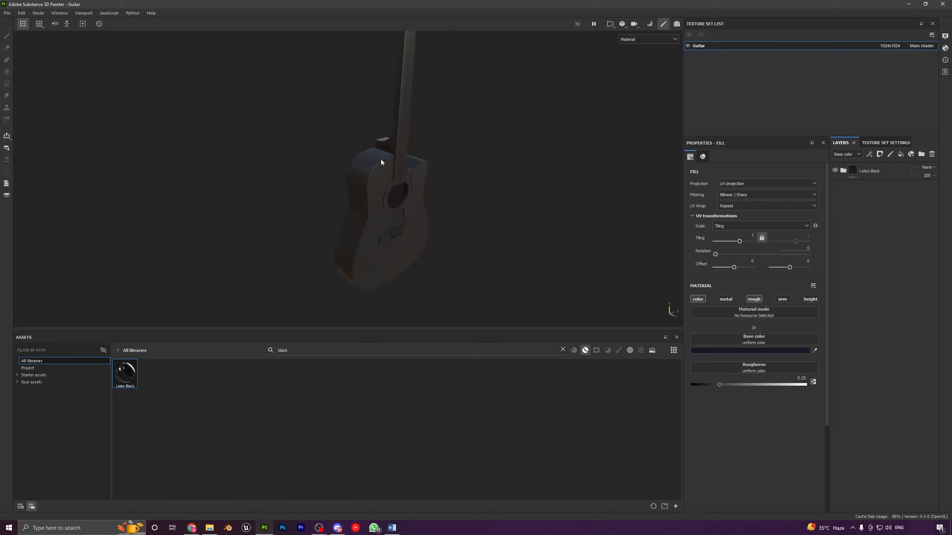
# Step: Exclude all meshes from the Latex Black folder's geometry mask and include only the guitar body, Vert.003
pyautogui.click(914, 173)
pyautogui.rightClick(914, 173)
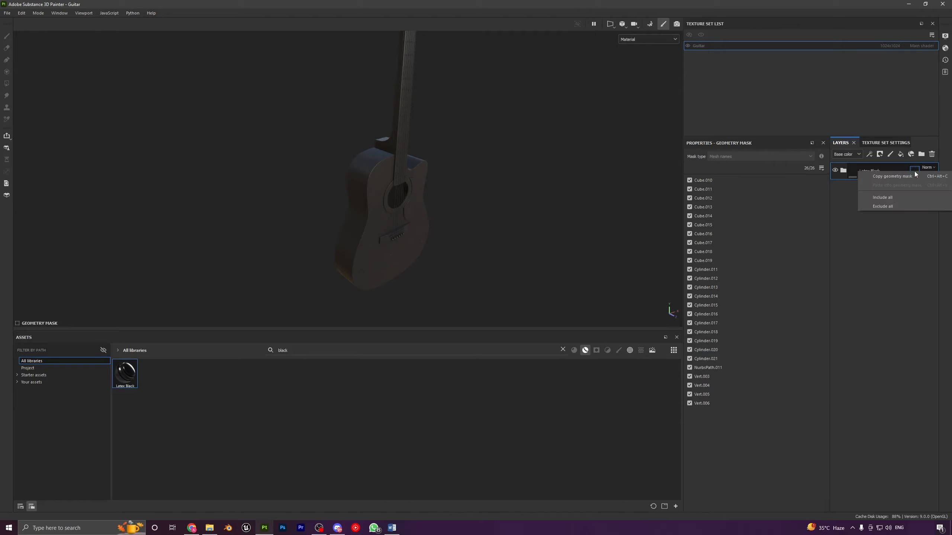
pyautogui.click(892, 207)
pyautogui.keyDown('alt'); pyautogui.moveTo(524, 231); pyautogui.dragTo(406, 234); pyautogui.keyUp('alt')
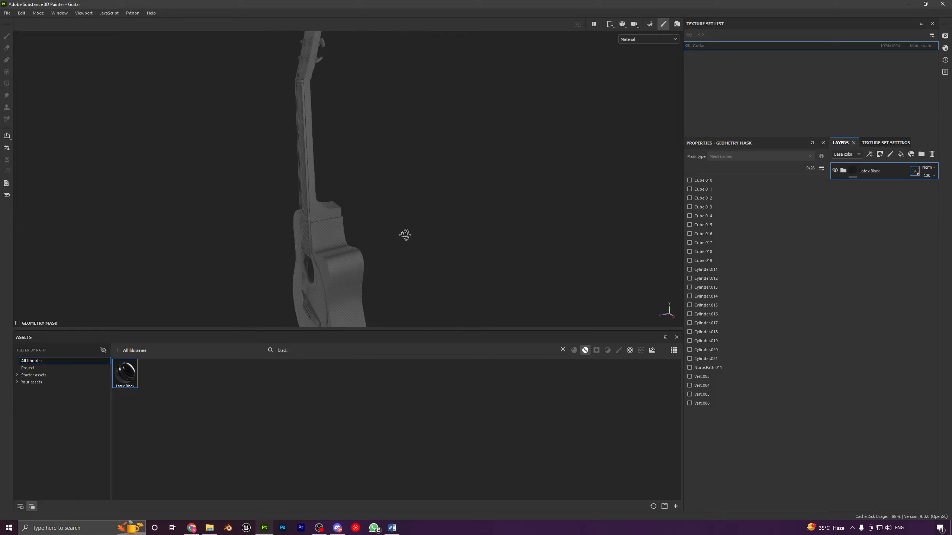
pyautogui.click(344, 250)
pyautogui.moveTo(459, 267)
pyautogui.keyDown('alt'); pyautogui.mouseDown()
pyautogui.moveTo(465, 239)
pyautogui.moveTo(436, 207)
pyautogui.moveTo(462, 215)
pyautogui.moveTo(406, 192)
pyautogui.moveTo(503, 202)
pyautogui.moveTo(423, 200)
pyautogui.mouseUp(); pyautogui.keyUp('alt')
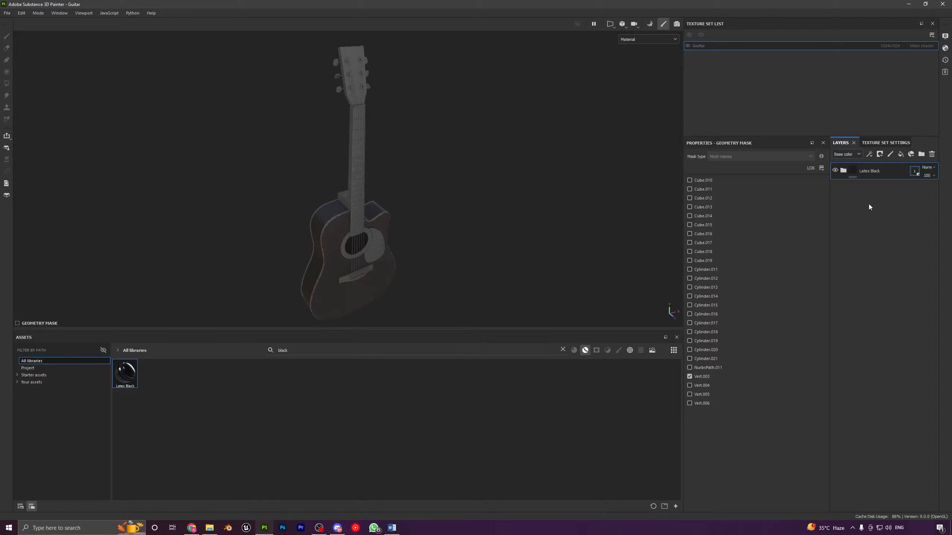
pyautogui.click(852, 171)
pyautogui.keyDown('alt'); pyautogui.moveTo(543, 210); pyautogui.dragTo(421, 185); pyautogui.keyUp('alt')
pyautogui.scroll(3, 440, 239)
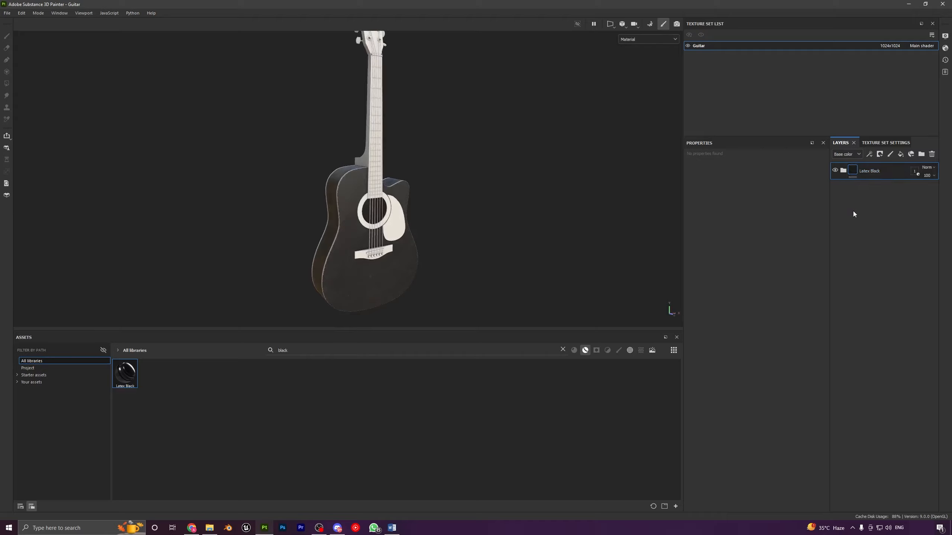
# Step: Duplicate the Latex Black folder and include all meshes in the copy's geometry mask
pyautogui.hotkey('ctrl', 'd')
pyautogui.rightClick(914, 172)
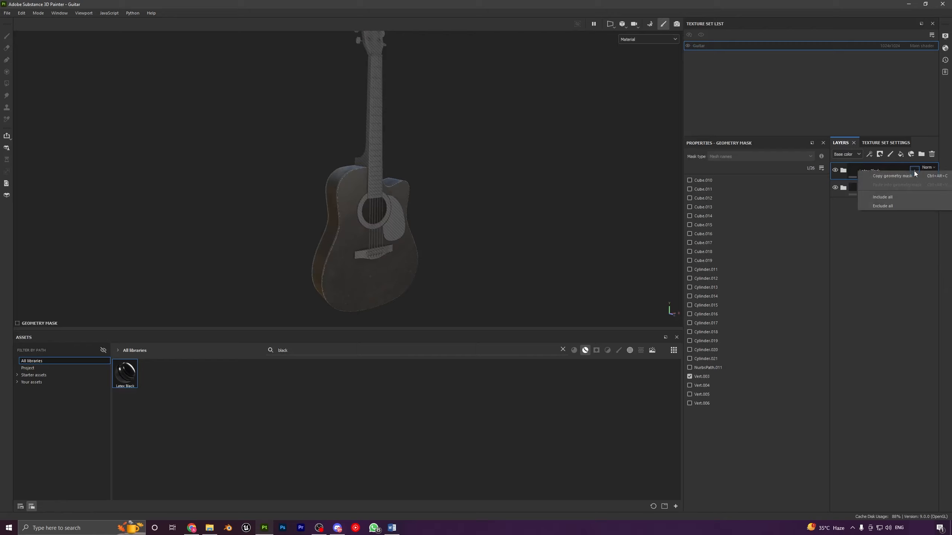
pyautogui.click(894, 196)
pyautogui.click(853, 172)
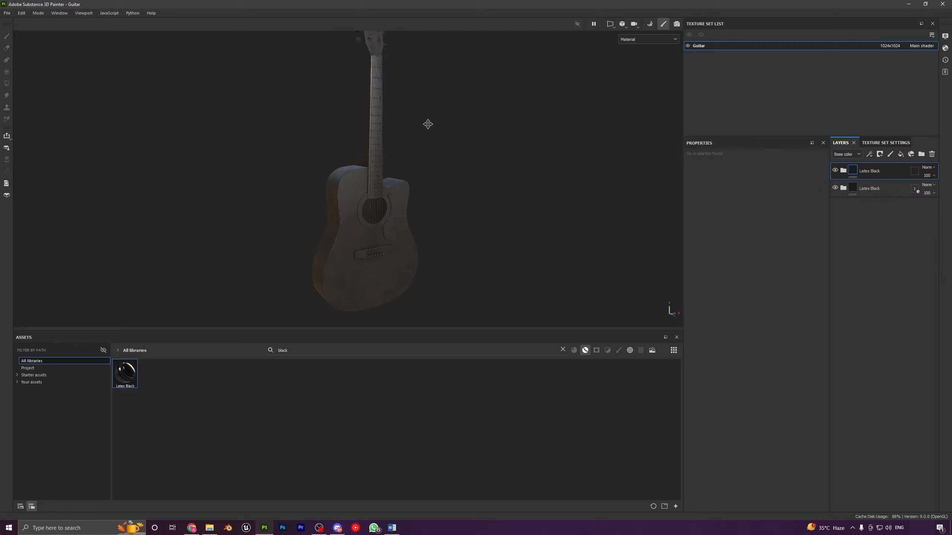
# Step: Set the base color of the upper Latex Black folder's Base layer to CBC699 and its roughness to 0.3
pyautogui.keyDown('alt'); pyautogui.moveTo(427, 124); pyautogui.dragTo(391, 178); pyautogui.keyUp('alt')
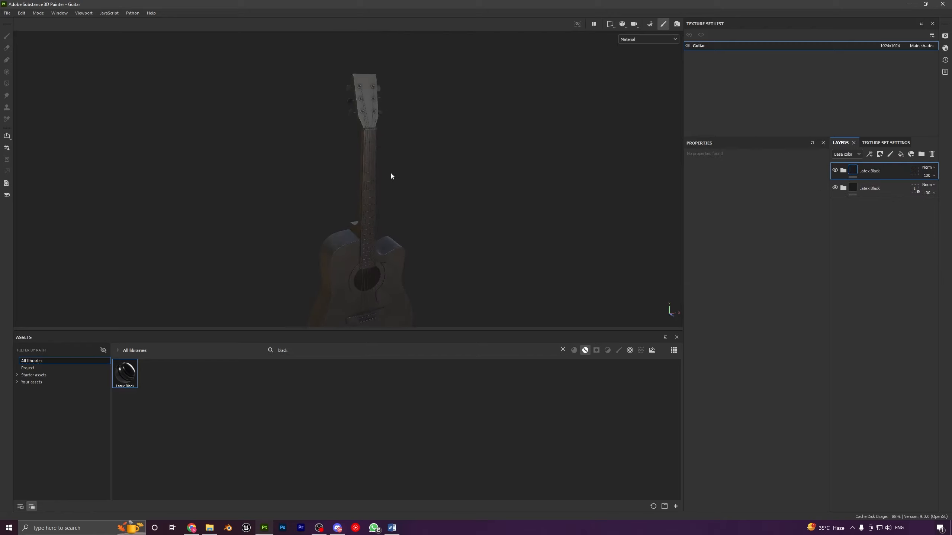
pyautogui.click(843, 171)
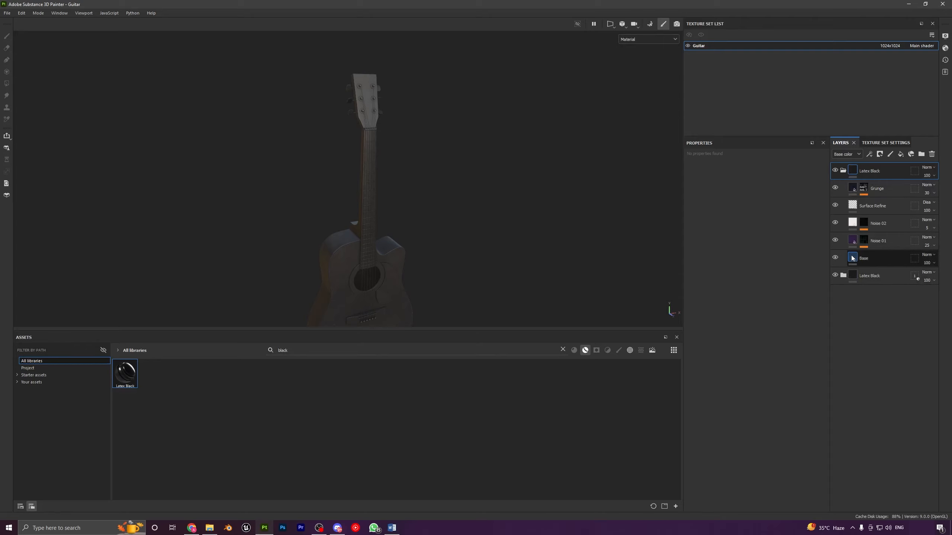
pyautogui.click(872, 258)
pyautogui.click(758, 351)
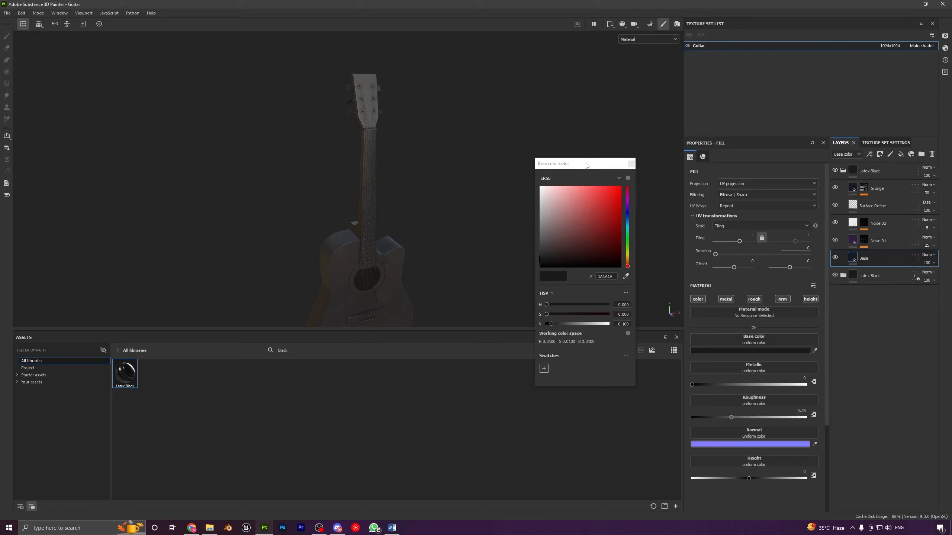
pyautogui.moveTo(586, 166); pyautogui.dragTo(482, 125)
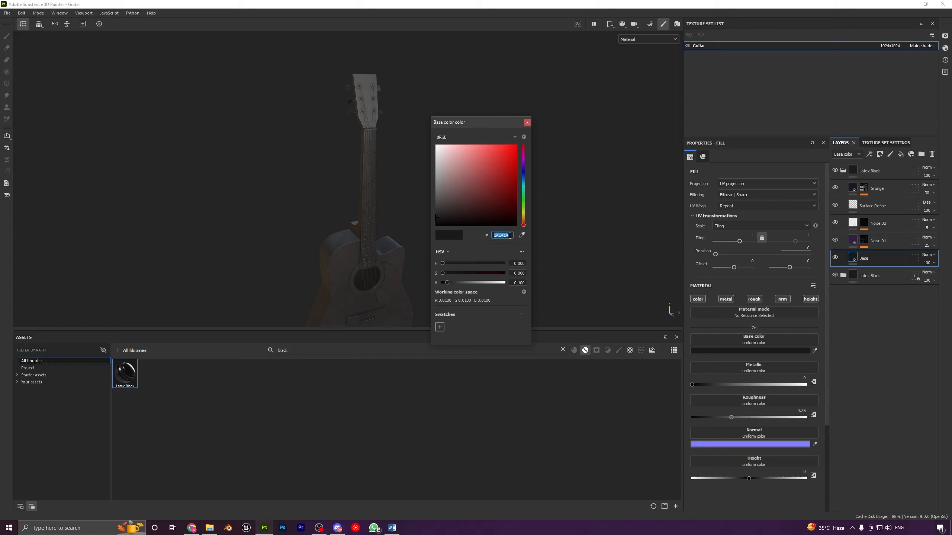
pyautogui.write('C')
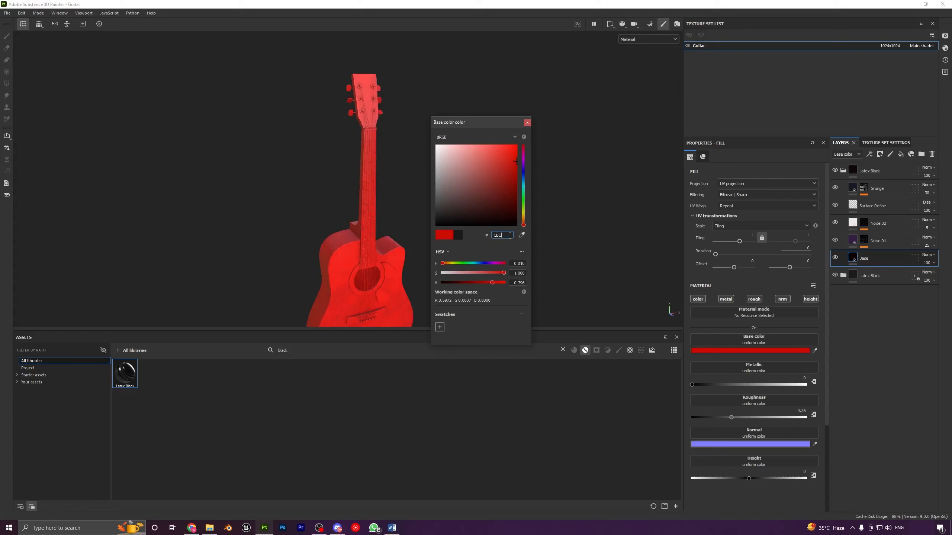
pyautogui.write('B0C699')
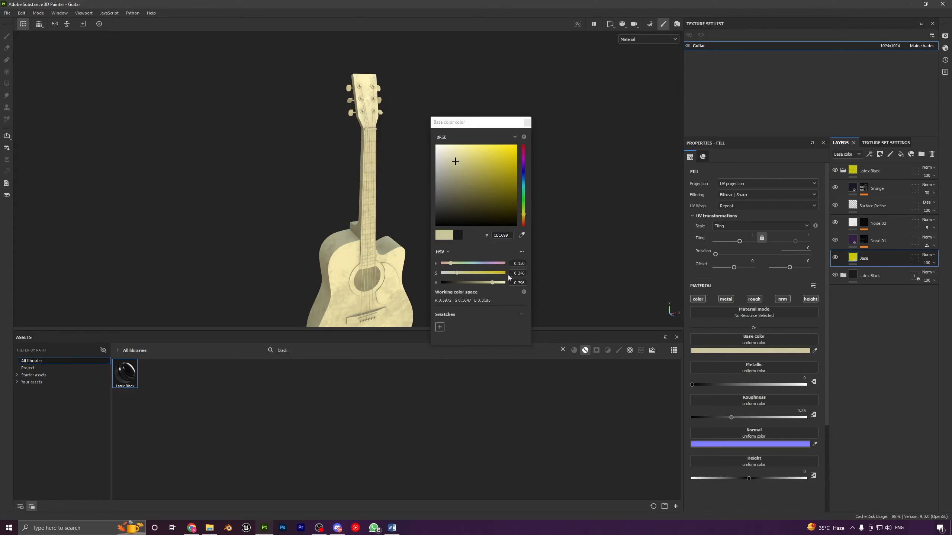
pyautogui.click(527, 123)
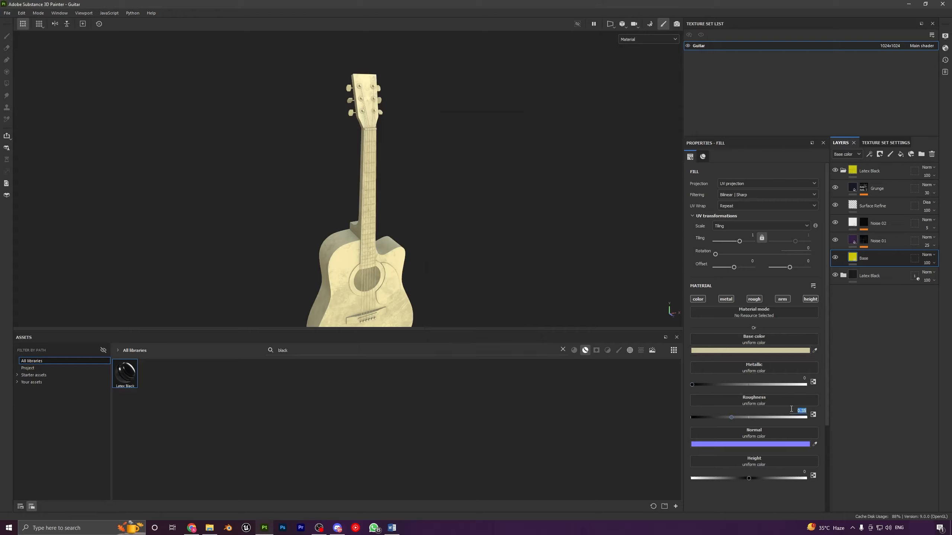
pyautogui.scroll(5, 450, 144)
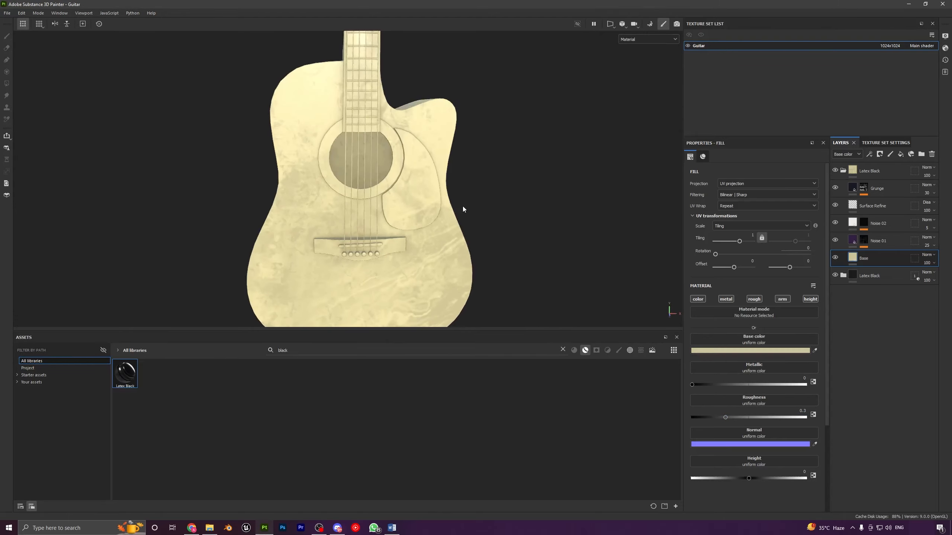
# Step: Exclude all meshes from the cream Latex Black folder's geometry mask and include only the soundhole ring, body binding, bridge pins and saddle
pyautogui.click(851, 175)
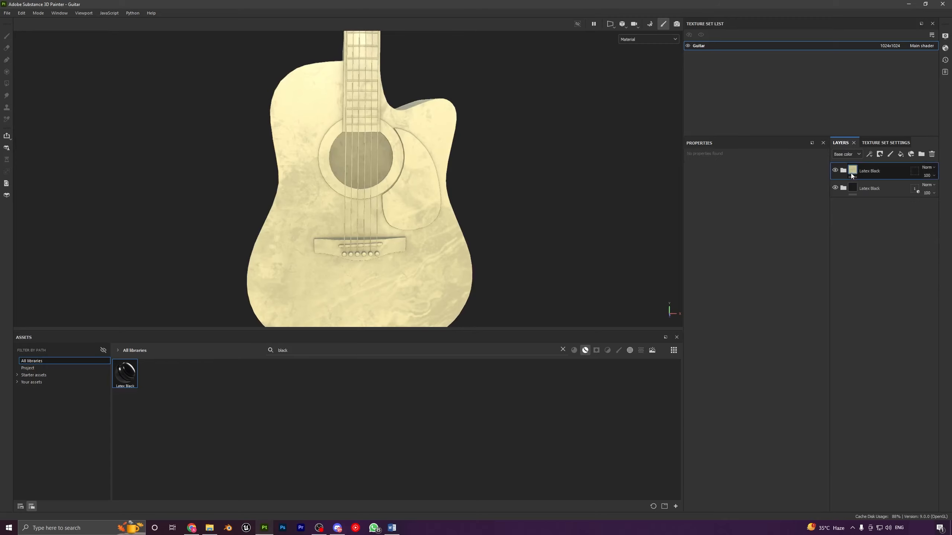
pyautogui.rightClick(913, 172)
pyautogui.click(893, 206)
pyautogui.keyDown('alt'); pyautogui.moveTo(546, 155); pyautogui.dragTo(564, 206, button='middle'); pyautogui.keyUp('alt')
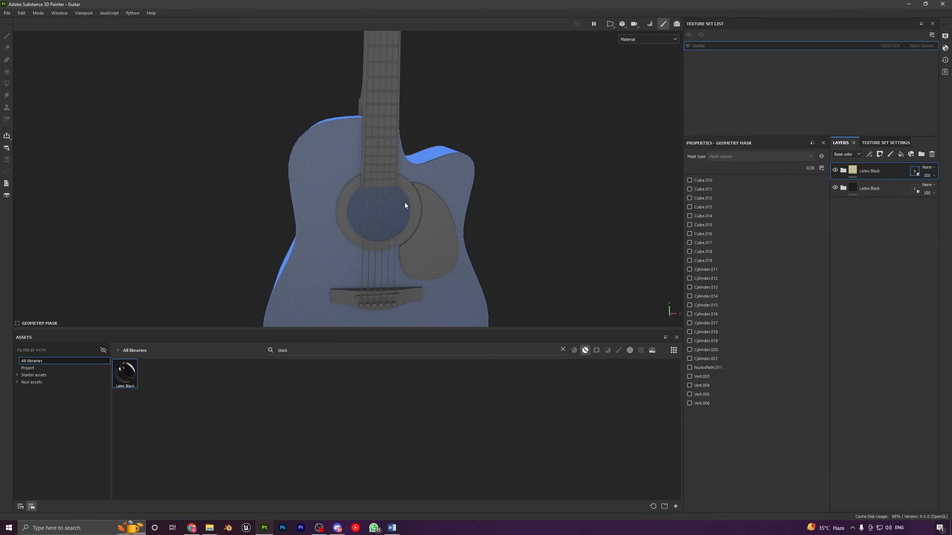
pyautogui.click(414, 204)
pyautogui.keyDown('alt'); pyautogui.moveTo(435, 204); pyautogui.dragTo(497, 114); pyautogui.keyUp('alt')
pyautogui.click(345, 184)
pyautogui.keyDown('alt'); pyautogui.moveTo(461, 196); pyautogui.dragTo(499, 439, button='right'); pyautogui.keyUp('alt')
pyautogui.click(325, 291)
pyautogui.click(332, 273)
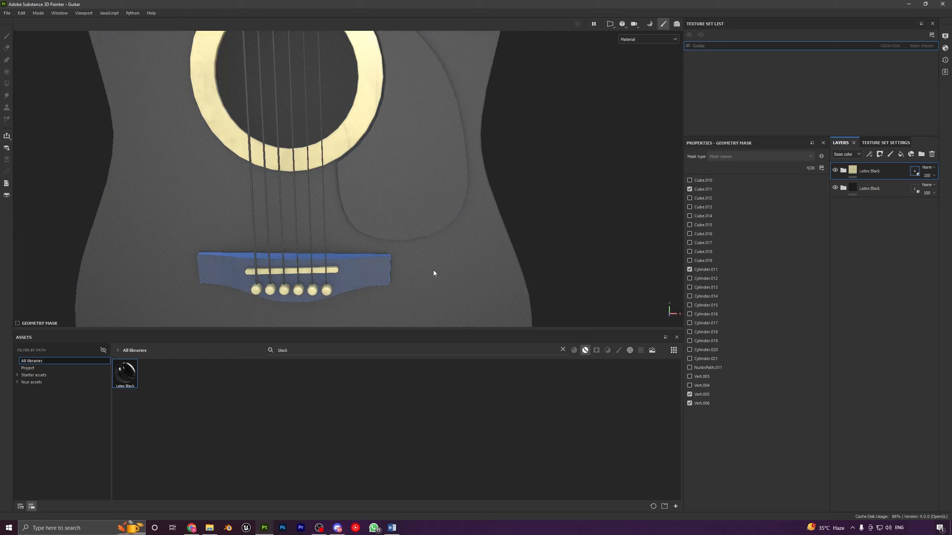
# Step: Add the fretboard edging, Cube.014, and the nut, Cube.015, to the cream Latex Black folder's geometry mask
pyautogui.keyDown('alt'); pyautogui.moveTo(514, 279); pyautogui.dragTo(494, 105, button='right'); pyautogui.keyUp('alt')
pyautogui.keyDown('alt'); pyautogui.moveTo(494, 105); pyautogui.dragTo(475, 242, button='middle'); pyautogui.keyUp('alt')
pyautogui.moveTo(457, 127)
pyautogui.keyDown('alt'); pyautogui.mouseDown()
pyautogui.moveTo(407, 170)
pyautogui.moveTo(362, 160)
pyautogui.moveTo(491, 164)
pyautogui.moveTo(456, 121)
pyautogui.mouseUp(); pyautogui.keyUp('alt')
pyautogui.click(368, 159)
pyautogui.keyDown('alt'); pyautogui.moveTo(456, 121); pyautogui.dragTo(434, 257, button='middle'); pyautogui.keyUp('alt')
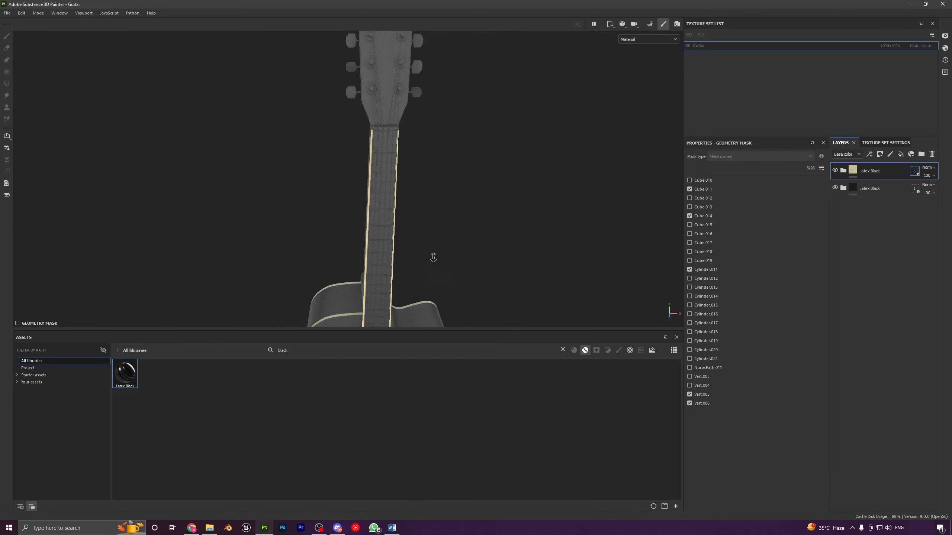
pyautogui.keyDown('alt'); pyautogui.moveTo(433, 258); pyautogui.dragTo(395, 299, button='right'); pyautogui.keyUp('alt')
pyautogui.click(388, 199)
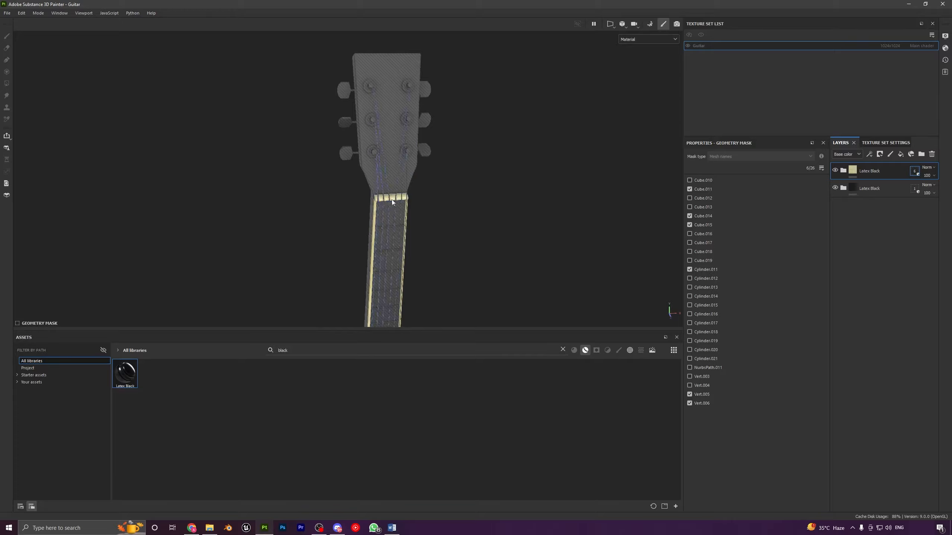
pyautogui.keyDown('alt'); pyautogui.moveTo(388, 199); pyautogui.dragTo(535, 230); pyautogui.keyUp('alt')
pyautogui.click(851, 172)
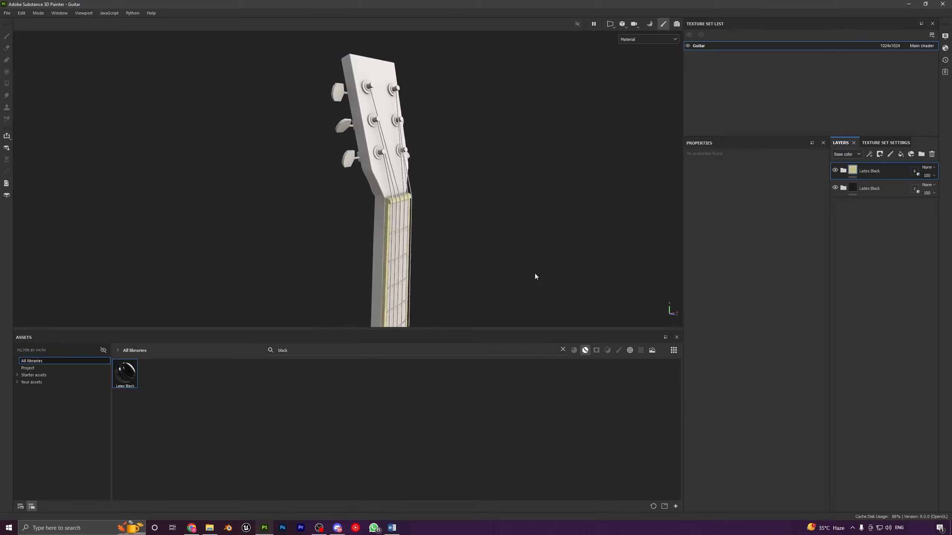
# Step: Set the Guitar texture set's size to 4096
pyautogui.keyDown('alt'); pyautogui.moveTo(535, 274); pyautogui.dragTo(296, 227); pyautogui.keyUp('alt')
pyautogui.keyDown('alt'); pyautogui.moveTo(423, 283); pyautogui.dragTo(487, 203); pyautogui.keyUp('alt')
pyautogui.keyDown('alt'); pyautogui.moveTo(486, 203); pyautogui.dragTo(407, 332, button='right'); pyautogui.keyUp('alt')
pyautogui.keyDown('alt'); pyautogui.moveTo(407, 332); pyautogui.dragTo(489, 191); pyautogui.keyUp('alt')
pyautogui.keyDown('alt'); pyautogui.moveTo(488, 191); pyautogui.dragTo(422, 231, button='right'); pyautogui.keyUp('alt')
pyautogui.keyDown('alt'); pyautogui.moveTo(422, 231); pyautogui.dragTo(557, 218); pyautogui.keyUp('alt')
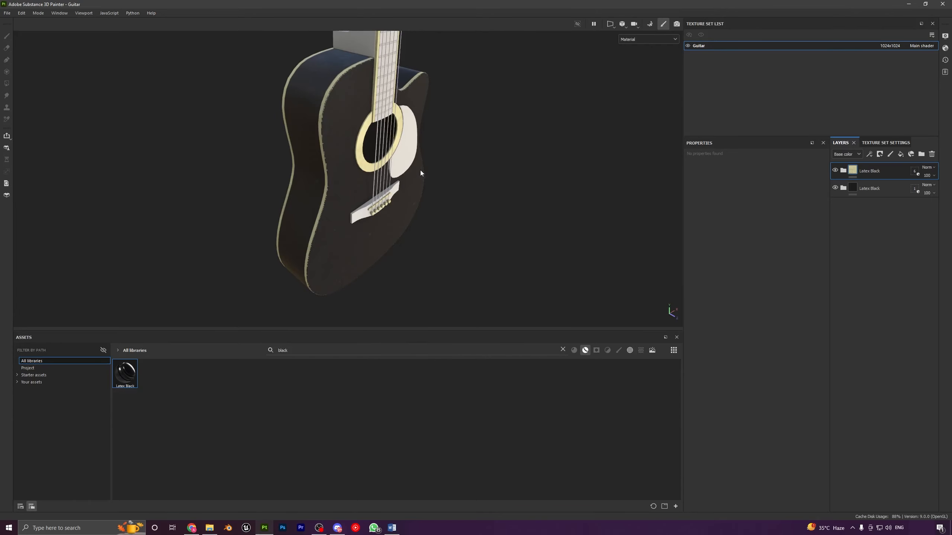
pyautogui.click(898, 142)
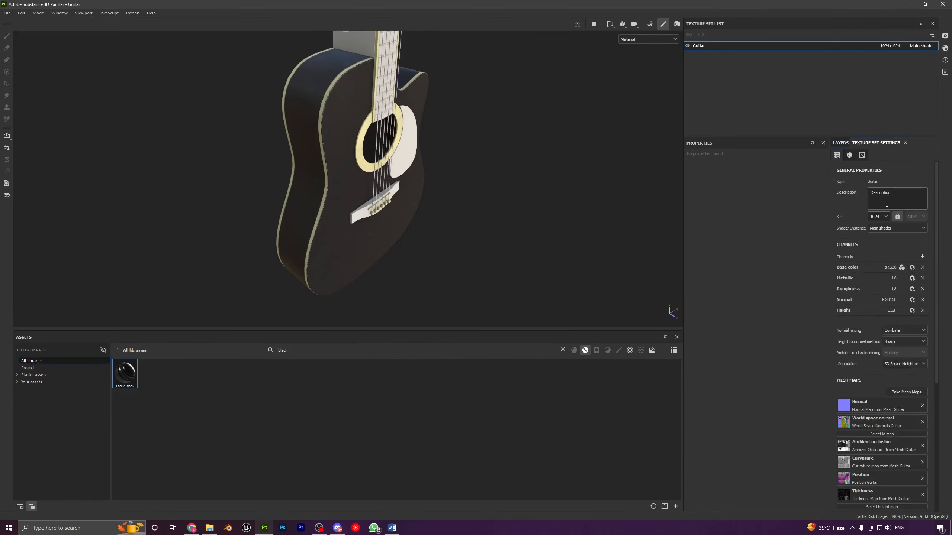
pyautogui.click(884, 217)
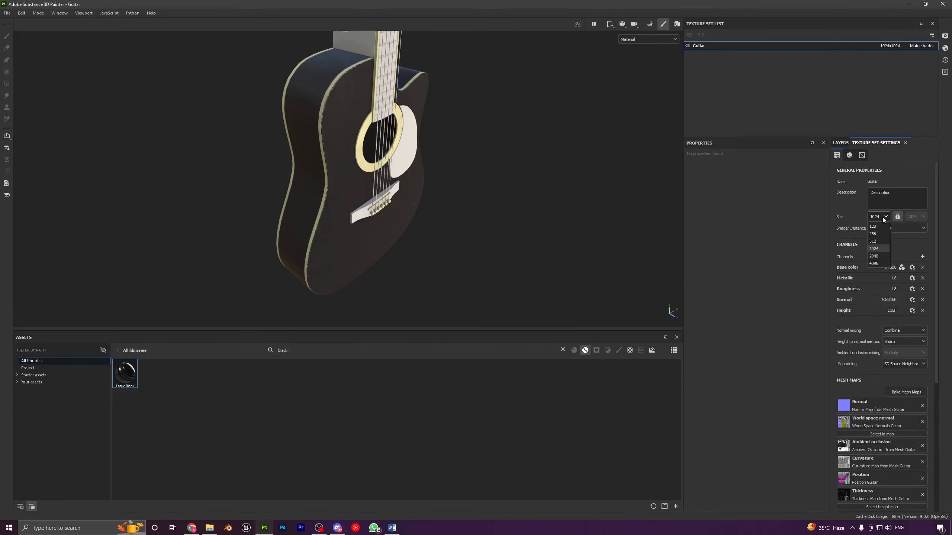
pyautogui.click(878, 263)
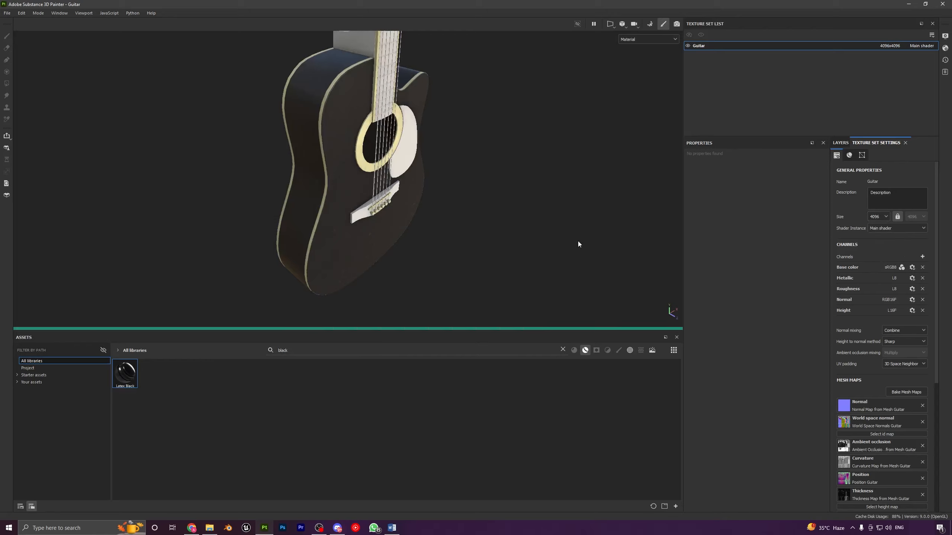
# Step: Examine the cream binding and black body from several angles and distances at the new texture resolution
pyautogui.keyDown('alt'); pyautogui.moveTo(575, 241); pyautogui.dragTo(434, 155); pyautogui.keyUp('alt')
pyautogui.scroll(3, 382, 195)
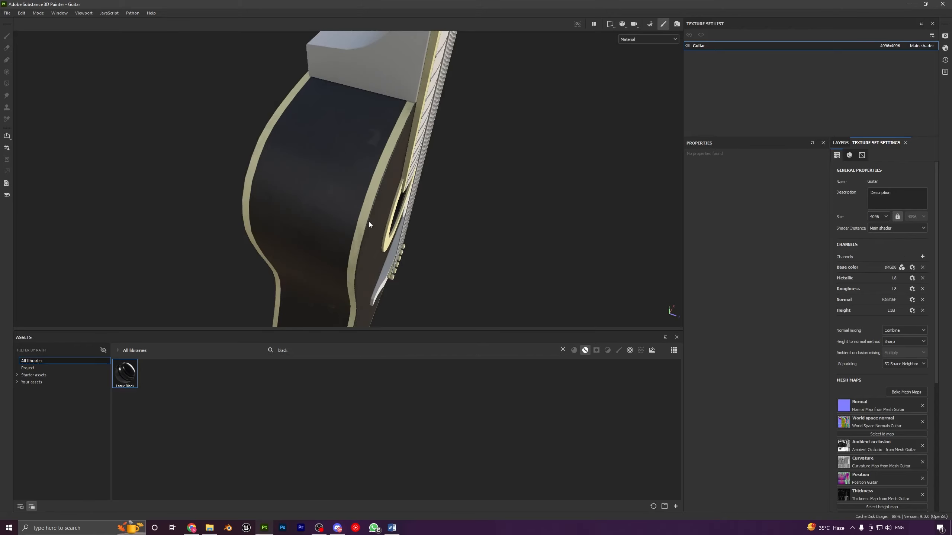
pyautogui.keyDown('alt'); pyautogui.moveTo(383, 171); pyautogui.dragTo(363, 201); pyautogui.keyUp('alt')
pyautogui.keyDown('alt'); pyautogui.moveTo(409, 311); pyautogui.dragTo(391, 205, button='middle'); pyautogui.keyUp('alt')
pyautogui.scroll(-3, 391, 205)
pyautogui.keyDown('alt'); pyautogui.moveTo(391, 205); pyautogui.dragTo(363, 234); pyautogui.keyUp('alt')
pyautogui.scroll(-2, 311, 189)
pyautogui.scroll(5, 363, 234)
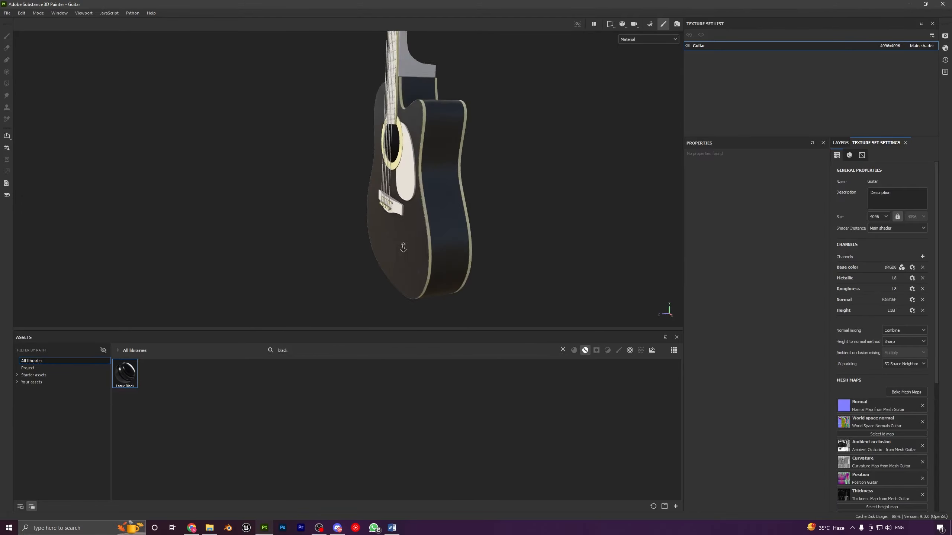
pyautogui.keyDown('alt'); pyautogui.moveTo(446, 173); pyautogui.dragTo(421, 275, button='middle'); pyautogui.keyUp('alt')
pyautogui.keyDown('alt'); pyautogui.moveTo(420, 275); pyautogui.dragTo(339, 92, button='right'); pyautogui.keyUp('alt')
pyautogui.keyDown('alt'); pyautogui.moveTo(339, 91); pyautogui.dragTo(485, 213); pyautogui.keyUp('alt')
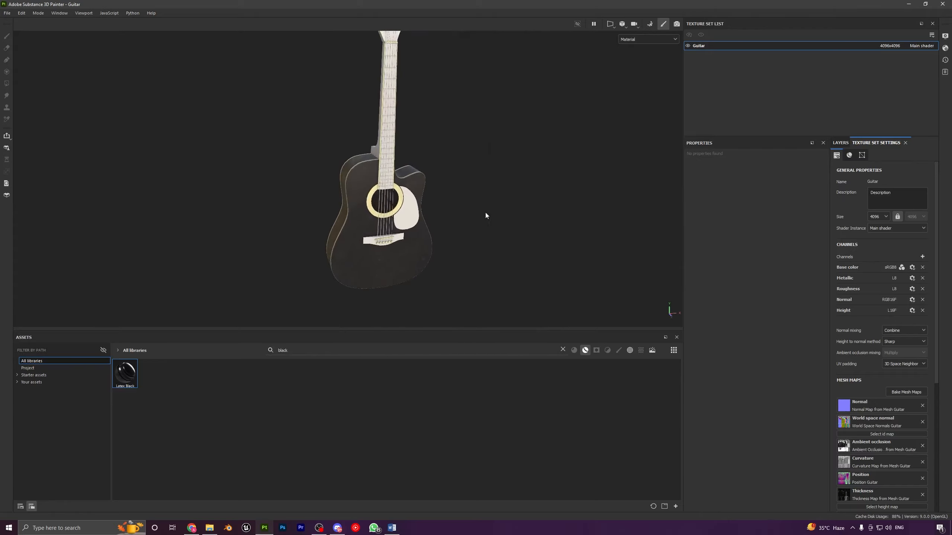
pyautogui.keyDown('alt'); pyautogui.moveTo(442, 229); pyautogui.dragTo(423, 287, button='right'); pyautogui.keyUp('alt')
pyautogui.click(840, 143)
pyautogui.click(855, 186)
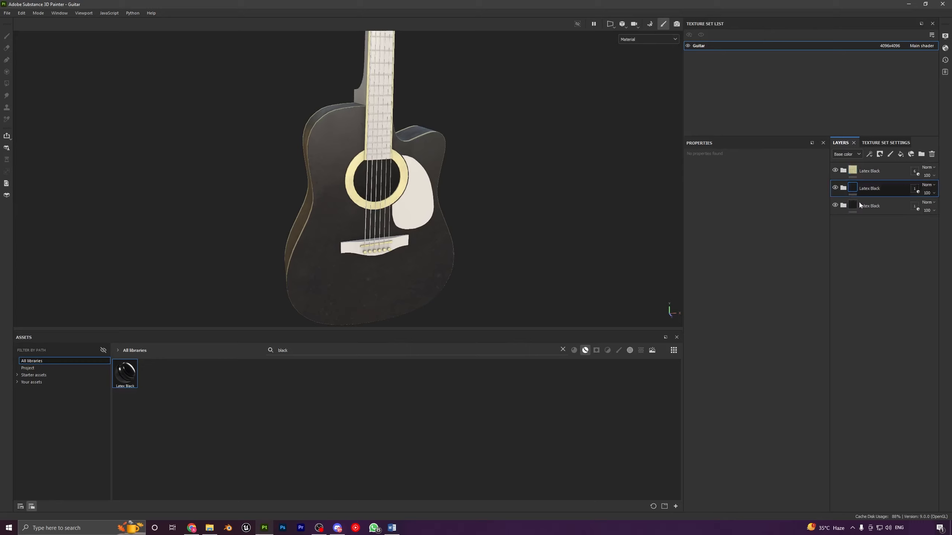
pyautogui.rightClick(913, 189)
pyautogui.click(903, 222)
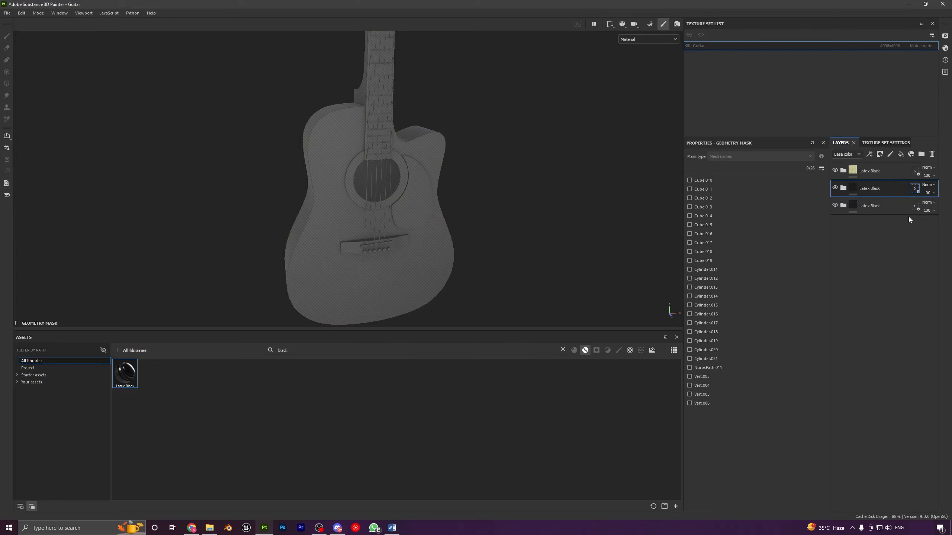
pyautogui.rightClick(915, 191)
pyautogui.click(903, 217)
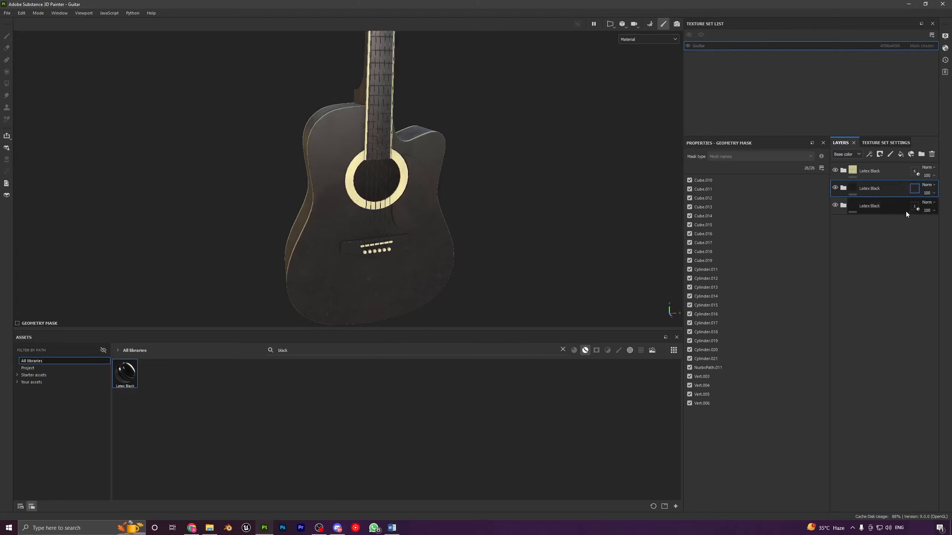
pyautogui.click(856, 190)
pyautogui.click(843, 188)
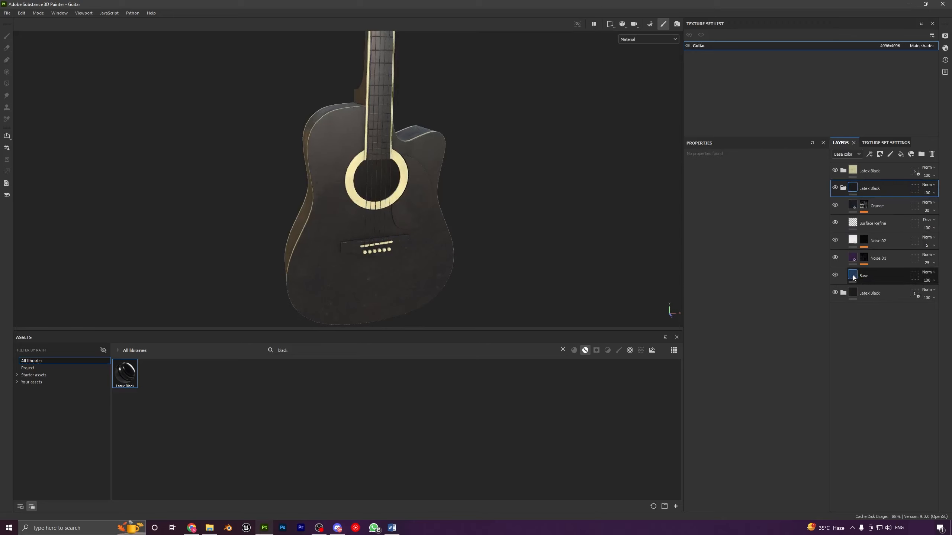
pyautogui.click(853, 276)
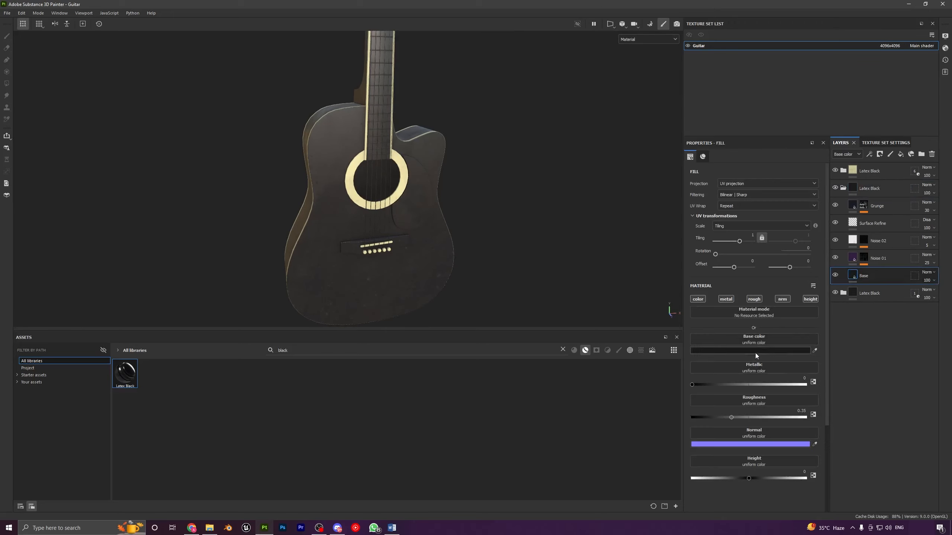
pyautogui.click(843, 188)
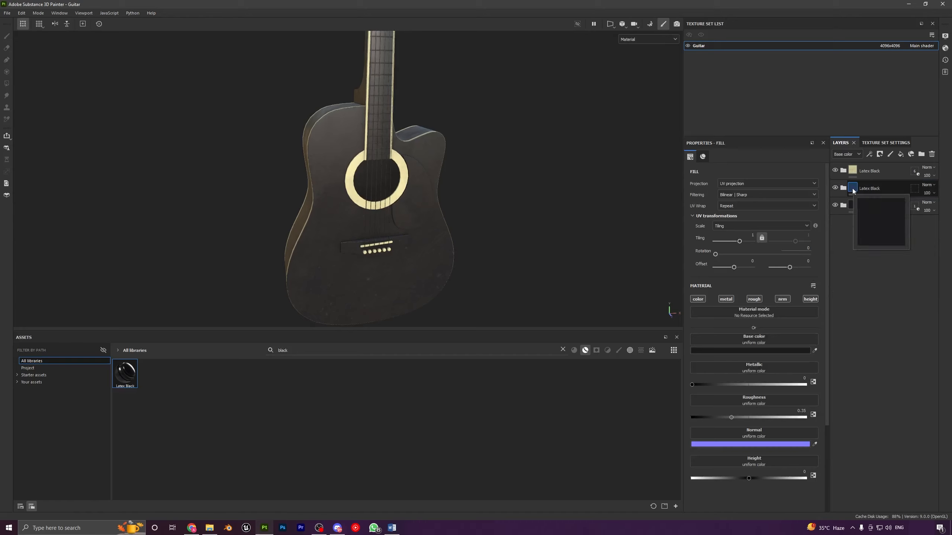
pyautogui.click(852, 189)
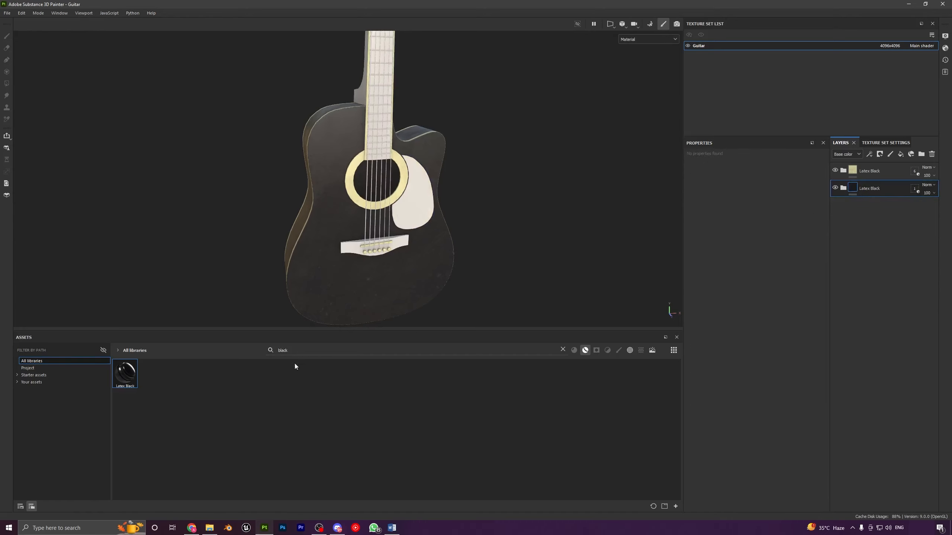
# Step: Apply a fresh Latex Black smart material to the guitar and restrict its geometry mask to the pickguard, Vert.004
pyautogui.moveTo(136, 374); pyautogui.dragTo(445, 201)
pyautogui.scroll(3, 444, 201)
pyautogui.rightClick(913, 172)
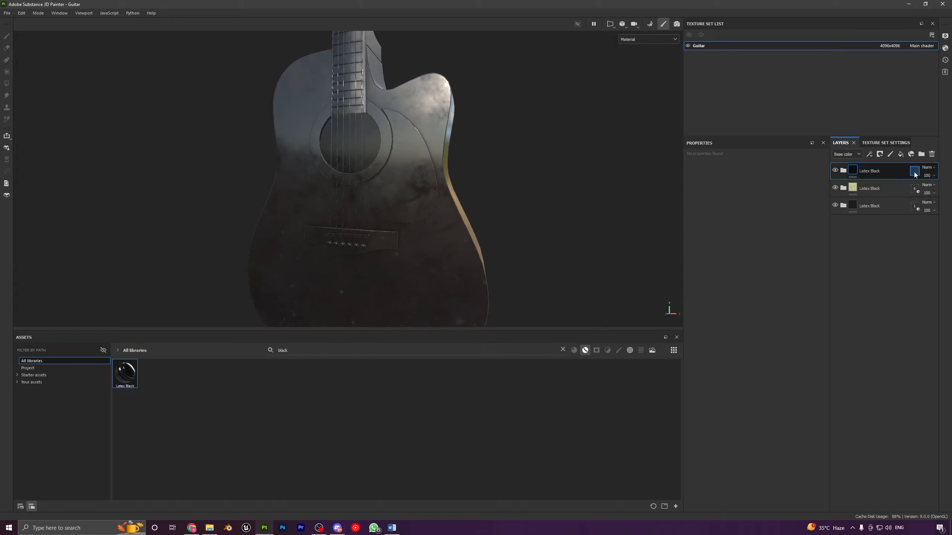
pyautogui.click(895, 207)
pyautogui.click(417, 180)
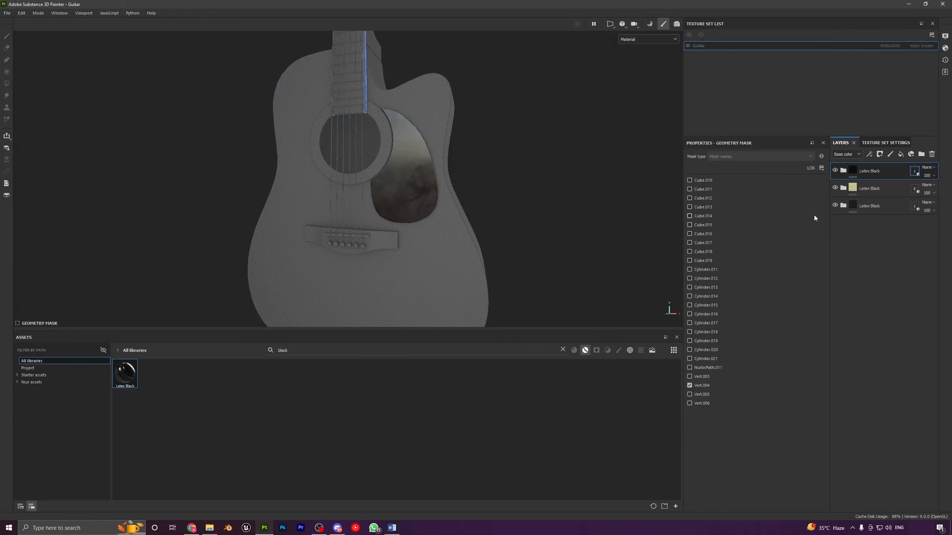
pyautogui.click(853, 173)
# Step: Lighten the base color of the pickguard folder's Base layer to 131418 by raising its HSV value to 0.093
pyautogui.keyDown('alt'); pyautogui.moveTo(485, 180); pyautogui.dragTo(461, 161, button='right'); pyautogui.keyUp('alt')
pyautogui.keyDown('alt'); pyautogui.moveTo(461, 161); pyautogui.dragTo(528, 209); pyautogui.keyUp('alt')
pyautogui.keyDown('alt'); pyautogui.moveTo(527, 208); pyautogui.dragTo(427, 149, button='right'); pyautogui.keyUp('alt')
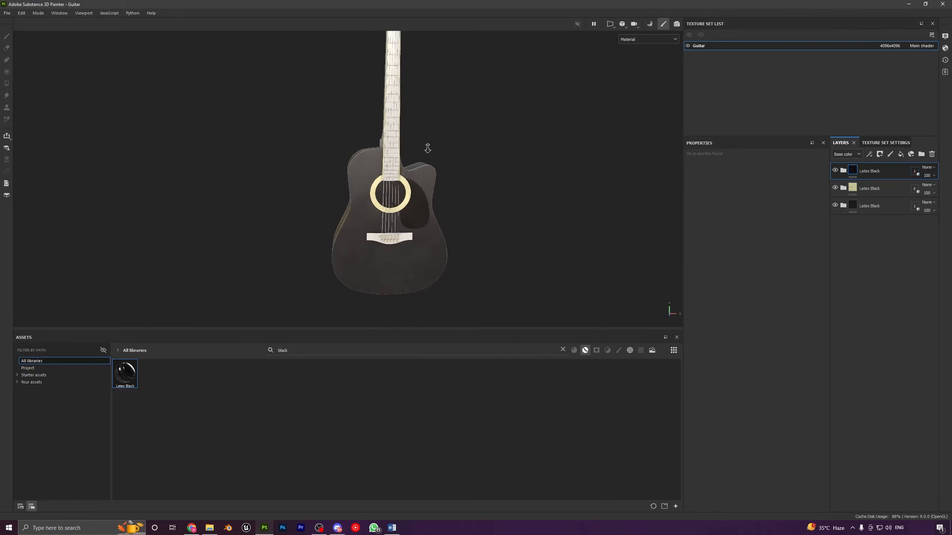
pyautogui.keyDown('alt'); pyautogui.moveTo(464, 211); pyautogui.dragTo(438, 201); pyautogui.keyUp('alt')
pyautogui.keyDown('alt'); pyautogui.moveTo(439, 201); pyautogui.dragTo(423, 163, button='right'); pyautogui.keyUp('alt')
pyautogui.keyDown('alt'); pyautogui.moveTo(423, 163); pyautogui.dragTo(472, 200); pyautogui.keyUp('alt')
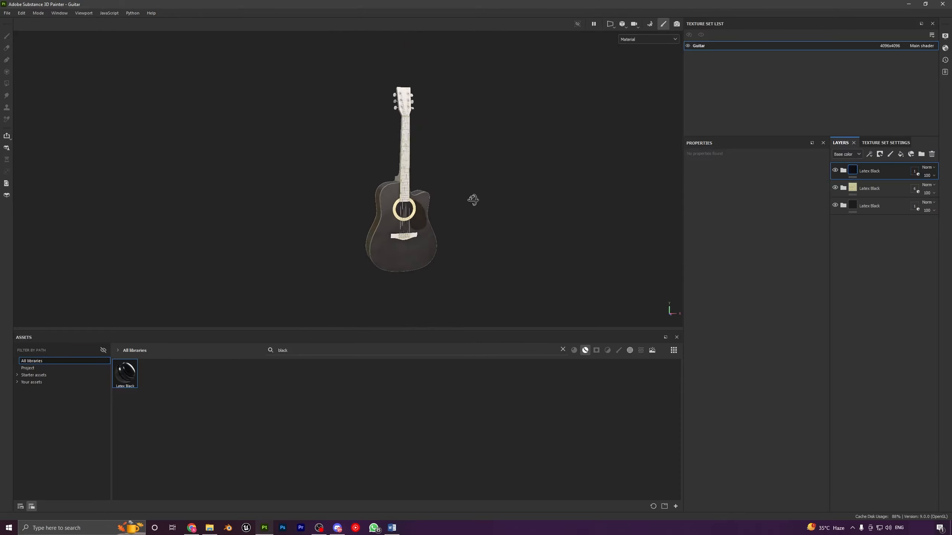
pyautogui.keyDown('alt'); pyautogui.moveTo(472, 200); pyautogui.dragTo(632, 296, button='right'); pyautogui.keyUp('alt')
pyautogui.click(844, 171)
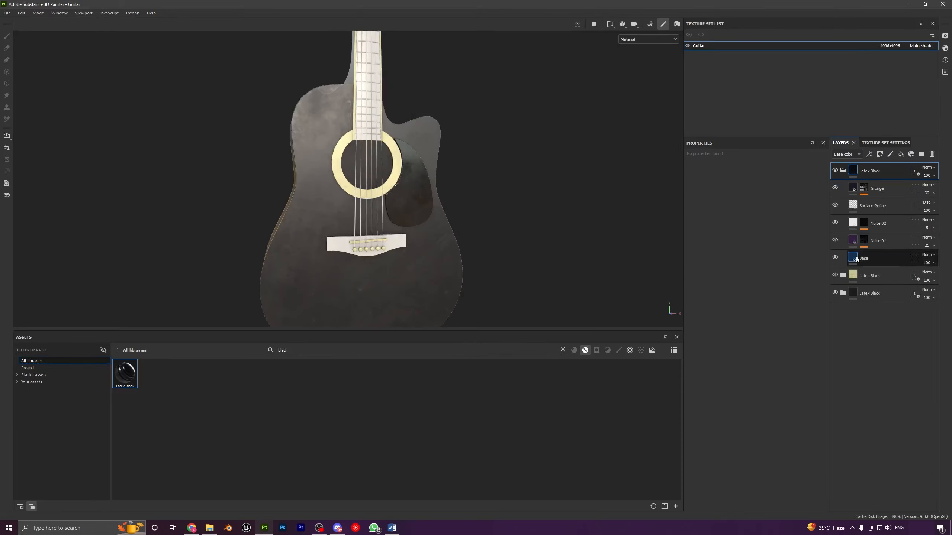
pyautogui.click(854, 257)
pyautogui.click(749, 351)
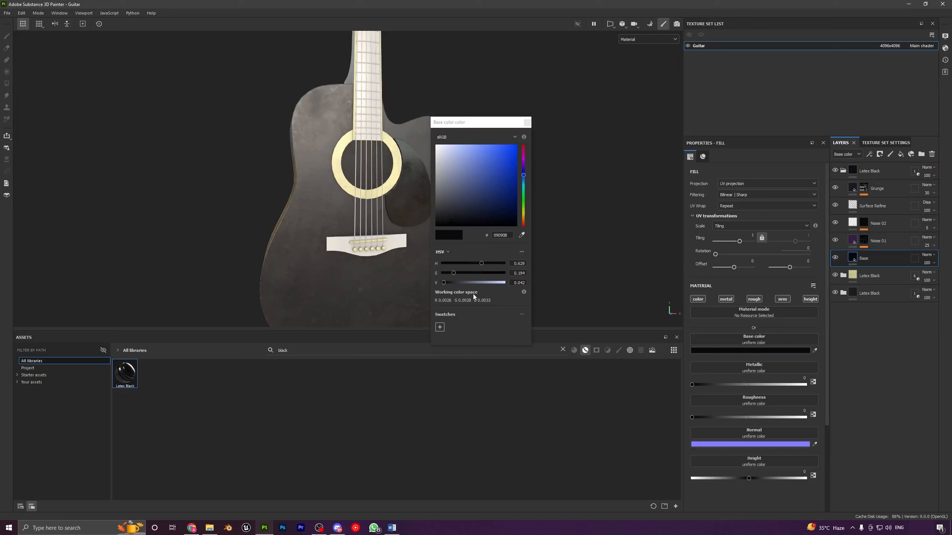
pyautogui.moveTo(445, 281); pyautogui.dragTo(447, 286)
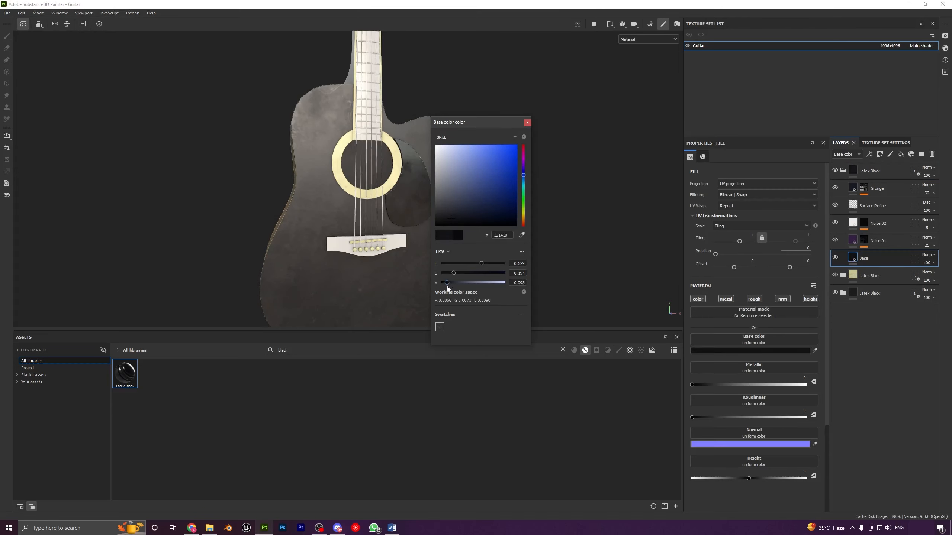
# Step: Examine the guitar's body, neck and headstock from several angles and distances
pyautogui.click(527, 122)
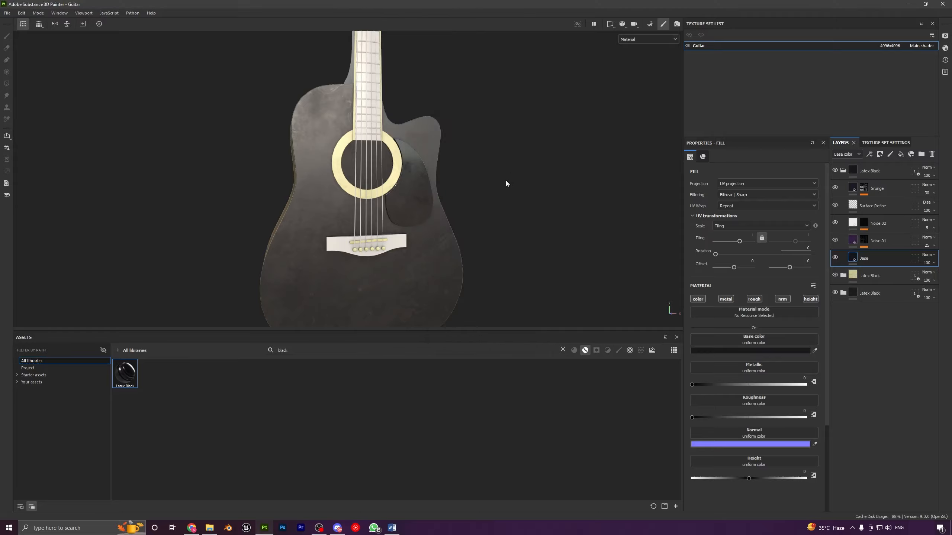
pyautogui.scroll(-5, 396, 214)
pyautogui.keyDown('alt'); pyautogui.moveTo(396, 215); pyautogui.dragTo(396, 203, button='right'); pyautogui.keyUp('alt')
pyautogui.moveTo(442, 205)
pyautogui.keyDown('alt'); pyautogui.mouseDown()
pyautogui.moveTo(463, 204)
pyautogui.moveTo(425, 207)
pyautogui.mouseUp(); pyautogui.keyUp('alt')
pyautogui.keyDown('alt'); pyautogui.moveTo(425, 207); pyautogui.dragTo(423, 224, button='middle'); pyautogui.keyUp('alt')
pyautogui.keyDown('alt'); pyautogui.moveTo(397, 263); pyautogui.dragTo(371, 315, button='right'); pyautogui.keyUp('alt')
pyautogui.keyDown('alt'); pyautogui.moveTo(412, 263); pyautogui.dragTo(490, 247); pyautogui.keyUp('alt')
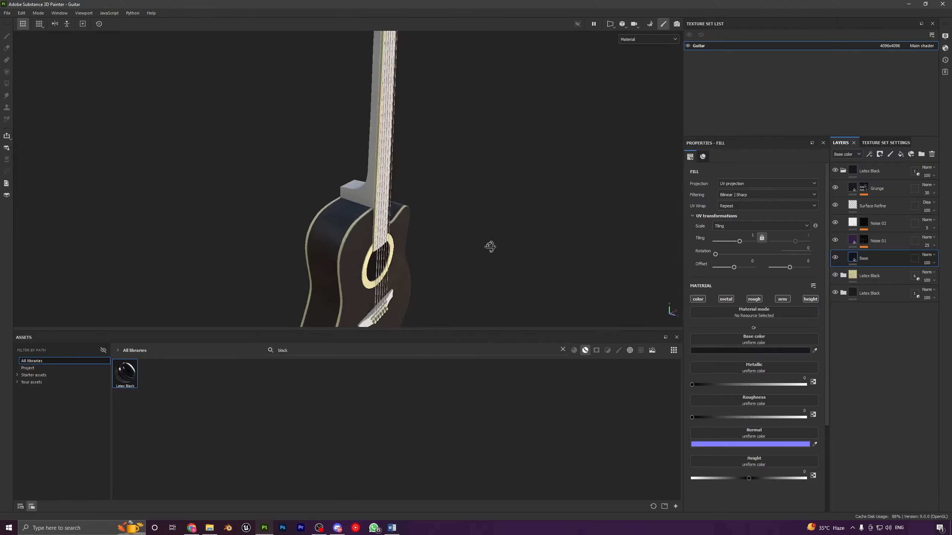
pyautogui.keyDown('alt'); pyautogui.moveTo(409, 190); pyautogui.dragTo(406, 261, button='middle'); pyautogui.keyUp('alt')
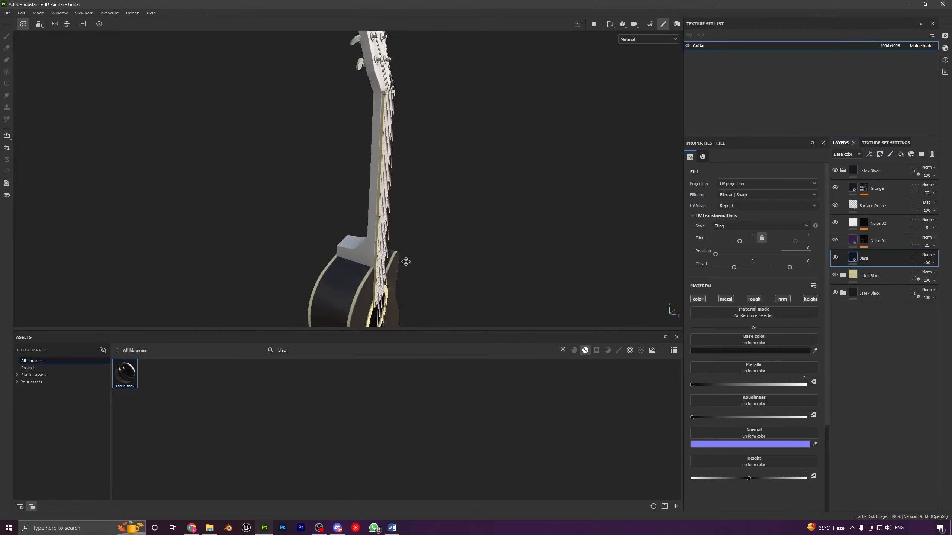
pyautogui.keyDown('alt'); pyautogui.moveTo(411, 135); pyautogui.dragTo(412, 248, button='middle'); pyautogui.keyUp('alt')
pyautogui.keyDown('alt'); pyautogui.moveTo(412, 249); pyautogui.dragTo(302, 253); pyautogui.keyUp('alt')
pyautogui.keyDown('alt'); pyautogui.moveTo(397, 255); pyautogui.dragTo(397, 301, button='right'); pyautogui.keyUp('alt')
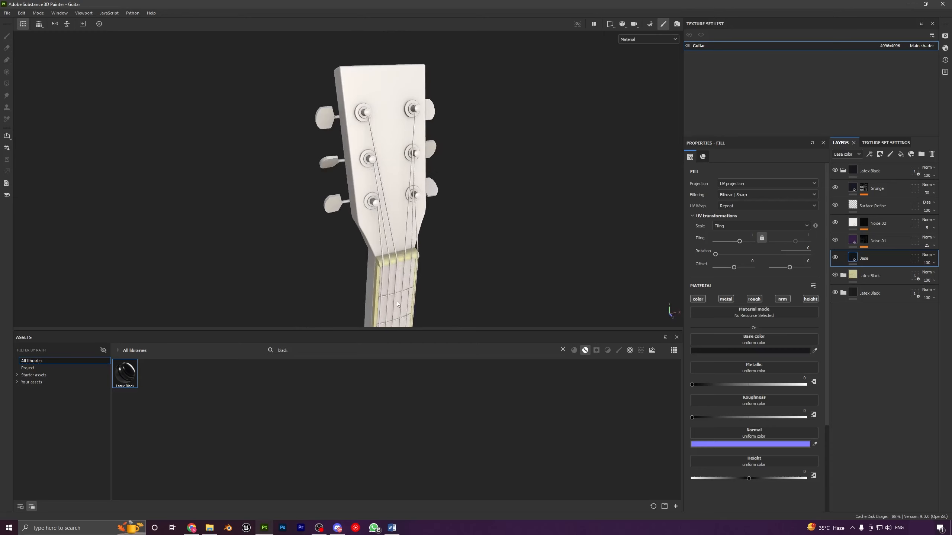
pyautogui.keyDown('alt'); pyautogui.moveTo(397, 301); pyautogui.dragTo(392, 184, button='middle'); pyautogui.keyUp('alt')
# Step: Duplicate the black body's Latex Black folder and include all meshes in the copy's geometry mask
pyautogui.click(842, 171)
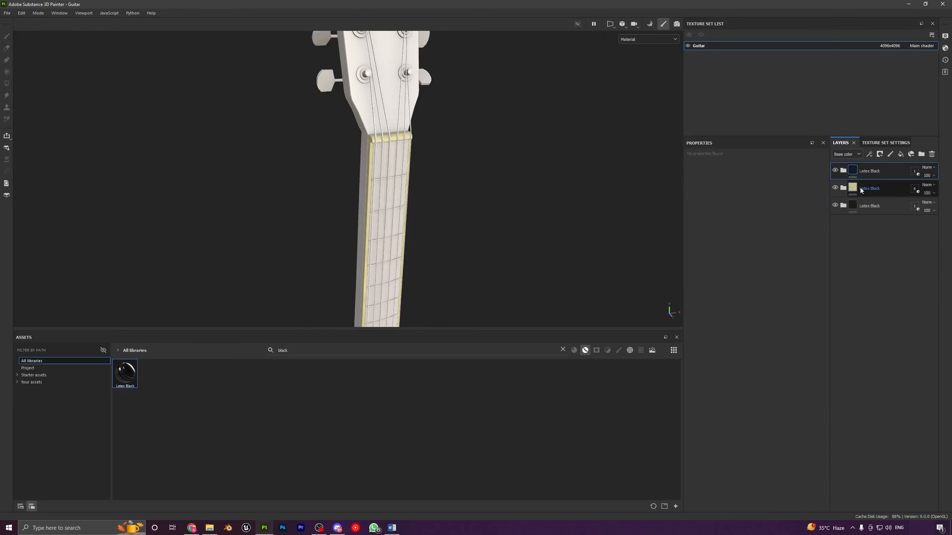
pyautogui.click(855, 205)
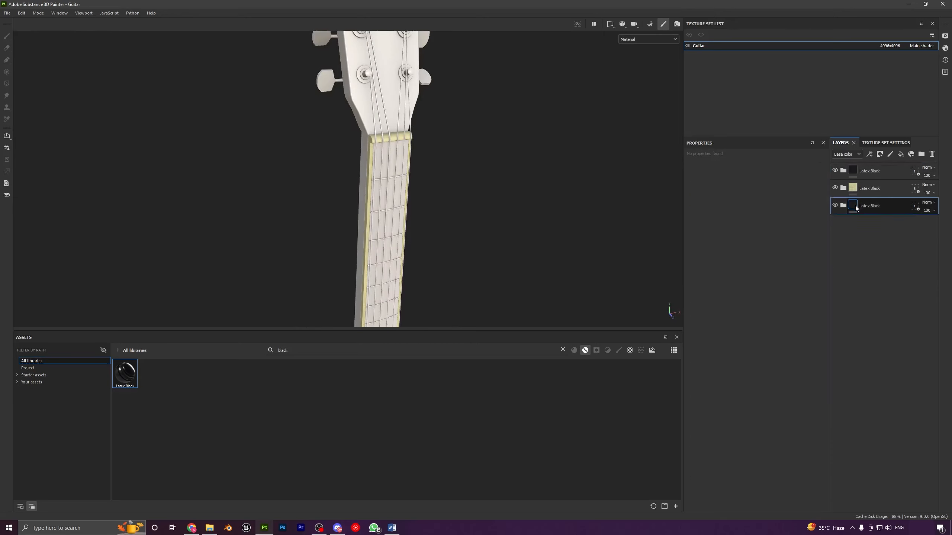
pyautogui.rightClick(914, 206)
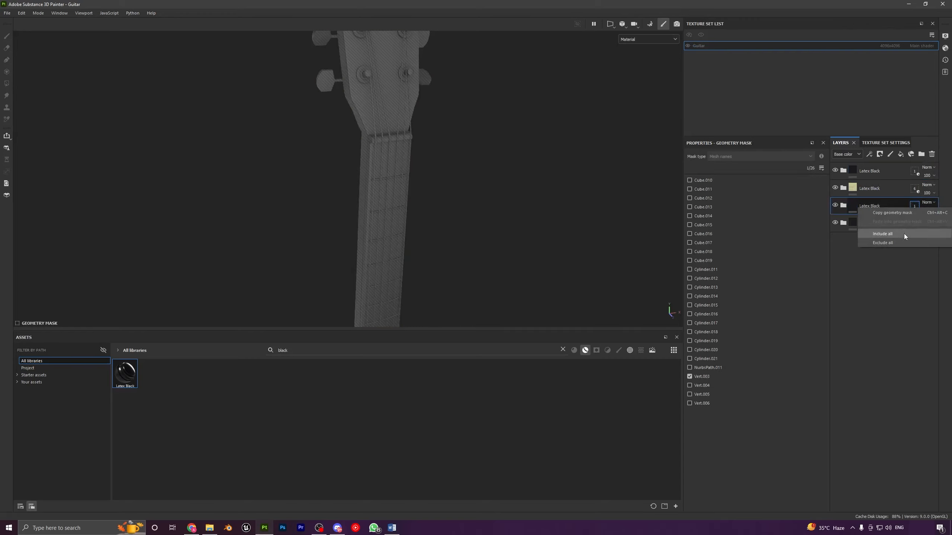
pyautogui.click(901, 236)
# Step: Set the duplicated folder's Base layer to base color 2C1F18 and roughness 0.3
pyautogui.click(843, 206)
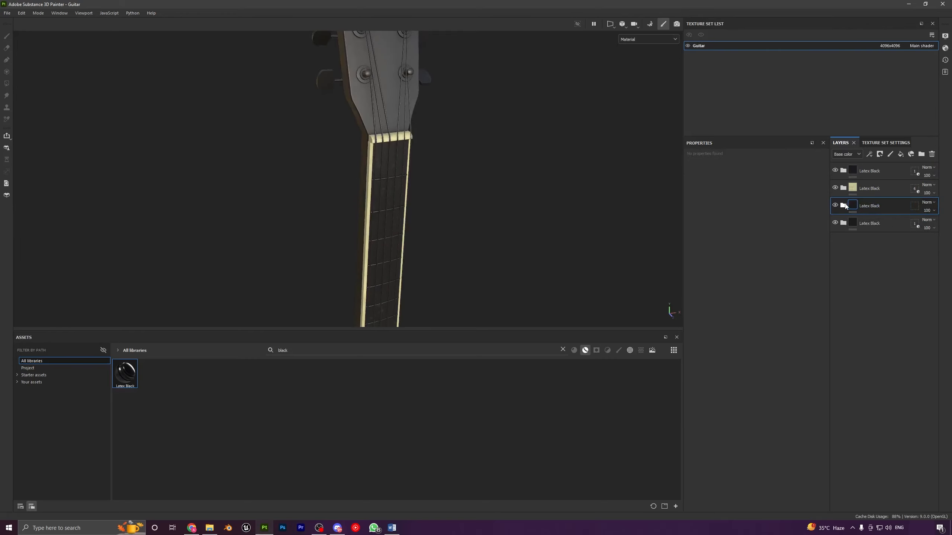
pyautogui.click(860, 294)
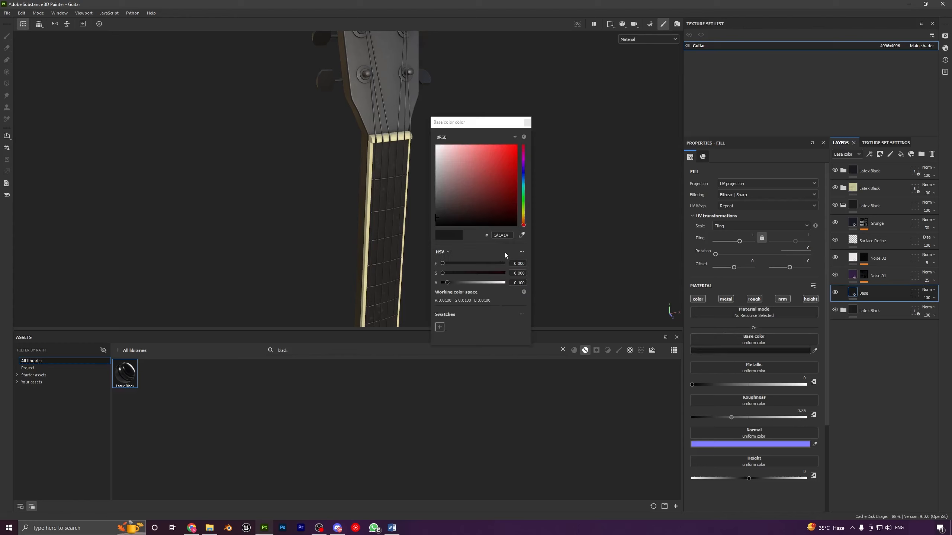
pyautogui.doubleClick(509, 234)
pyautogui.write('2c')
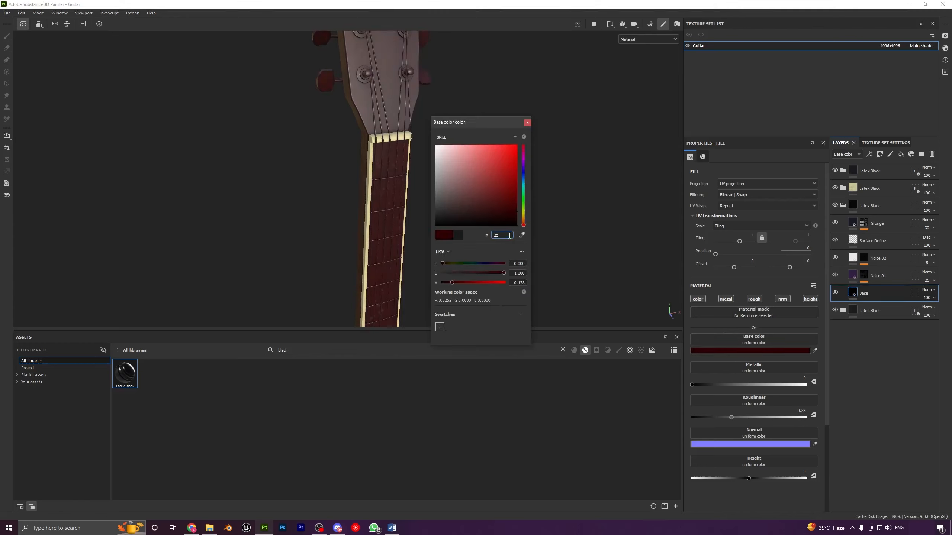
pyautogui.write('1f1')
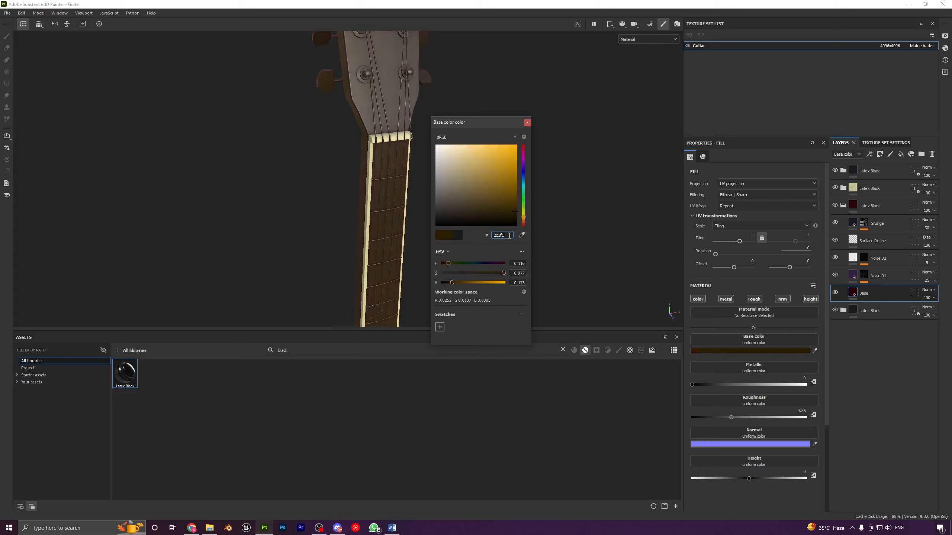
pyautogui.write('8')
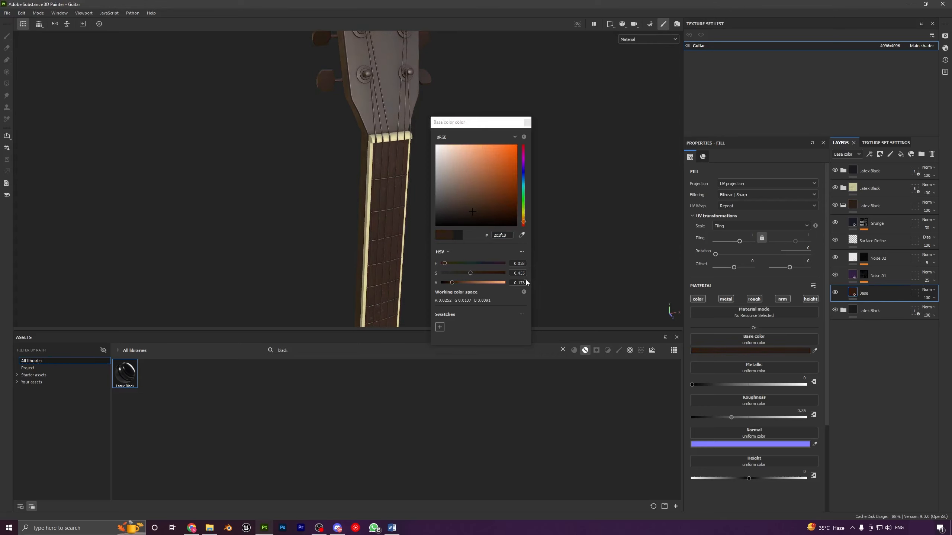
pyautogui.click(526, 125)
pyautogui.keyDown('alt'); pyautogui.moveTo(429, 225); pyautogui.dragTo(439, 106, button='middle'); pyautogui.keyUp('alt')
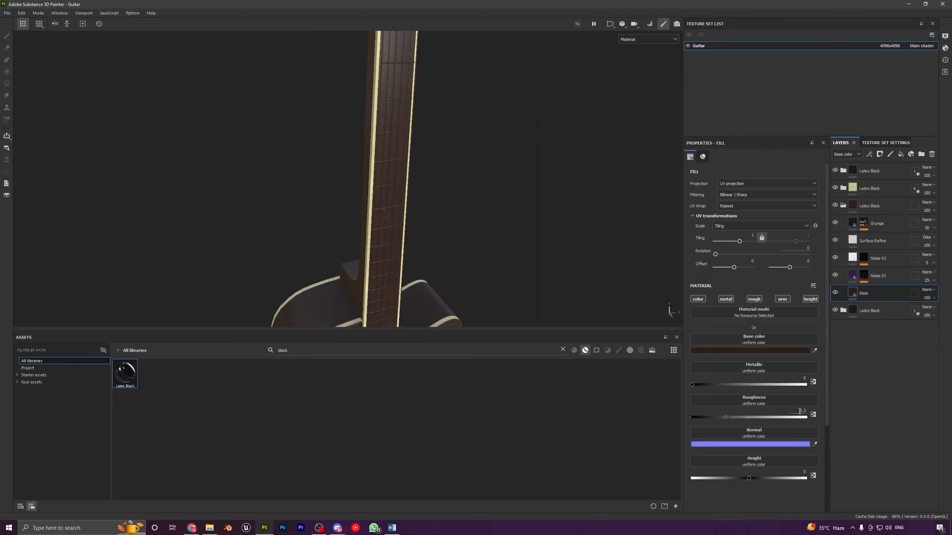
pyautogui.keyDown('alt'); pyautogui.moveTo(470, 257); pyautogui.dragTo(444, 76, button='middle'); pyautogui.keyUp('alt')
pyautogui.keyDown('alt'); pyautogui.moveTo(450, 293); pyautogui.dragTo(399, 265); pyautogui.keyUp('alt')
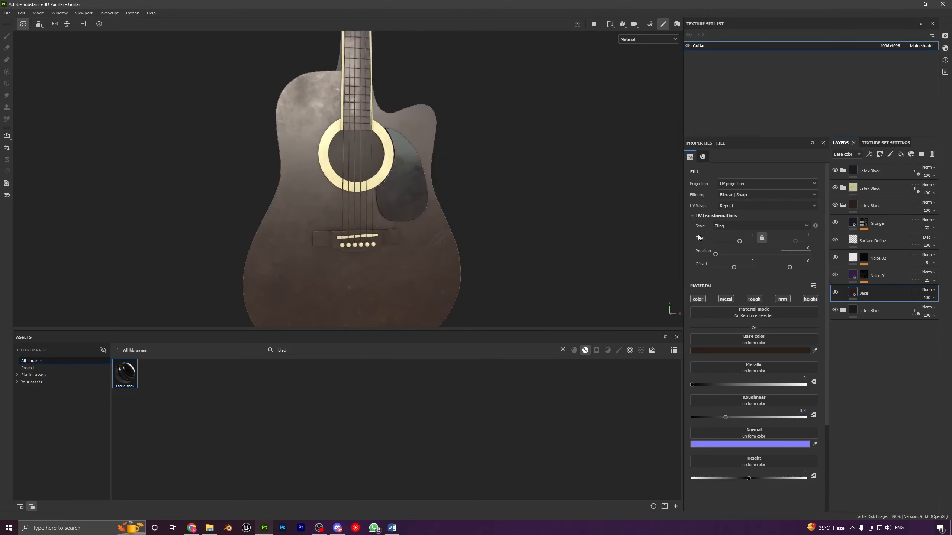
# Step: Restrict the brown Latex Black folder's geometry mask to the bridge, Cube.010, and the fretboard, Cube.013
pyautogui.click(844, 206)
pyautogui.click(914, 206)
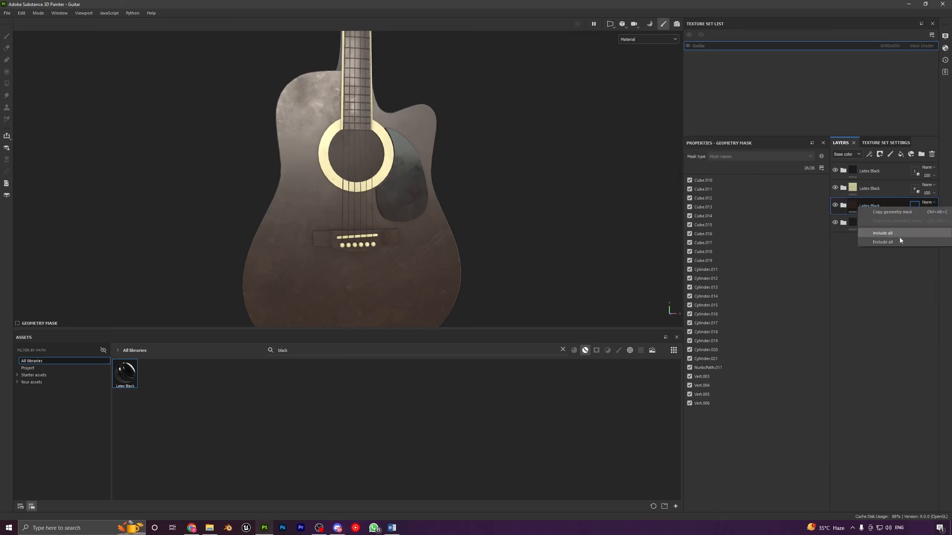
pyautogui.click(390, 240)
pyautogui.keyDown('alt'); pyautogui.moveTo(520, 195); pyautogui.dragTo(371, 230, button='middle'); pyautogui.keyUp('alt')
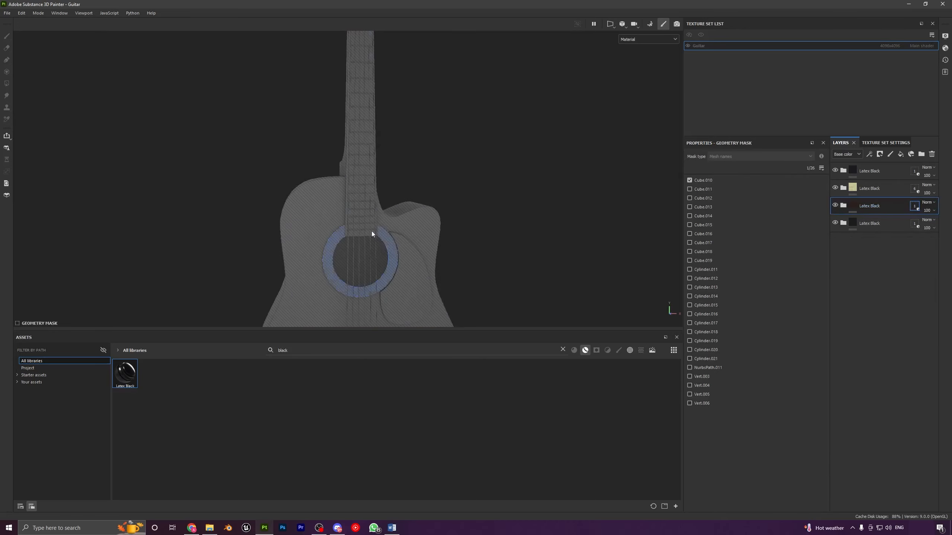
pyautogui.click(357, 203)
pyautogui.keyDown('alt'); pyautogui.moveTo(425, 233); pyautogui.dragTo(396, 129); pyautogui.keyUp('alt')
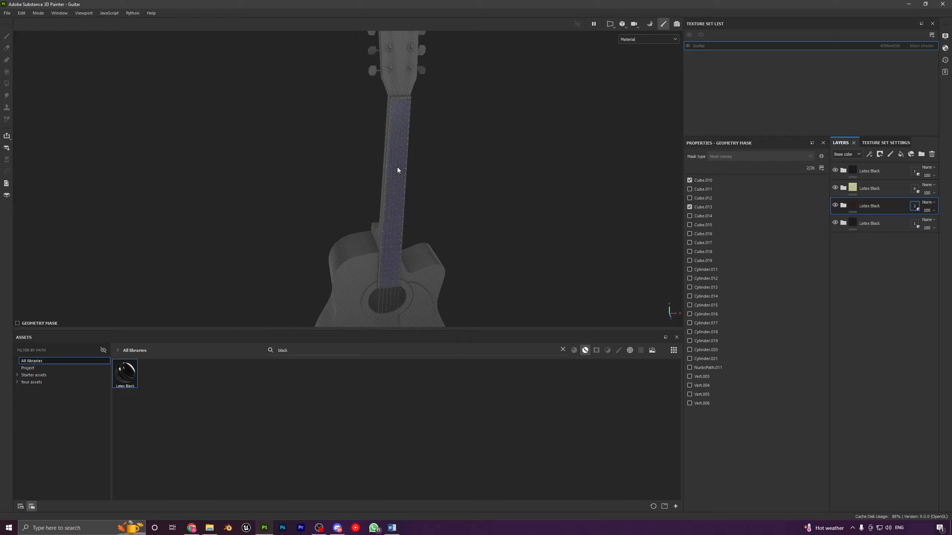
pyautogui.keyDown('alt'); pyautogui.moveTo(400, 171); pyautogui.dragTo(451, 212); pyautogui.keyUp('alt')
pyautogui.click(844, 205)
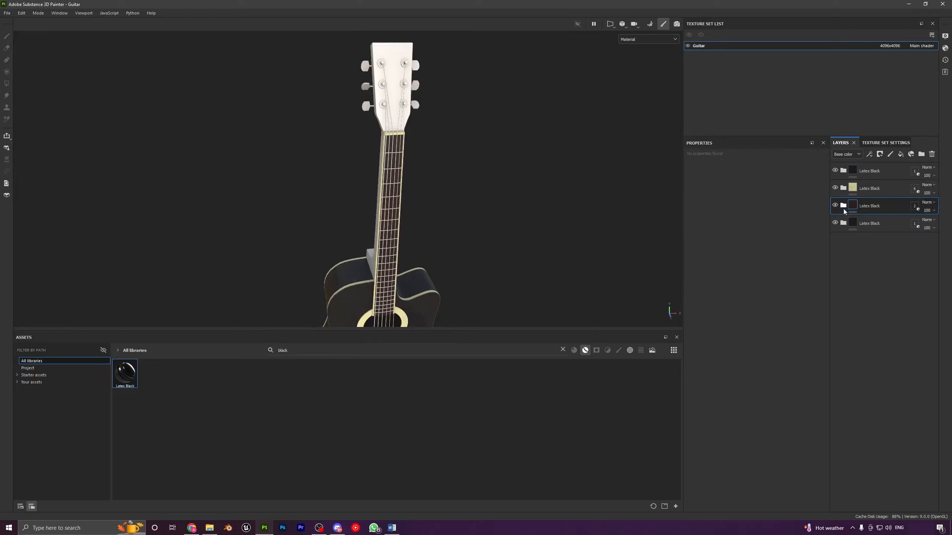
# Step: Add the neck and headstock mesh to the geometry mask of the black body's Latex Black folder
pyautogui.keyDown('alt'); pyautogui.moveTo(425, 244); pyautogui.dragTo(507, 234); pyautogui.keyUp('alt')
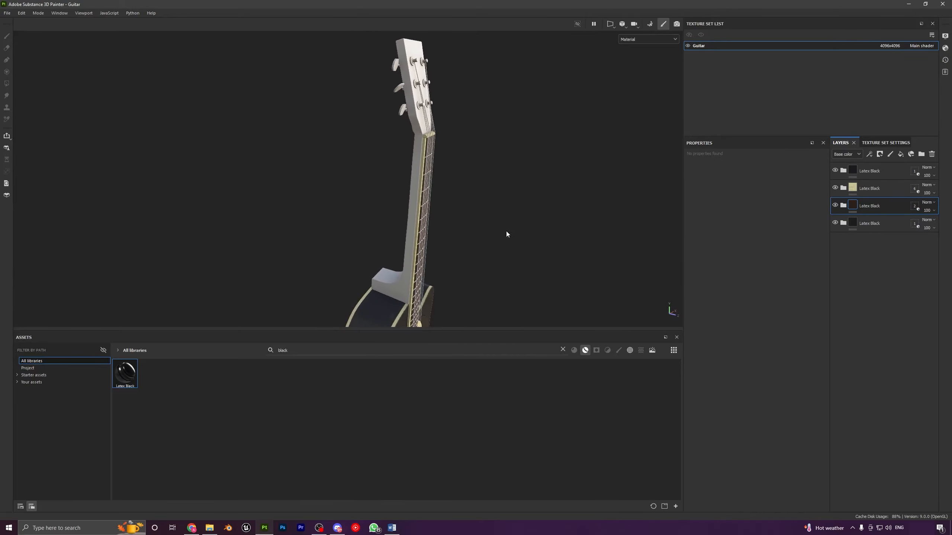
pyautogui.click(914, 223)
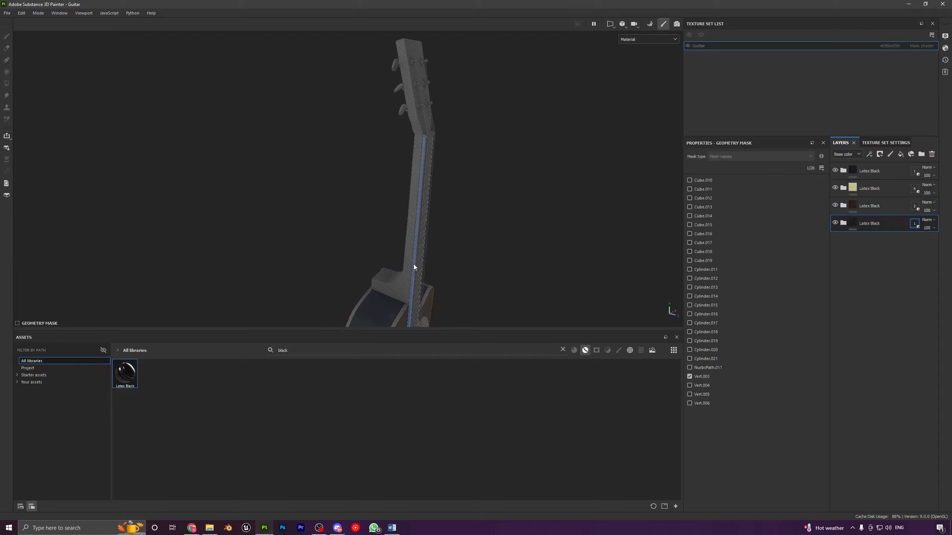
pyautogui.click(843, 219)
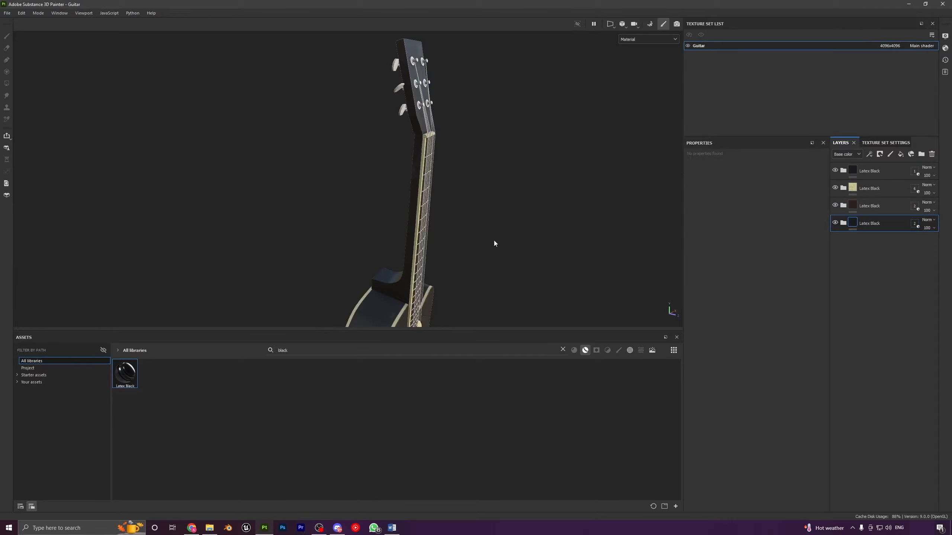
# Step: Search the smart materials for steel and apply Steel Bright Layered to the guitar above the pickguard's folder
pyautogui.keyDown('alt'); pyautogui.moveTo(494, 240); pyautogui.dragTo(231, 251); pyautogui.keyUp('alt')
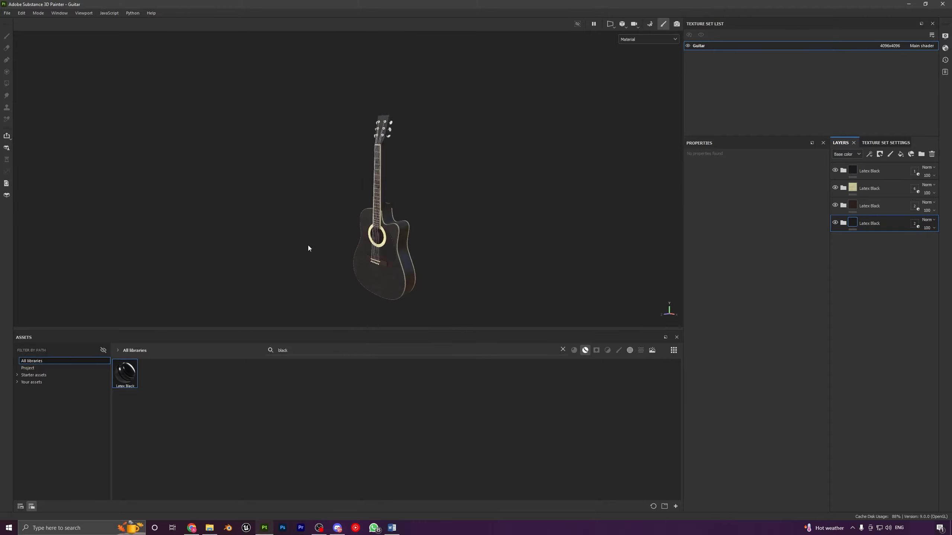
pyautogui.scroll(3, 369, 250)
pyautogui.keyDown('alt'); pyautogui.moveTo(369, 124); pyautogui.dragTo(369, 299, button='right'); pyautogui.keyUp('alt')
pyautogui.keyDown('alt'); pyautogui.moveTo(401, 135); pyautogui.dragTo(406, 263, button='middle'); pyautogui.keyUp('alt')
pyautogui.scroll(2, 407, 263)
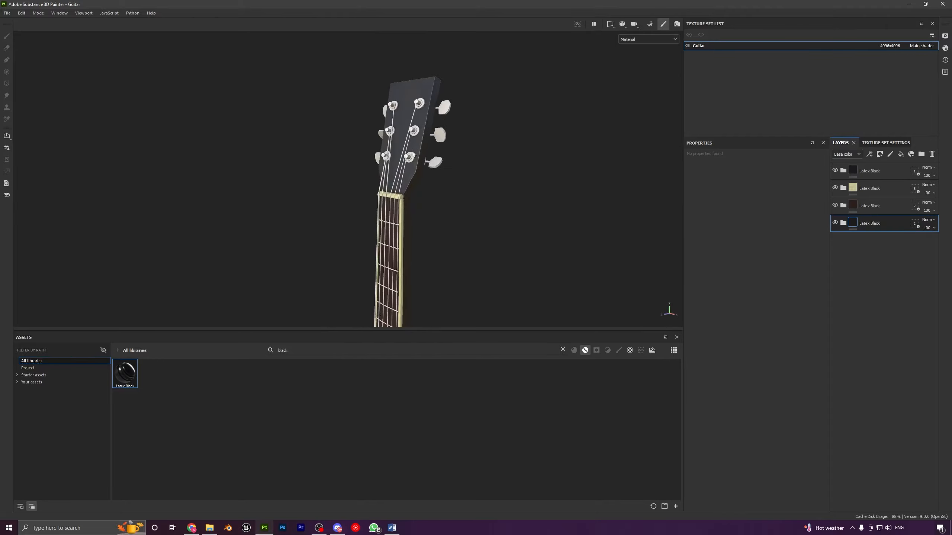
pyautogui.keyDown('alt'); pyautogui.moveTo(333, 233); pyautogui.dragTo(354, 152); pyautogui.keyUp('alt')
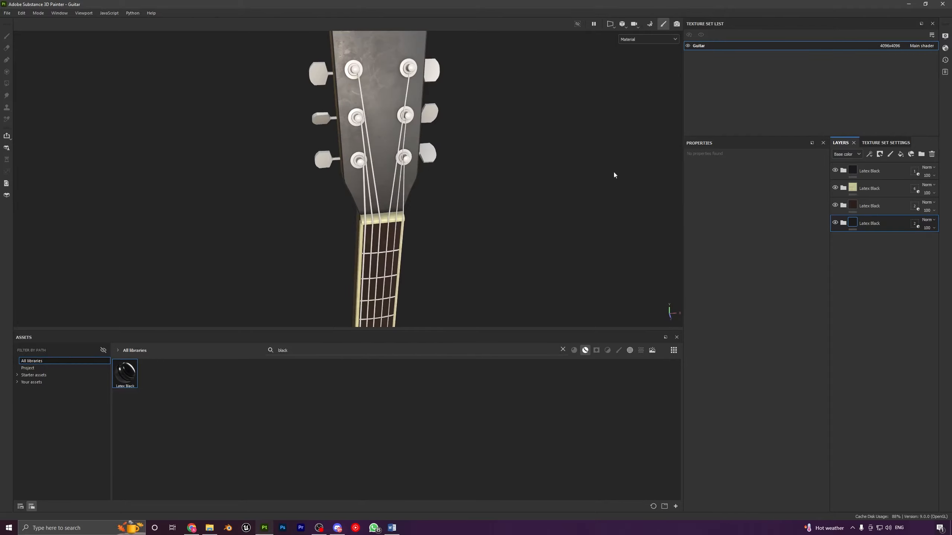
pyautogui.click(873, 171)
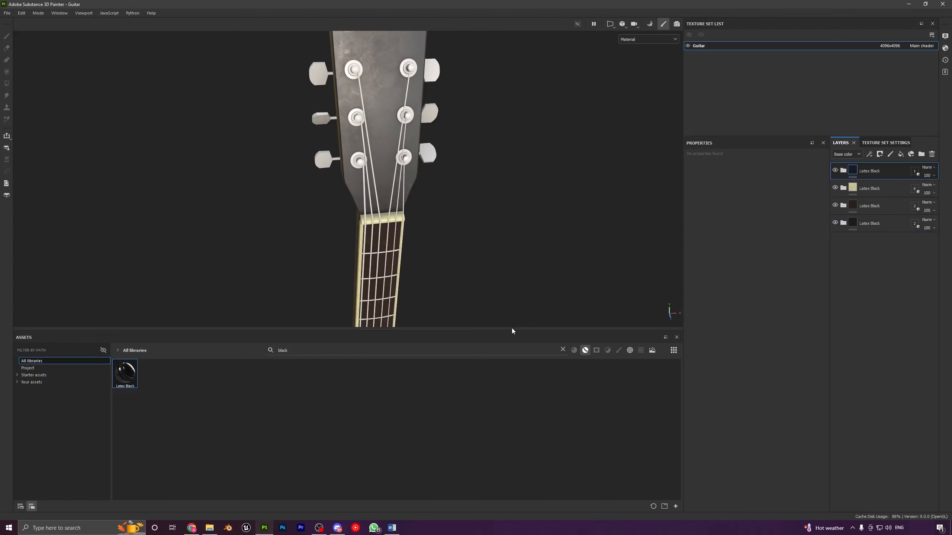
pyautogui.click(562, 350)
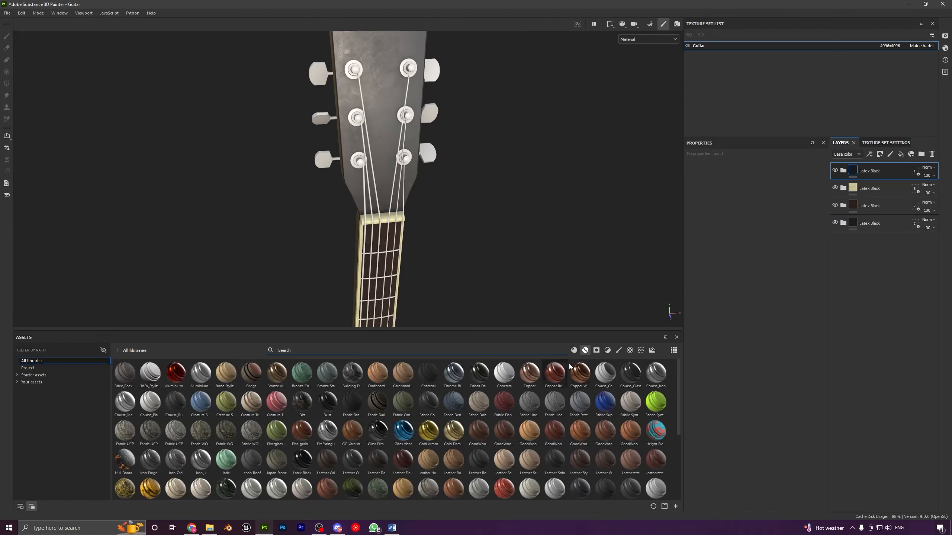
pyautogui.write('steel')
pyautogui.press('BackSpace')
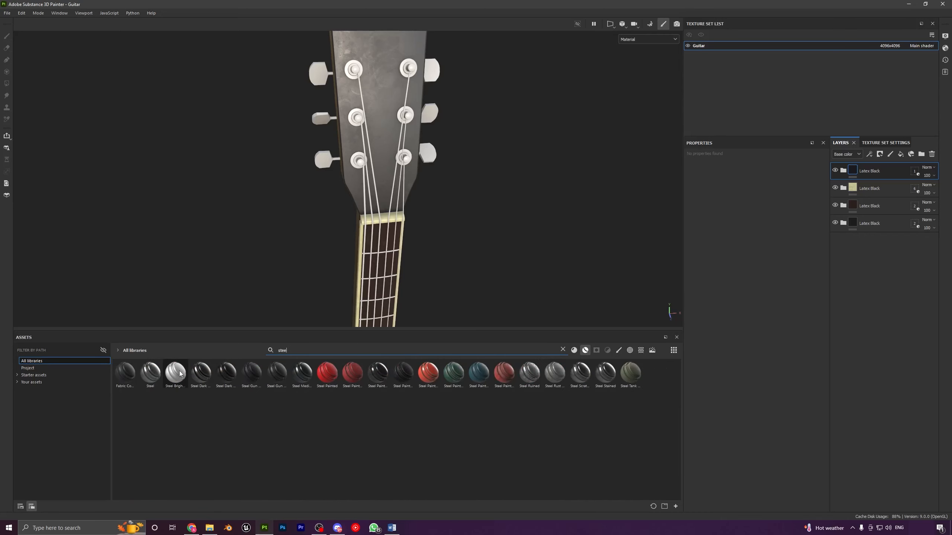
pyautogui.moveTo(179, 373)
pyautogui.moveTo(179, 373); pyautogui.dragTo(407, 161)
# Step: Hide the Scratches layer inside the Steel Bright Layered folder
pyautogui.keyDown('alt'); pyautogui.moveTo(420, 217); pyautogui.dragTo(455, 207); pyautogui.keyUp('alt')
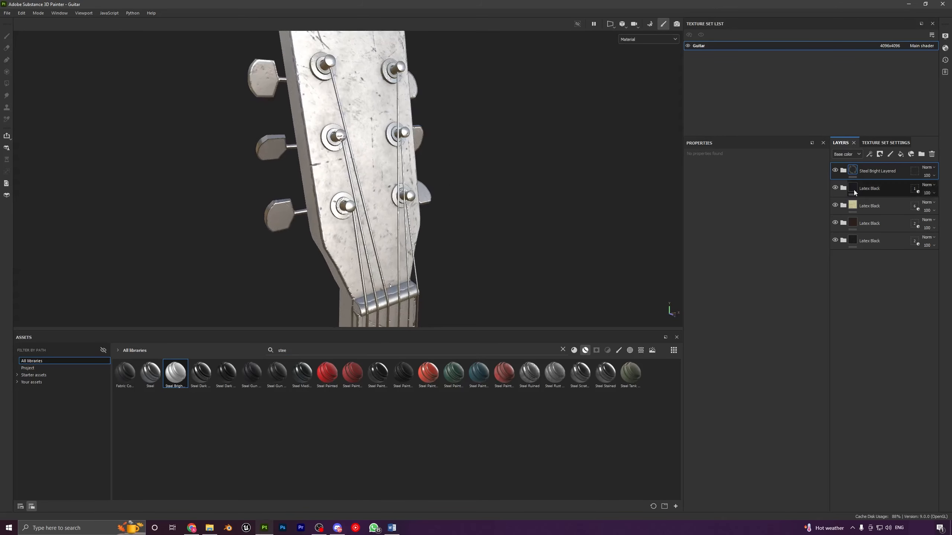
pyautogui.click(843, 170)
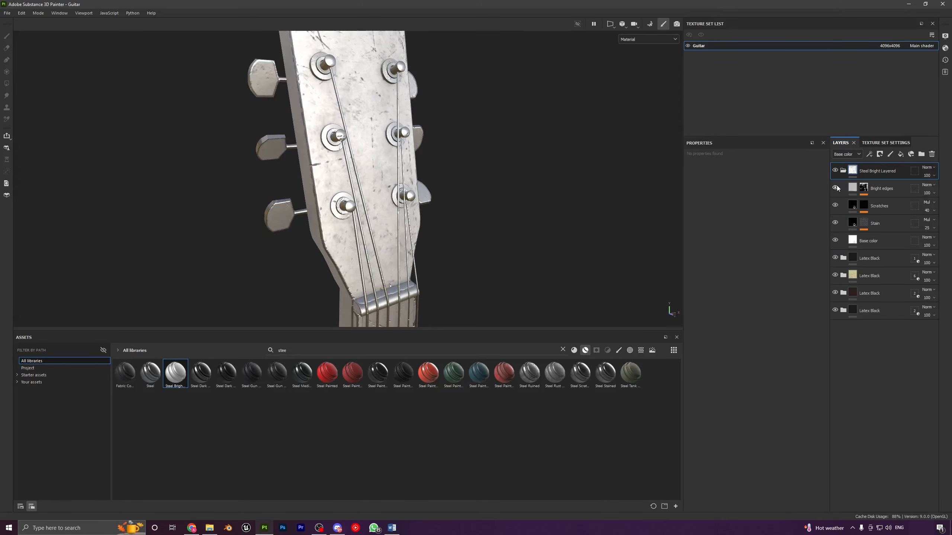
pyautogui.click(834, 205)
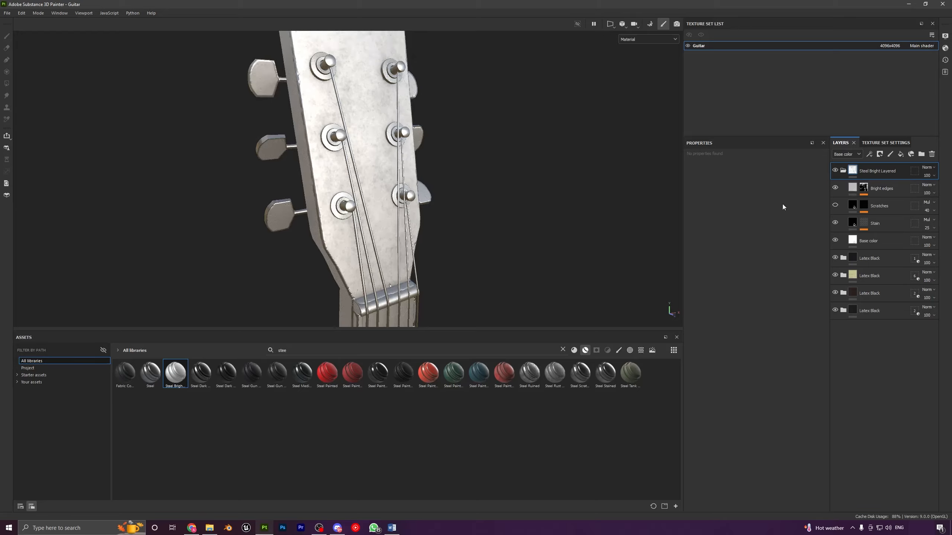
# Step: Set the height of the Bright edges layer inside the Steel Bright Layered folder to 0
pyautogui.keyDown('alt'); pyautogui.moveTo(469, 176); pyautogui.dragTo(390, 180); pyautogui.keyUp('alt')
pyautogui.keyDown('alt'); pyautogui.moveTo(367, 196); pyautogui.dragTo(482, 161, button='middle'); pyautogui.keyUp('alt')
pyautogui.keyDown('alt'); pyautogui.moveTo(481, 162); pyautogui.dragTo(365, 412, button='right'); pyautogui.keyUp('alt')
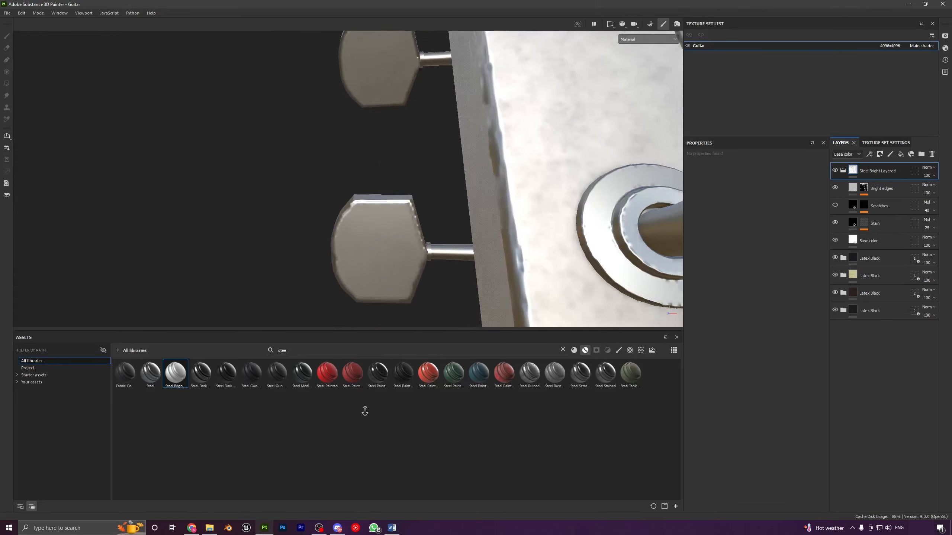
pyautogui.keyDown('alt'); pyautogui.moveTo(418, 257); pyautogui.dragTo(376, 161); pyautogui.keyUp('alt')
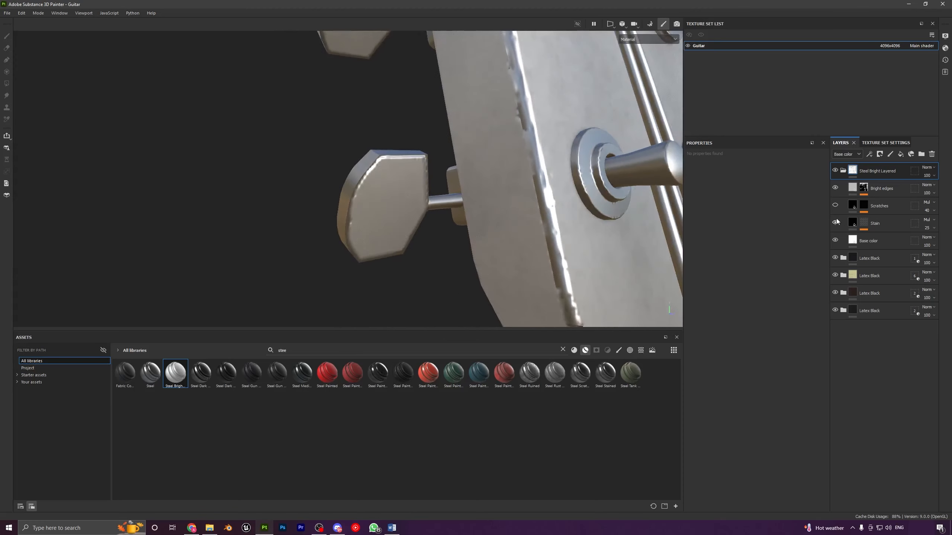
pyautogui.click(853, 190)
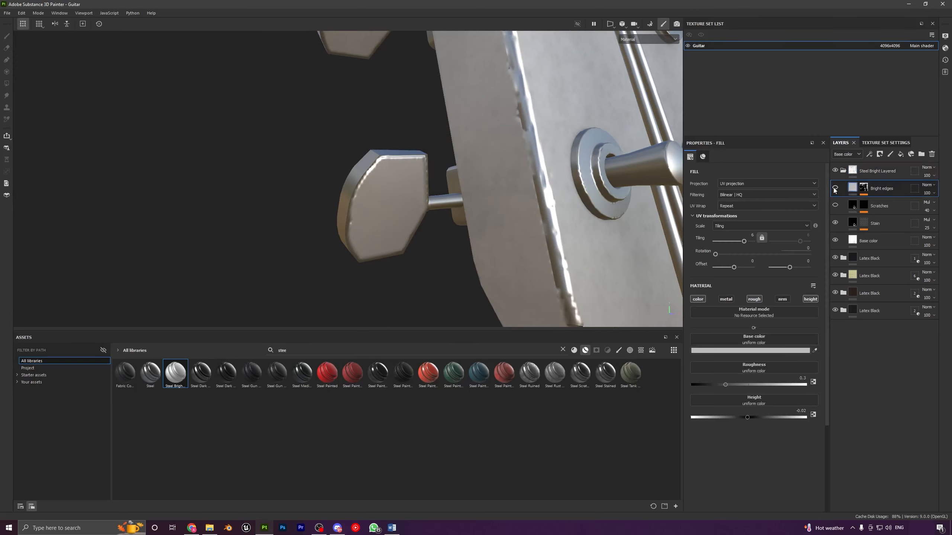
pyautogui.click(835, 188)
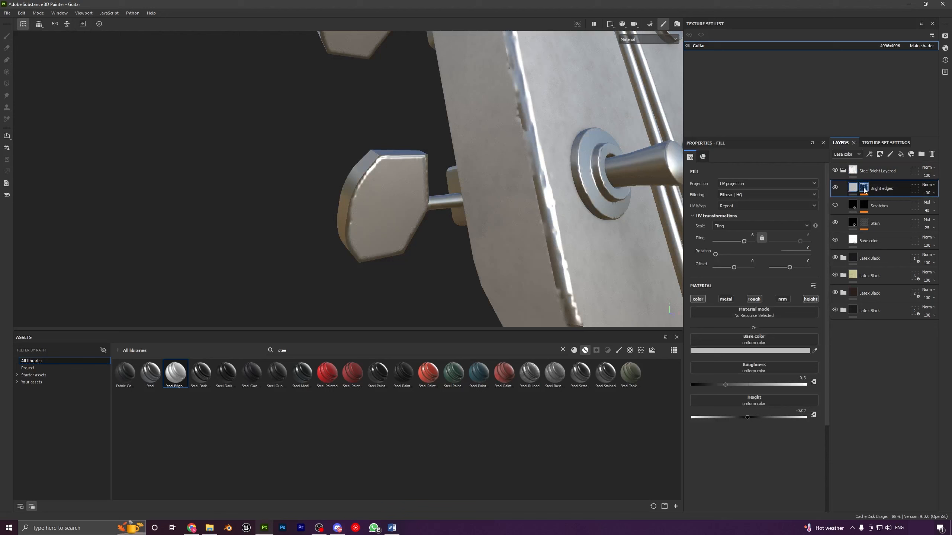
pyautogui.click(864, 189)
pyautogui.click(857, 190)
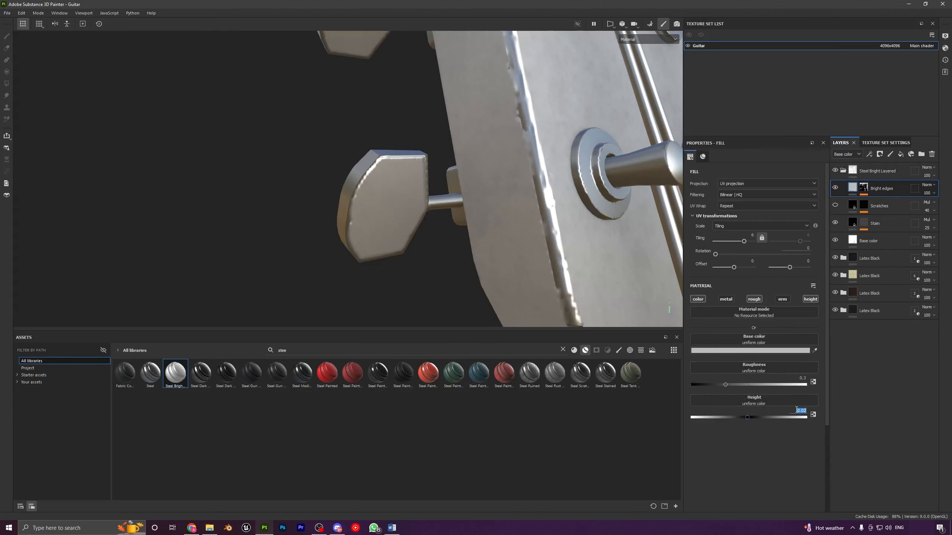
pyautogui.press('Return')
pyautogui.keyDown('alt'); pyautogui.moveTo(476, 222); pyautogui.dragTo(359, 195); pyautogui.keyUp('alt')
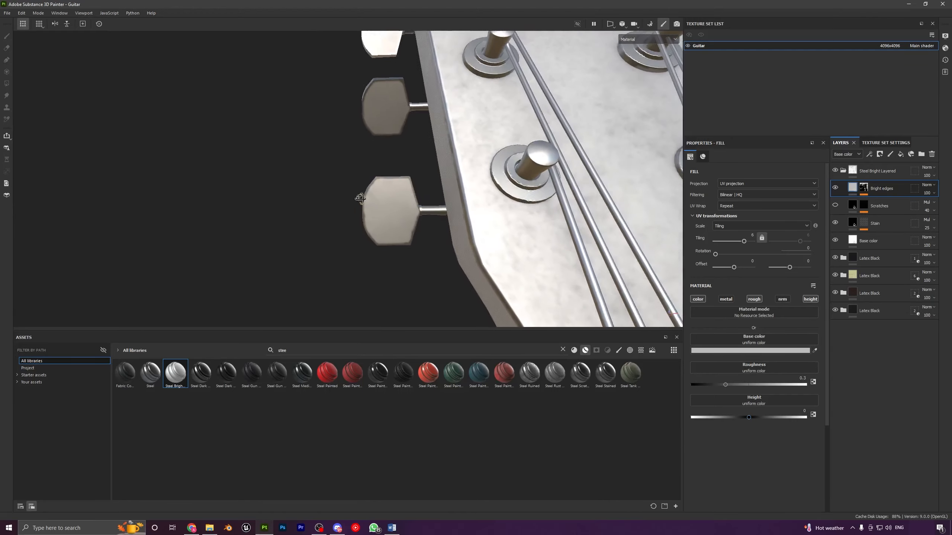
pyautogui.scroll(-3, 394, 261)
pyautogui.scroll(-5, 394, 260)
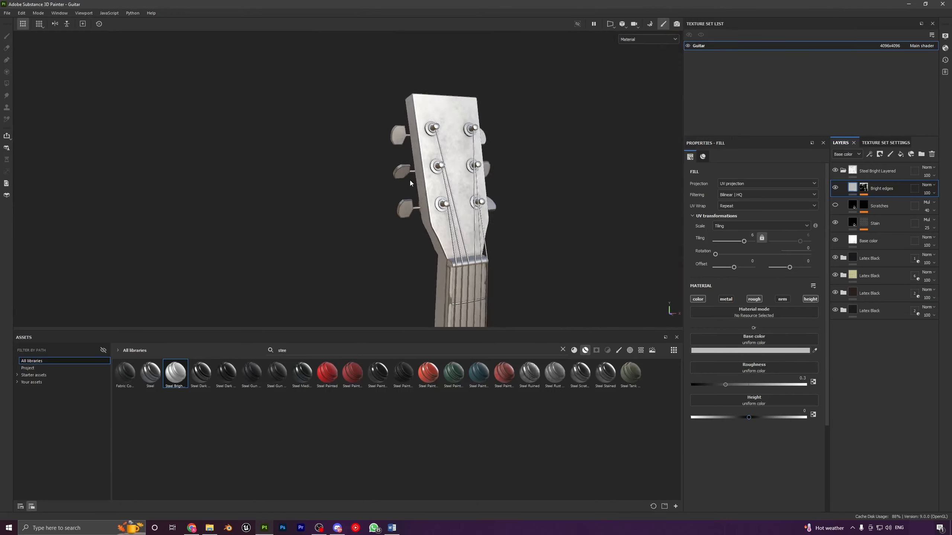
# Step: Exclude all meshes from the Steel Bright Layered folder's geometry mask, then include the six tuning pegs
pyautogui.keyDown('alt'); pyautogui.moveTo(409, 179); pyautogui.dragTo(431, 225); pyautogui.keyUp('alt')
pyautogui.click(845, 172)
pyautogui.click(914, 171)
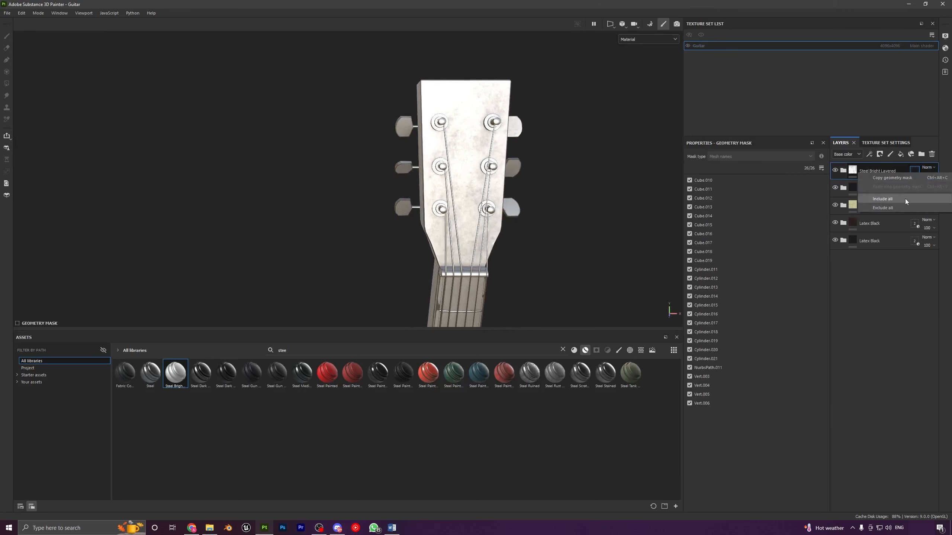
pyautogui.click(406, 132)
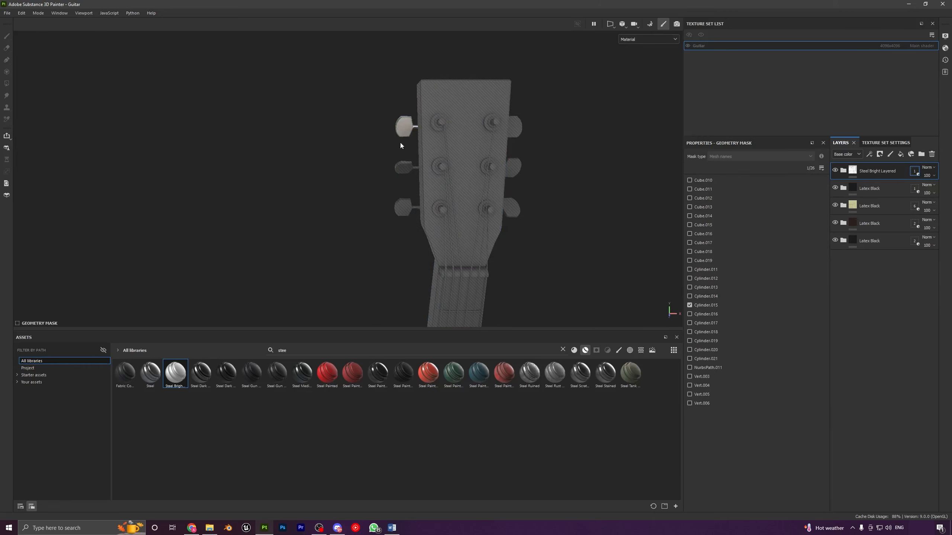
pyautogui.click(402, 204)
pyautogui.click(512, 208)
pyautogui.click(512, 167)
pyautogui.click(515, 130)
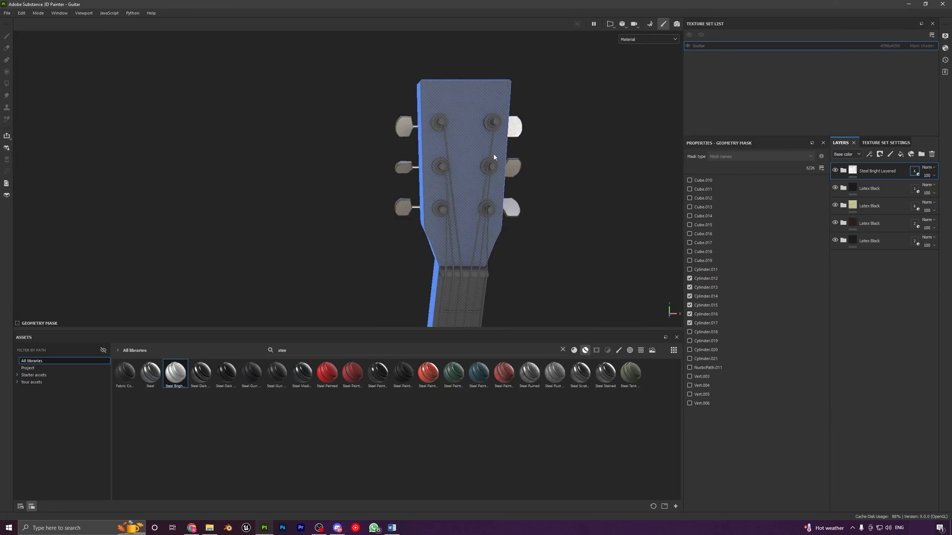
# Step: Add the strings and the three pairs of string posts to the Steel Bright Layered folder's geometry mask
pyautogui.click(490, 154)
pyautogui.click(487, 208)
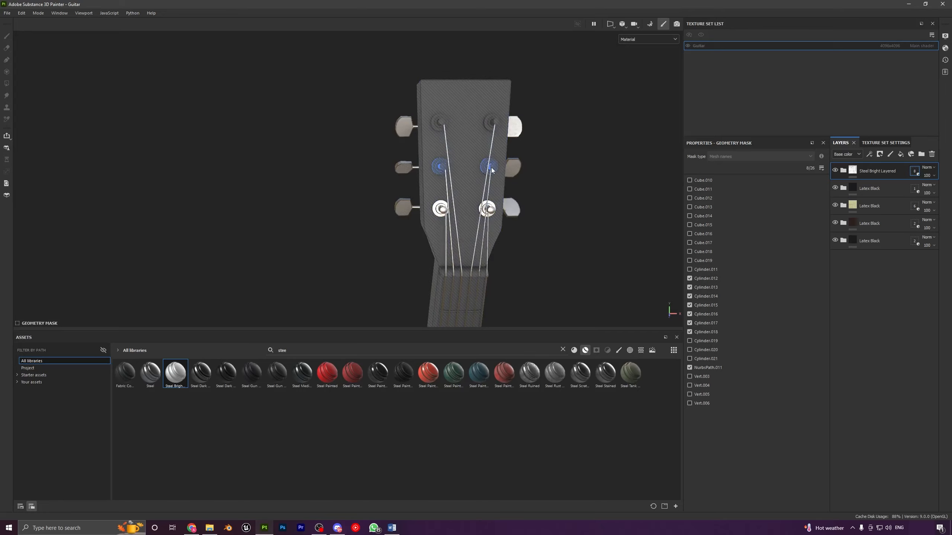
pyautogui.click(492, 170)
pyautogui.click(494, 123)
pyautogui.click(875, 171)
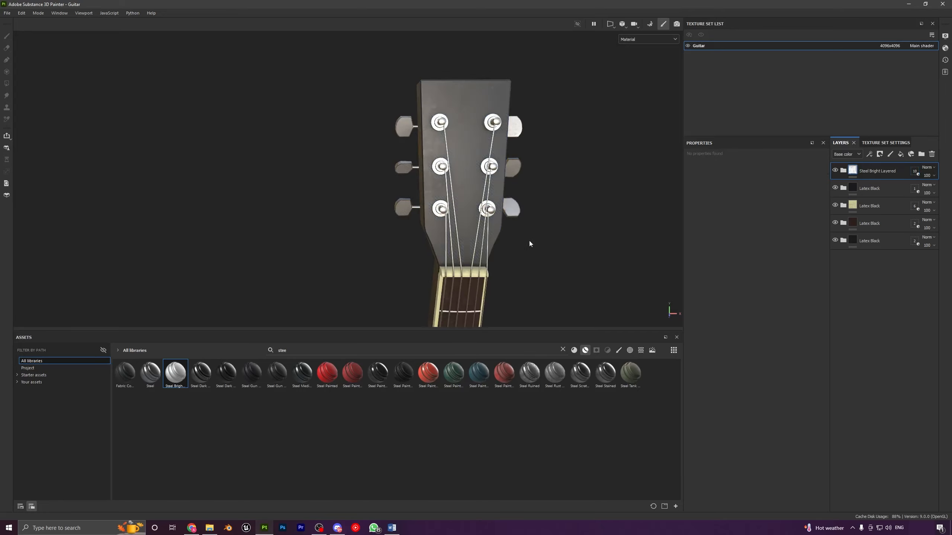
# Step: Examine the steel on the tuning pegs, string posts and strings around the headstock and nut from several angles
pyautogui.keyDown('alt'); pyautogui.moveTo(529, 243); pyautogui.dragTo(506, 200, button='right'); pyautogui.keyUp('alt')
pyautogui.keyDown('alt'); pyautogui.moveTo(506, 200); pyautogui.dragTo(518, 200); pyautogui.keyUp('alt')
pyautogui.keyDown('alt'); pyautogui.moveTo(504, 237); pyautogui.dragTo(493, 231, button='middle'); pyautogui.keyUp('alt')
pyautogui.keyDown('alt'); pyautogui.moveTo(469, 191); pyautogui.dragTo(472, 297, button='right'); pyautogui.keyUp('alt')
pyautogui.keyDown('alt'); pyautogui.moveTo(473, 244); pyautogui.dragTo(488, 239); pyautogui.keyUp('alt')
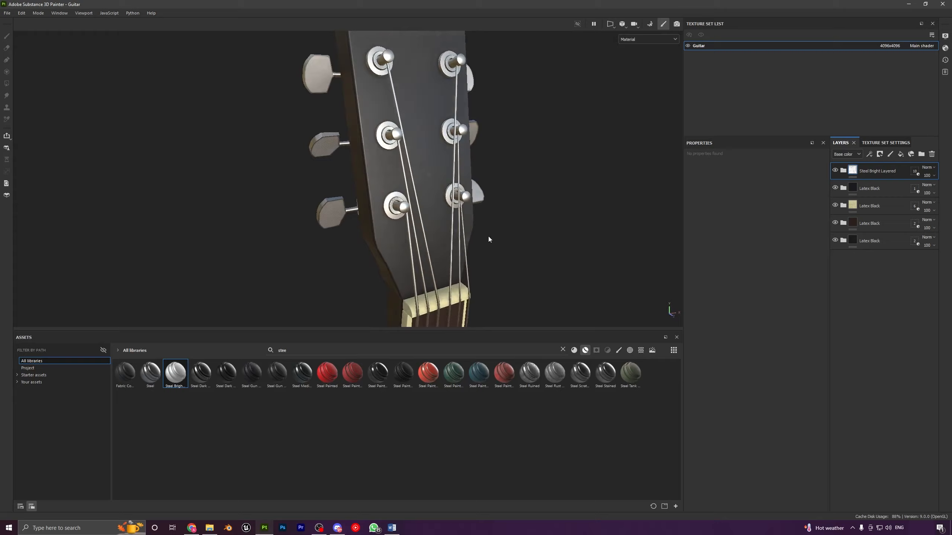
pyautogui.keyDown('alt'); pyautogui.moveTo(488, 236); pyautogui.dragTo(397, 236, button='right'); pyautogui.keyUp('alt')
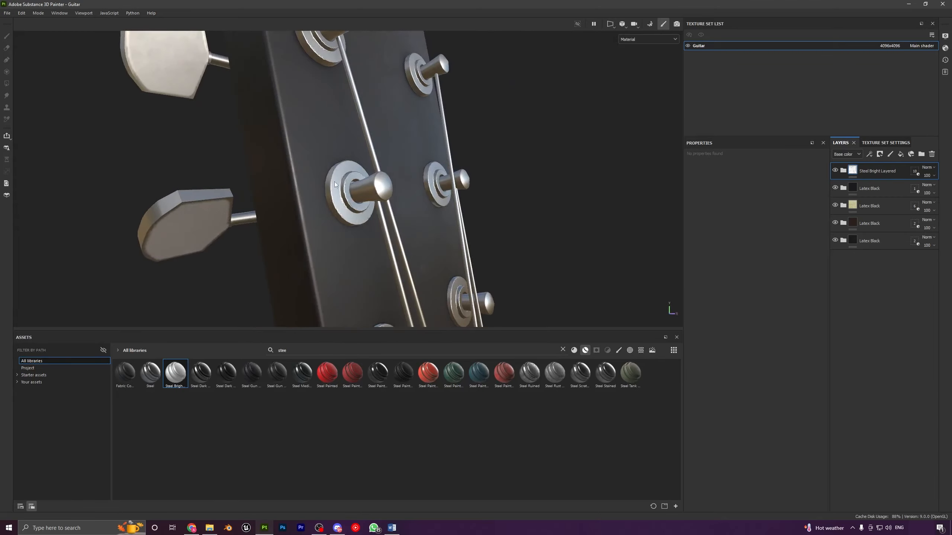
pyautogui.keyDown('alt'); pyautogui.moveTo(428, 269); pyautogui.dragTo(401, 163, button='middle'); pyautogui.keyUp('alt')
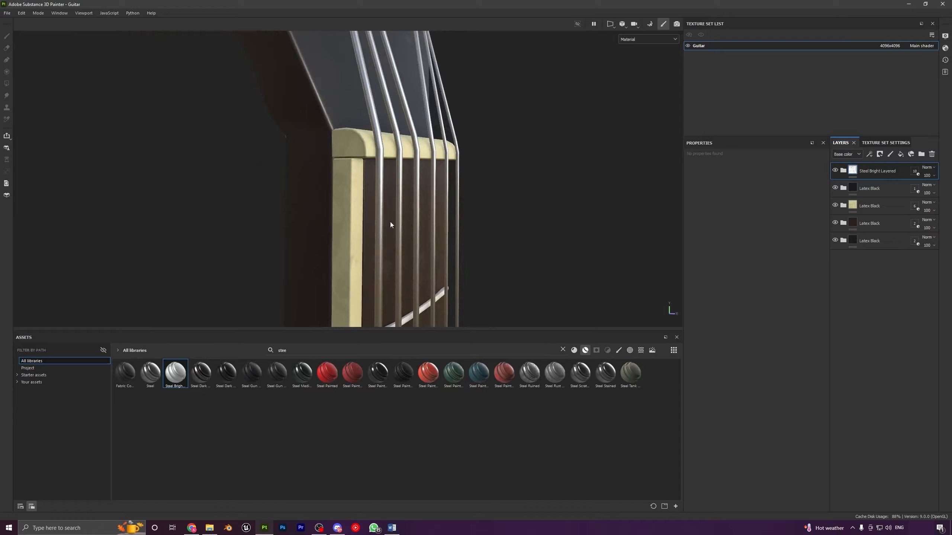
pyautogui.keyDown('alt'); pyautogui.moveTo(390, 225); pyautogui.dragTo(423, 152, button='right'); pyautogui.keyUp('alt')
pyautogui.keyDown('alt'); pyautogui.moveTo(423, 152); pyautogui.dragTo(398, 149); pyautogui.keyUp('alt')
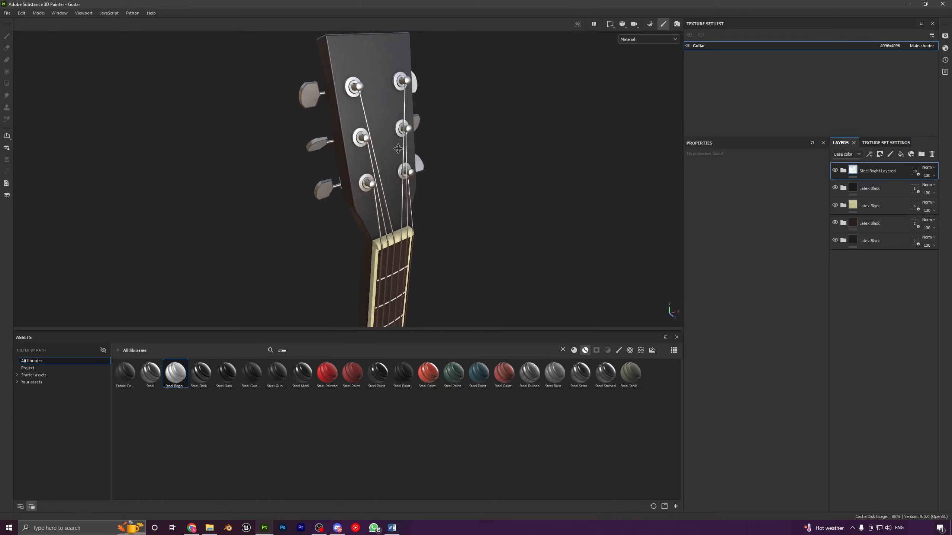
pyautogui.keyDown('alt'); pyautogui.moveTo(398, 149); pyautogui.dragTo(382, 249, button='right'); pyautogui.keyUp('alt')
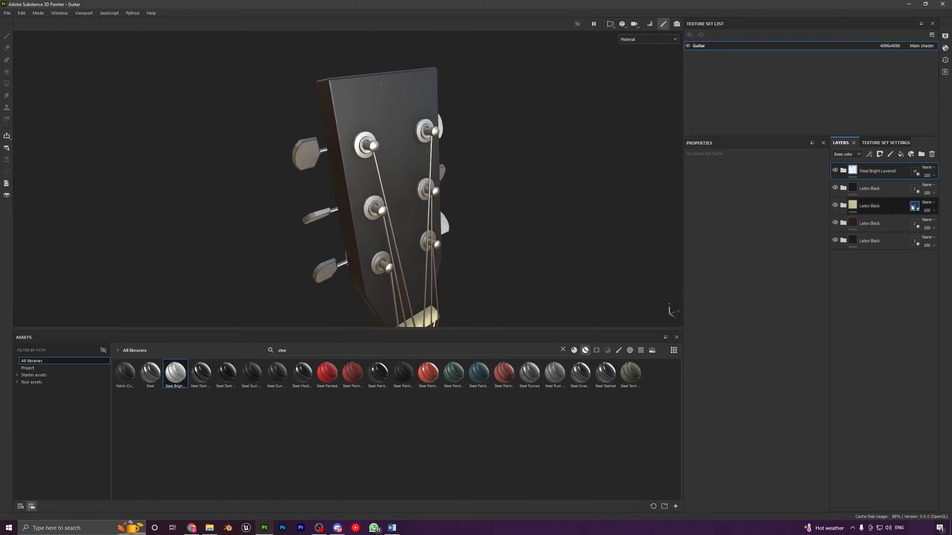
# Step: Exclude the string posts from the Steel Bright Layered folder's geometry mask and include them again
pyautogui.click(914, 171)
pyautogui.click(370, 145)
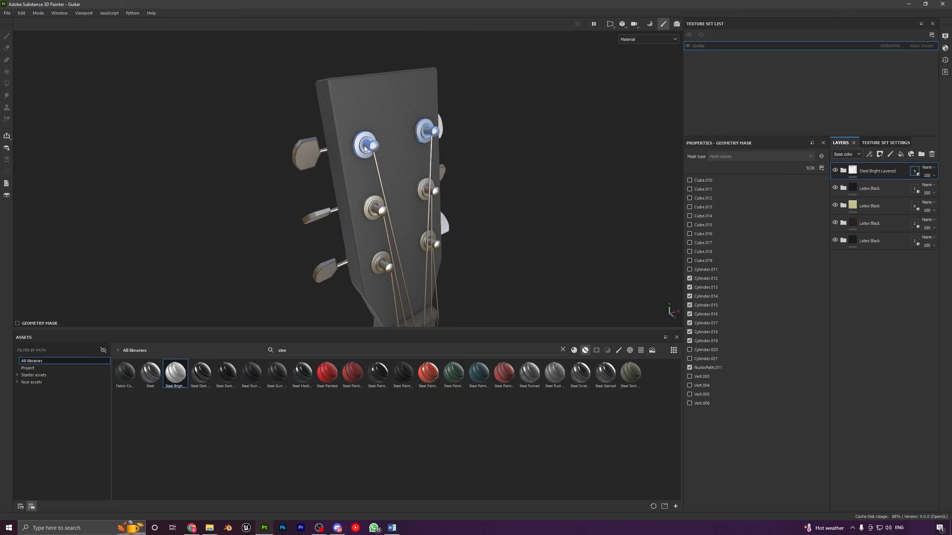
pyautogui.click(376, 208)
pyautogui.click(379, 259)
pyautogui.click(379, 263)
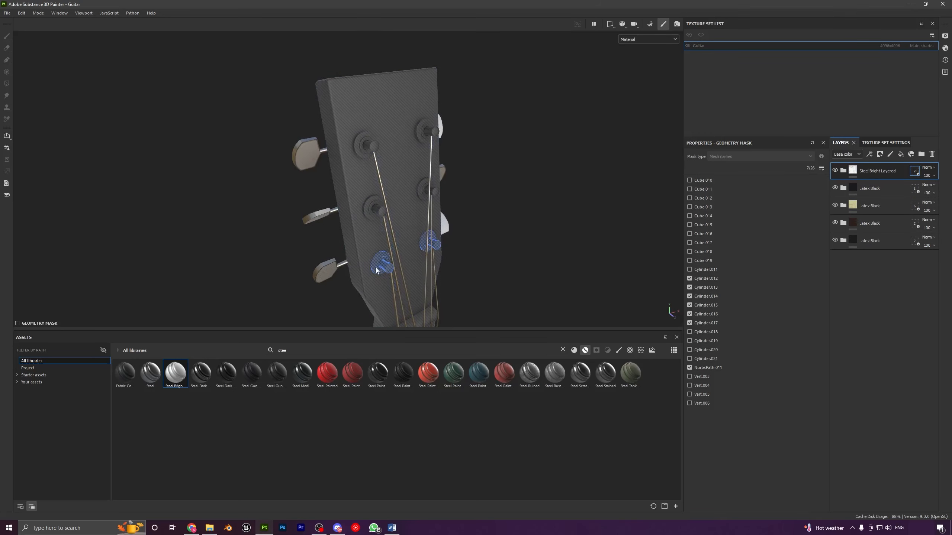
pyautogui.click(374, 210)
pyautogui.click(366, 146)
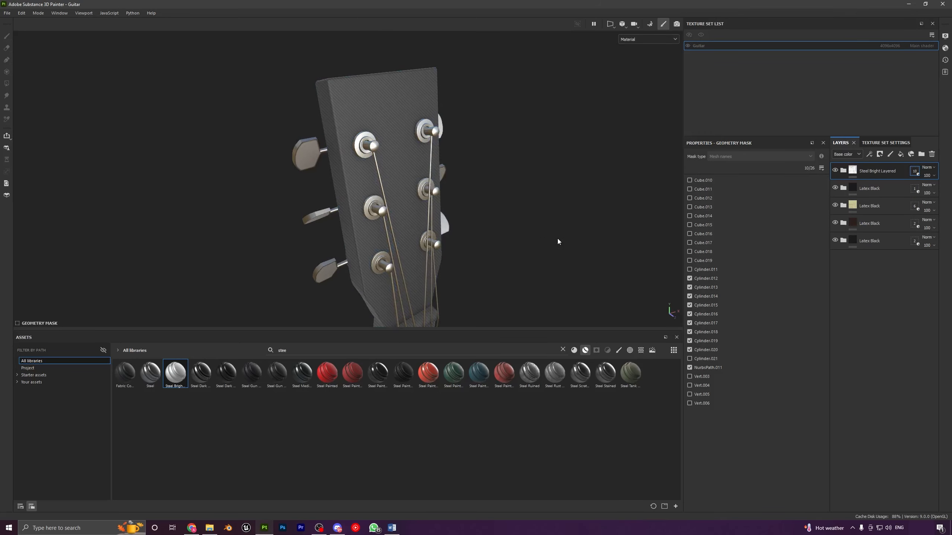
pyautogui.keyDown('alt'); pyautogui.keyDown('shift'); pyautogui.moveTo(410, 241); pyautogui.dragTo(406, 213); pyautogui.keyUp('shift'); pyautogui.keyUp('alt')
pyautogui.click(852, 173)
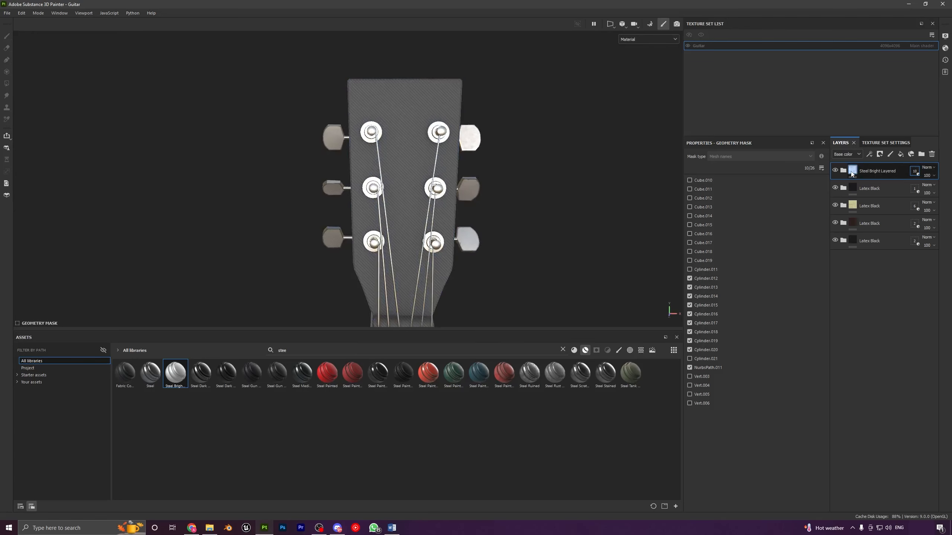
# Step: Reset the Steel Bright Layered folder's geometry mask to include all meshes
pyautogui.moveTo(502, 174)
pyautogui.keyDown('alt'); pyautogui.mouseDown()
pyautogui.moveTo(470, 184)
pyautogui.moveTo(478, 199)
pyautogui.mouseUp(); pyautogui.keyUp('alt')
pyautogui.scroll(3, 479, 228)
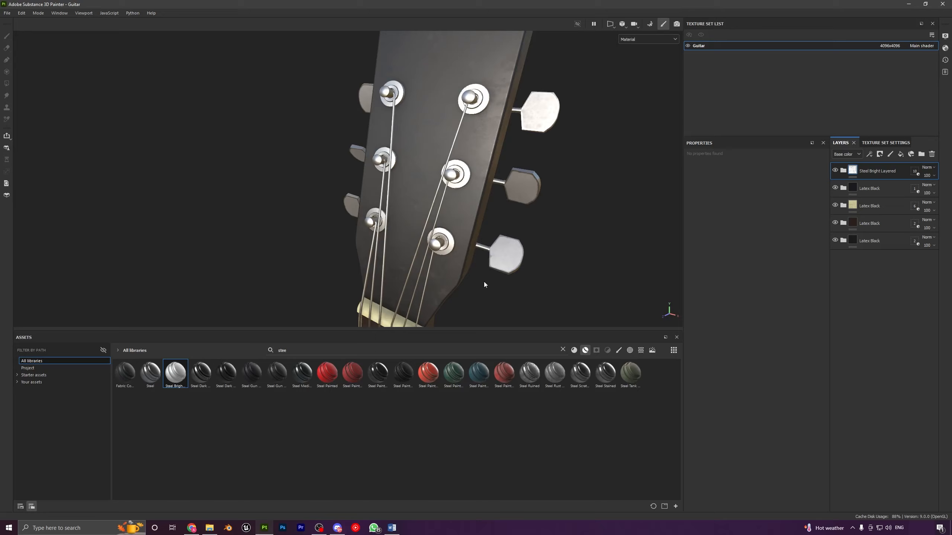
pyautogui.rightClick(914, 171)
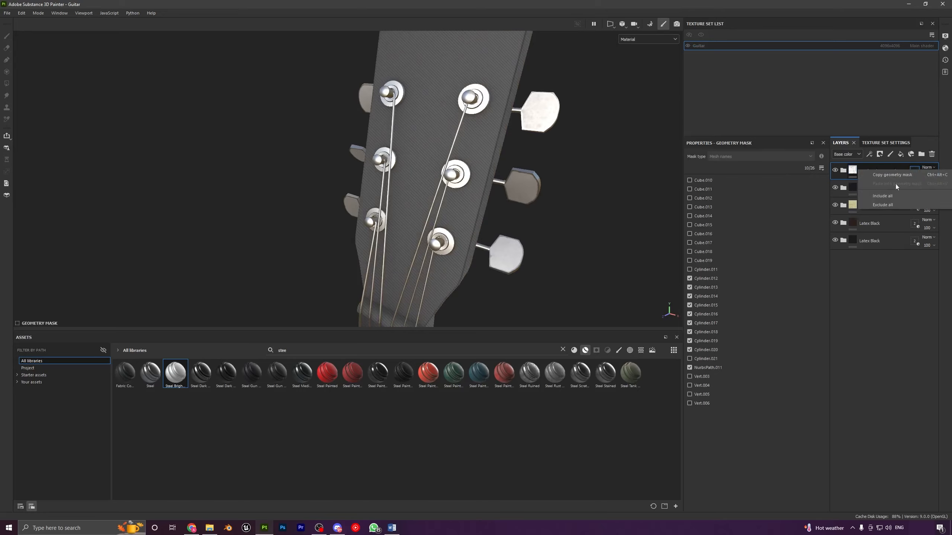
pyautogui.click(890, 196)
pyautogui.click(876, 171)
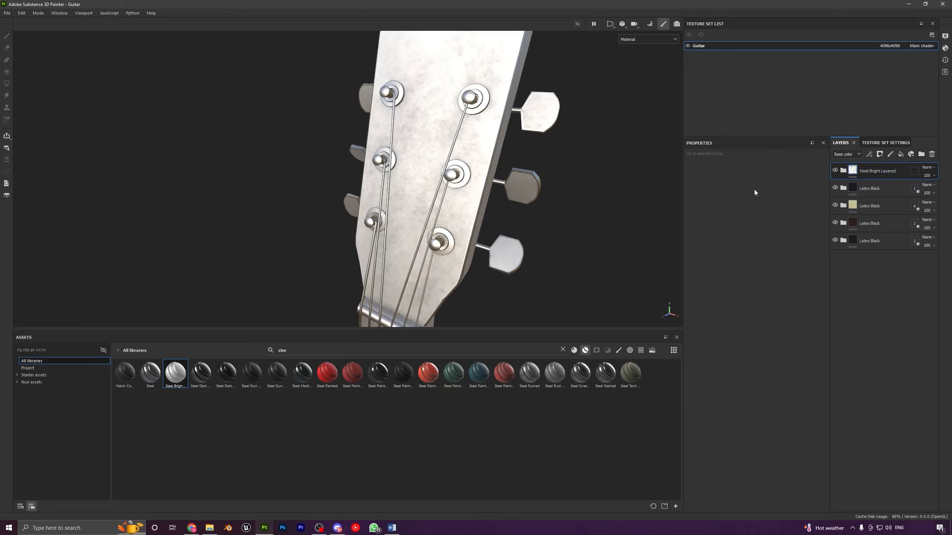
pyautogui.keyDown('alt'); pyautogui.moveTo(429, 207); pyautogui.dragTo(501, 208); pyautogui.keyUp('alt')
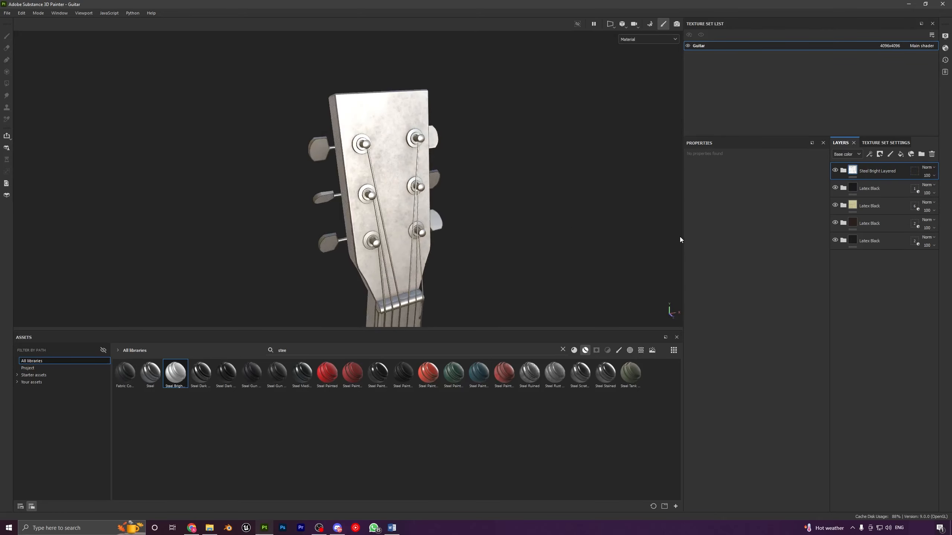
# Step: Add a black mask to the Steel Bright Layered folder and set Polygon Fill to mesh fill mode with white
pyautogui.click(879, 154)
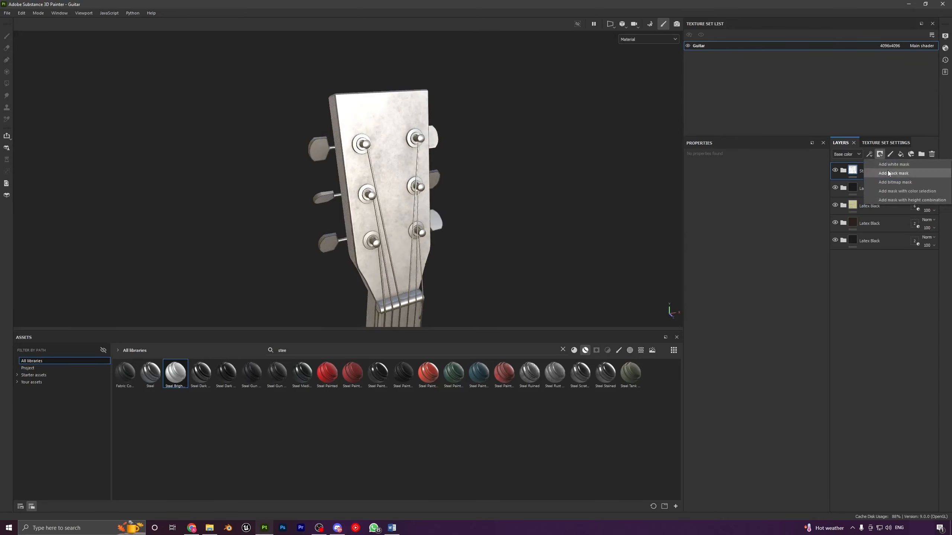
pyautogui.click(887, 173)
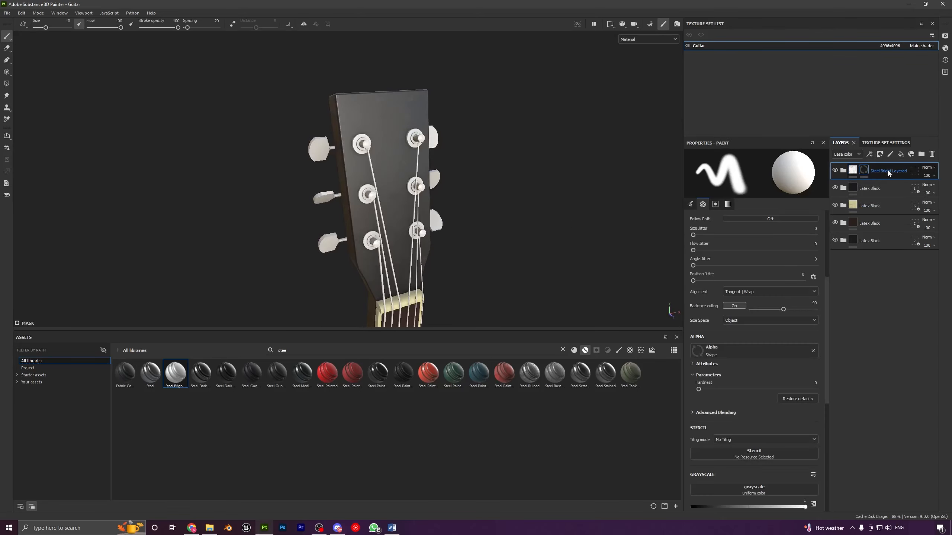
pyautogui.click(7, 86)
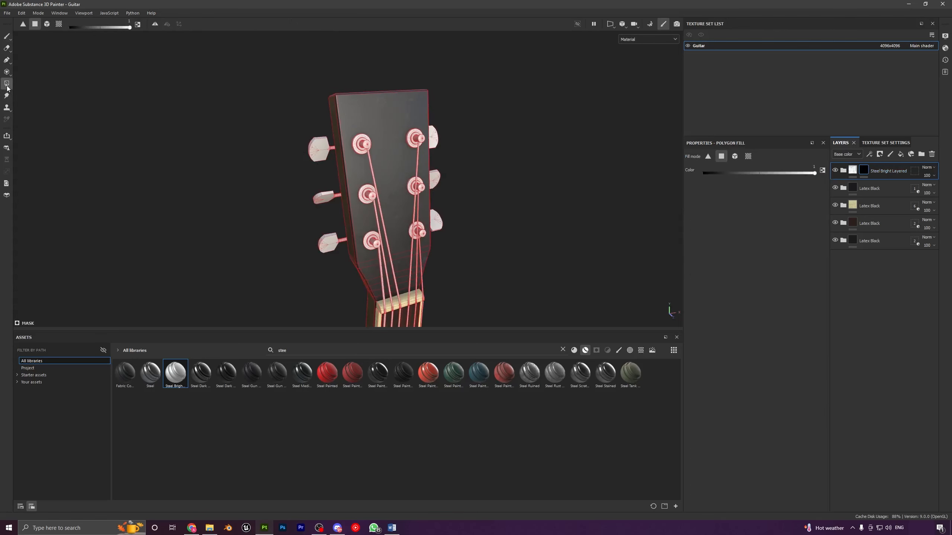
pyautogui.click(49, 27)
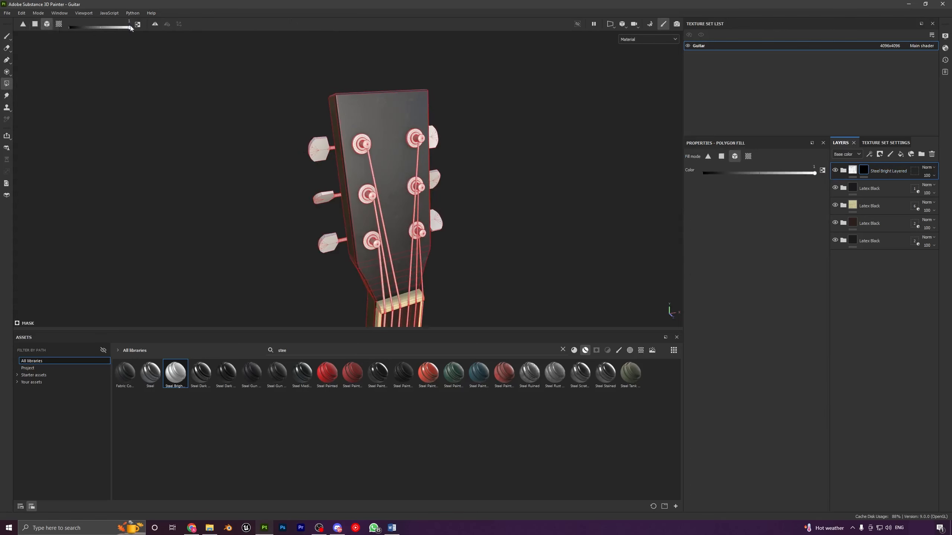
# Step: Fill the headstock's tuning pegs and string posts with white in the Steel Bright Layered folder's black mask
pyautogui.scroll(2, 478, 155)
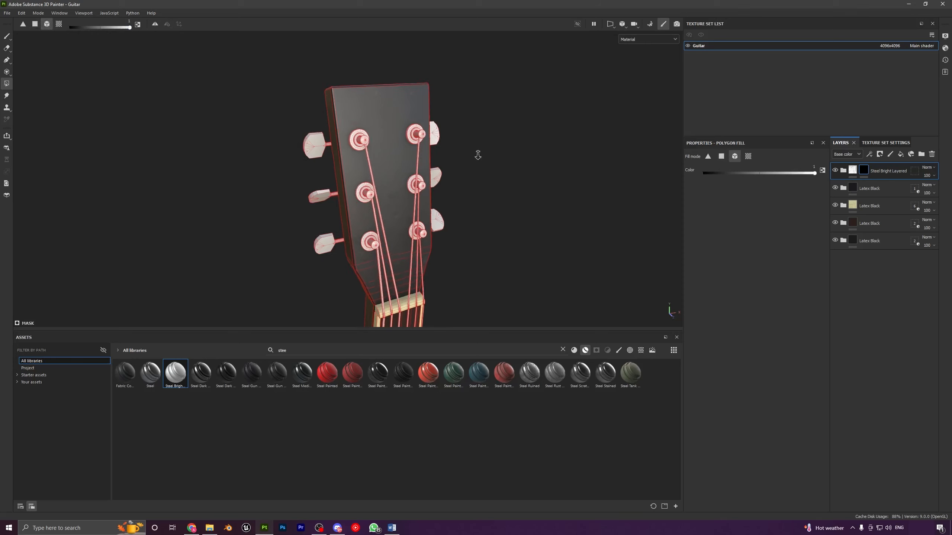
pyautogui.keyDown('alt'); pyautogui.moveTo(486, 168); pyautogui.dragTo(514, 176, button='middle'); pyautogui.keyUp('alt')
pyautogui.scroll(2, 515, 175)
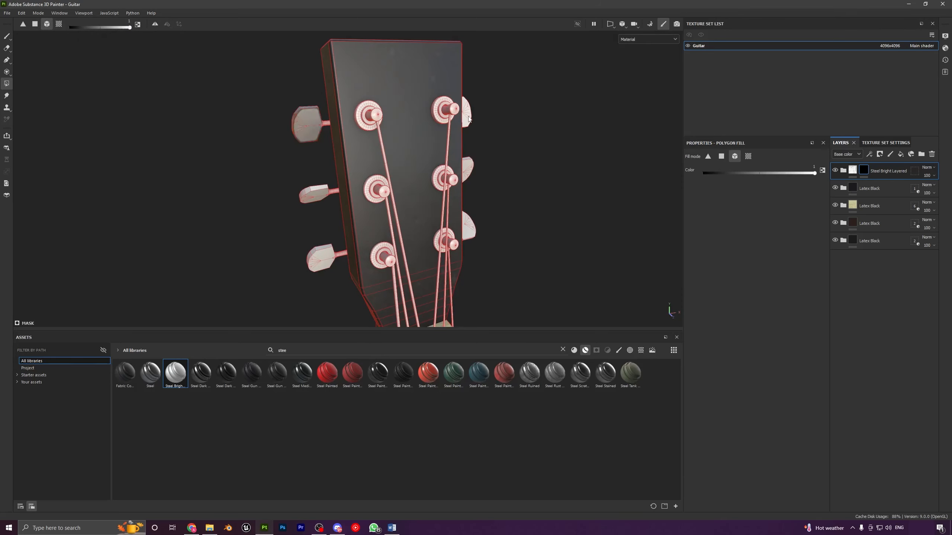
pyautogui.click(469, 119)
pyautogui.click(470, 166)
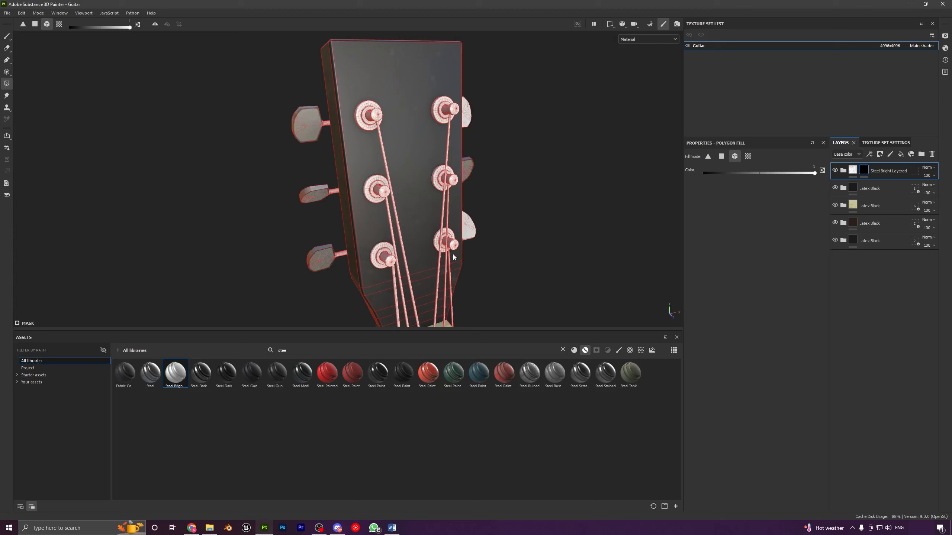
pyautogui.click(472, 233)
pyautogui.keyDown('alt'); pyautogui.moveTo(471, 233); pyautogui.dragTo(490, 259); pyautogui.keyUp('alt')
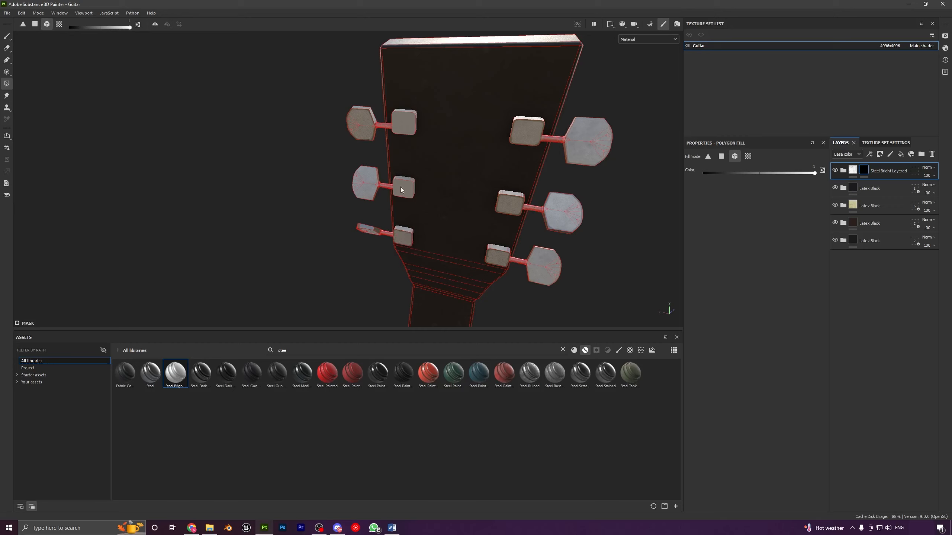
pyautogui.keyDown('alt'); pyautogui.moveTo(381, 128); pyautogui.dragTo(411, 166); pyautogui.keyUp('alt')
pyautogui.keyDown('alt'); pyautogui.moveTo(500, 154); pyautogui.dragTo(596, 160); pyautogui.keyUp('alt')
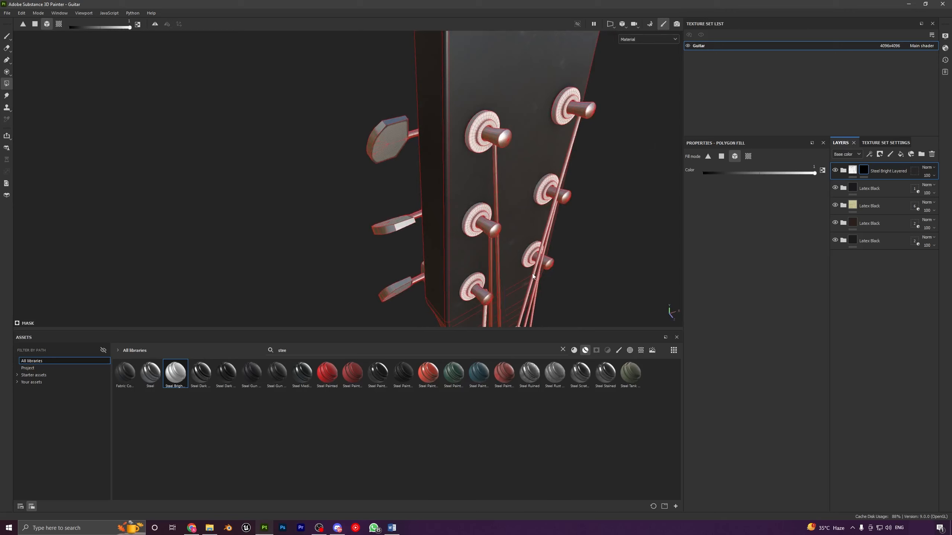
pyautogui.keyDown('alt'); pyautogui.moveTo(534, 276); pyautogui.dragTo(519, 238); pyautogui.keyUp('alt')
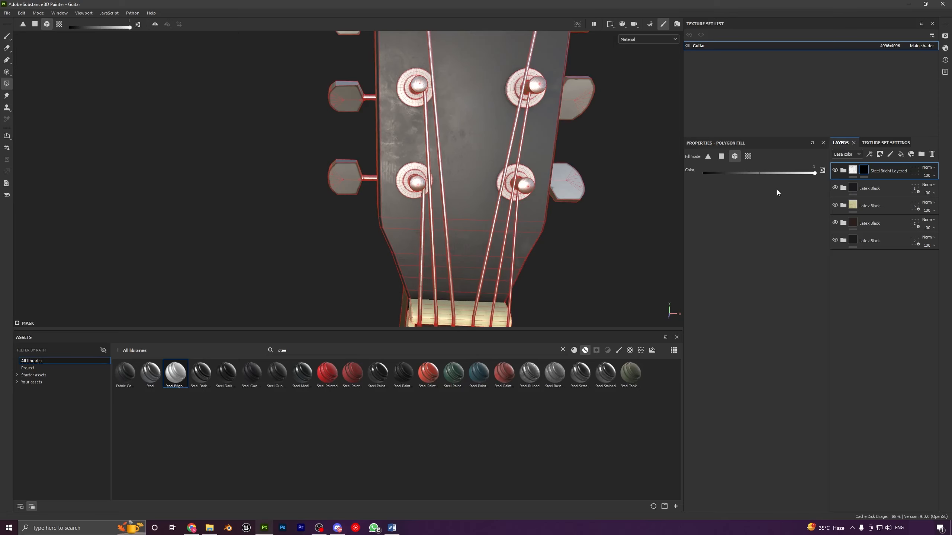
# Step: Examine the headstock's steel parts and review which meshes the cream Latex Black folder's geometry mask includes
pyautogui.click(852, 170)
pyautogui.scroll(-3, 487, 210)
pyautogui.keyDown('alt'); pyautogui.moveTo(434, 97); pyautogui.dragTo(461, 136); pyautogui.keyUp('alt')
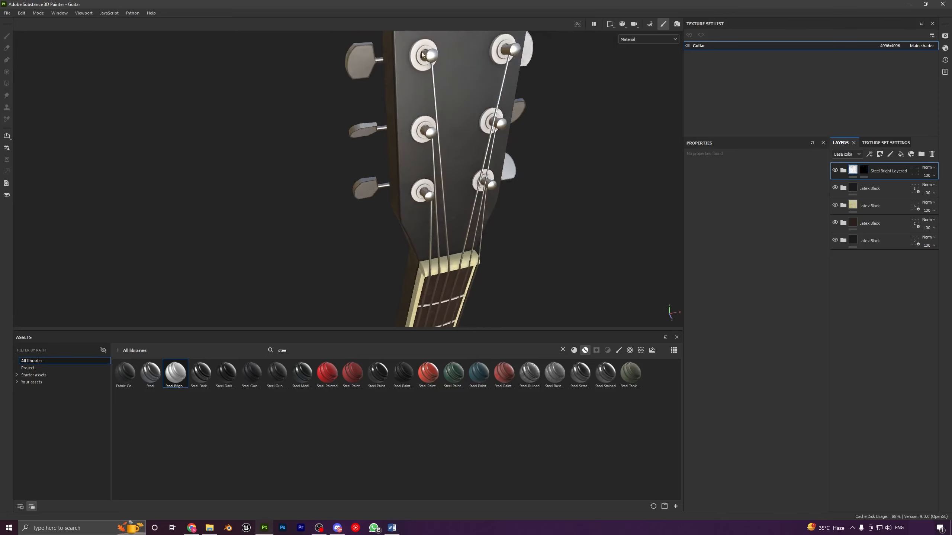
pyautogui.keyDown('alt'); pyautogui.moveTo(432, 65); pyautogui.dragTo(460, 87); pyautogui.keyUp('alt')
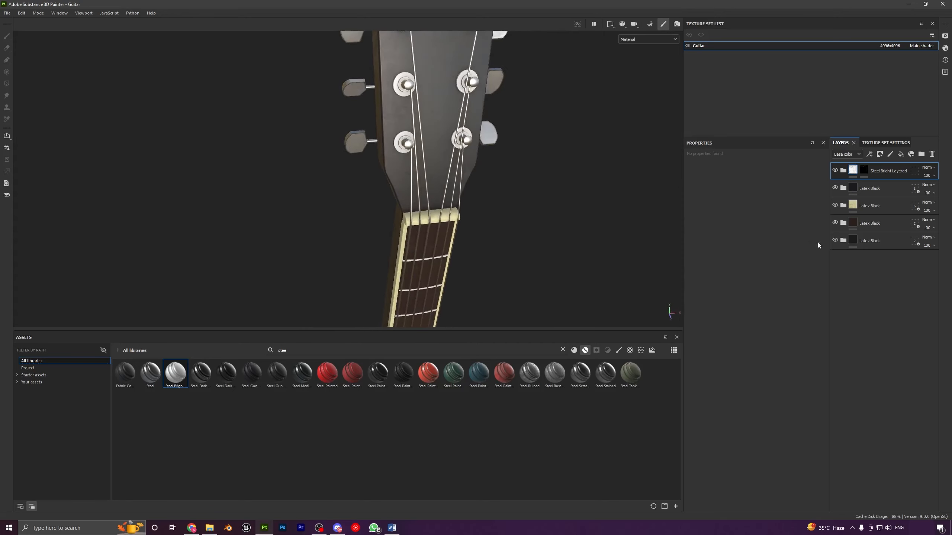
pyautogui.click(852, 206)
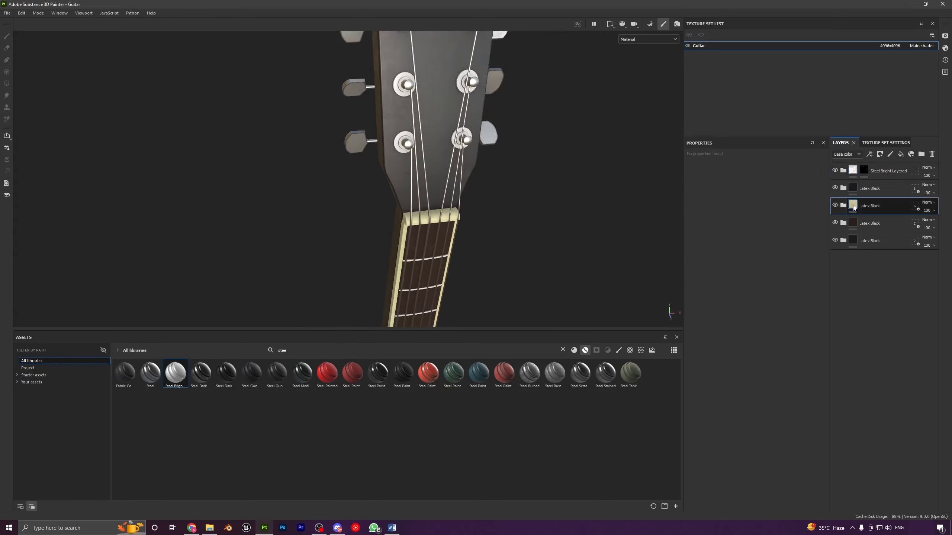
pyautogui.click(914, 207)
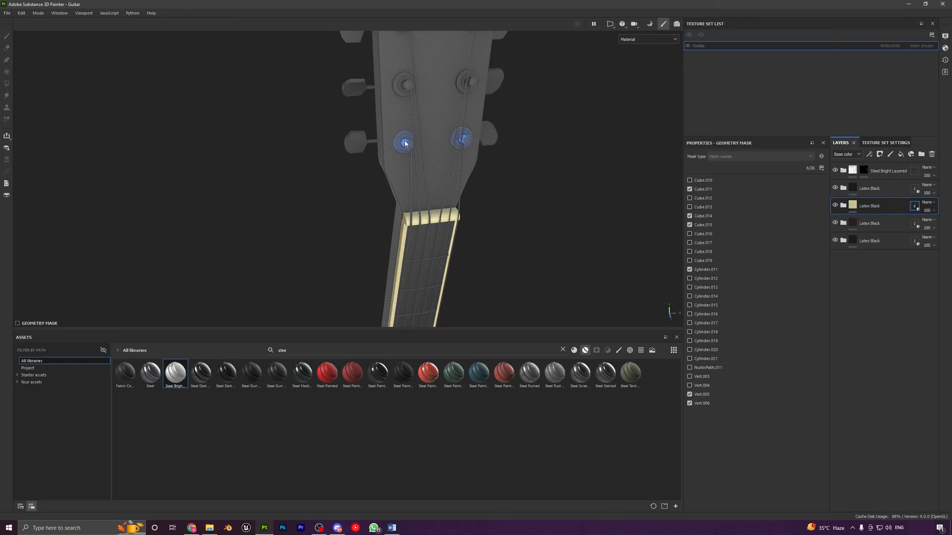
pyautogui.click(866, 210)
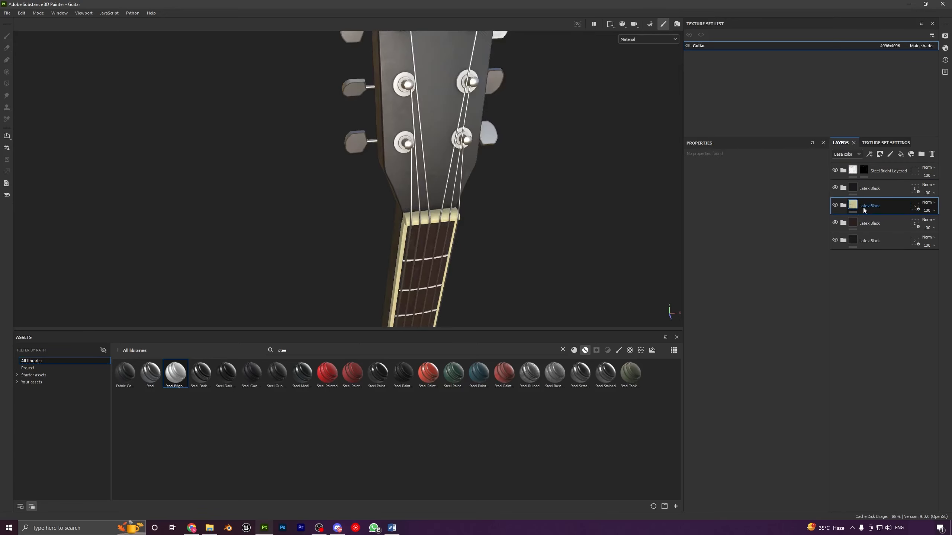
pyautogui.keyDown('alt'); pyautogui.moveTo(436, 210); pyautogui.dragTo(488, 196); pyautogui.keyUp('alt')
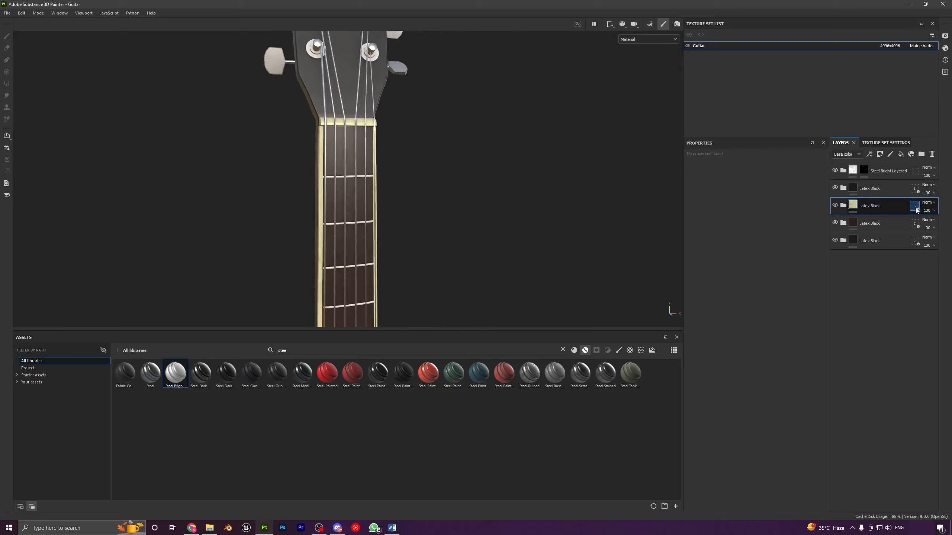
# Step: Duplicate the cream Latex Black folder above Steel Bright Layered and include all meshes in the copy's geometry mask
pyautogui.hotkey('ctrl', 'd')
pyautogui.moveTo(881, 208); pyautogui.dragTo(873, 164)
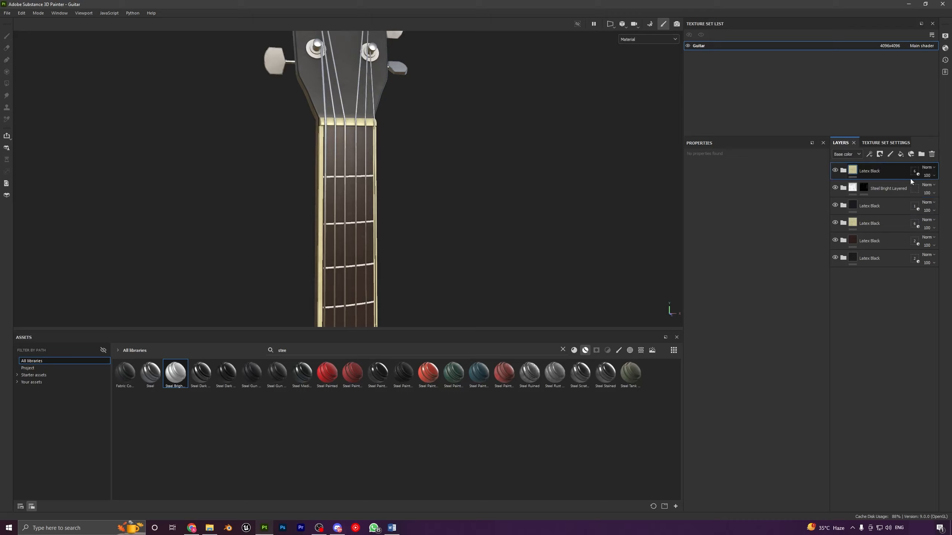
pyautogui.rightClick(913, 170)
pyautogui.click(898, 197)
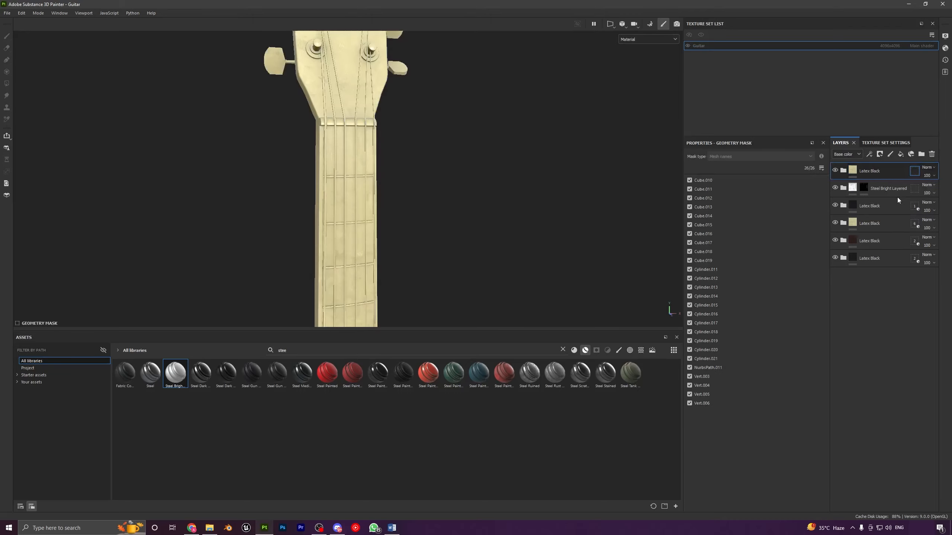
# Step: Add a black mask to the Latex Black copy and polygon-fill the six string post washers with white
pyautogui.click(879, 155)
pyautogui.click(883, 175)
pyautogui.keyDown('alt'); pyautogui.moveTo(378, 130); pyautogui.dragTo(408, 166); pyautogui.keyUp('alt')
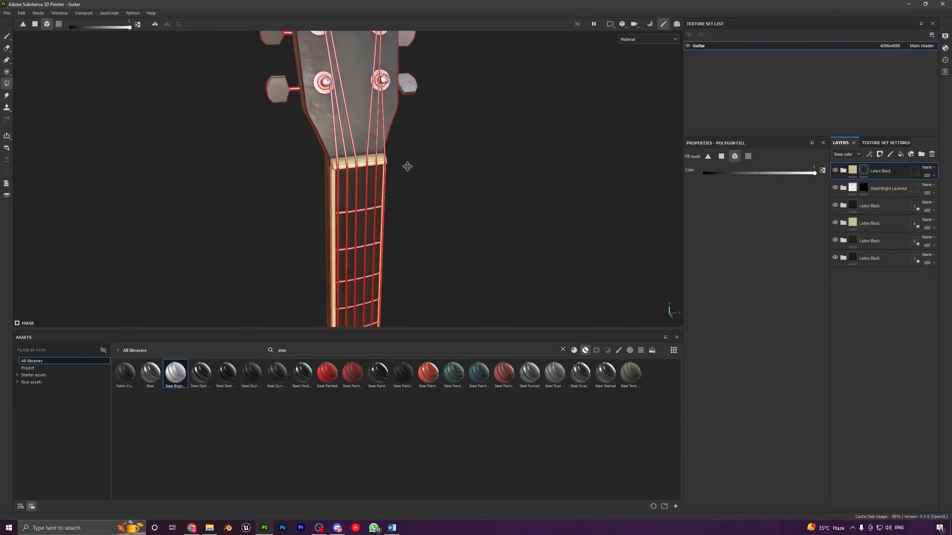
pyautogui.scroll(2, 340, 159)
pyautogui.keyDown('alt'); pyautogui.moveTo(341, 159); pyautogui.dragTo(345, 191, button='middle'); pyautogui.keyUp('alt')
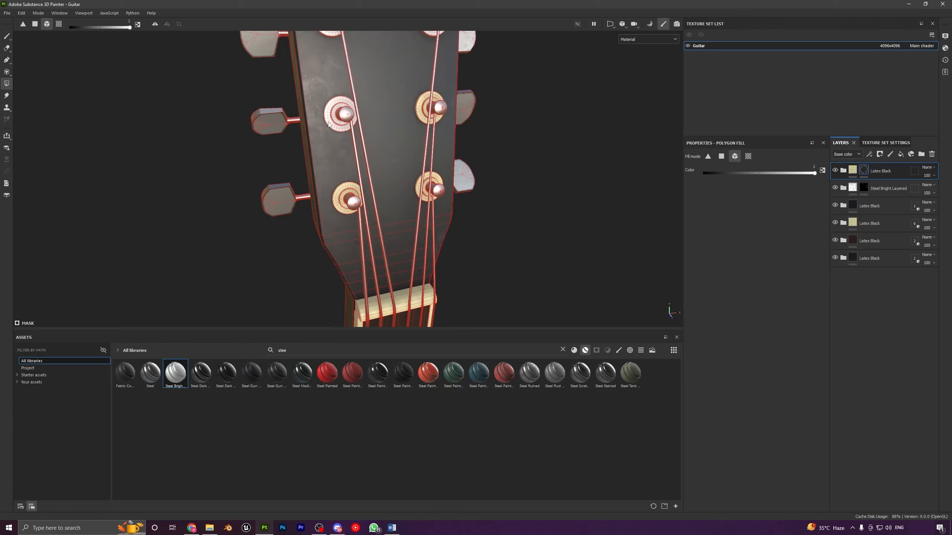
pyautogui.keyDown('alt'); pyautogui.moveTo(328, 125); pyautogui.dragTo(337, 140, button='middle'); pyautogui.keyUp('alt')
pyautogui.keyDown('alt'); pyautogui.moveTo(326, 42); pyautogui.dragTo(321, 78, button='middle'); pyautogui.keyUp('alt')
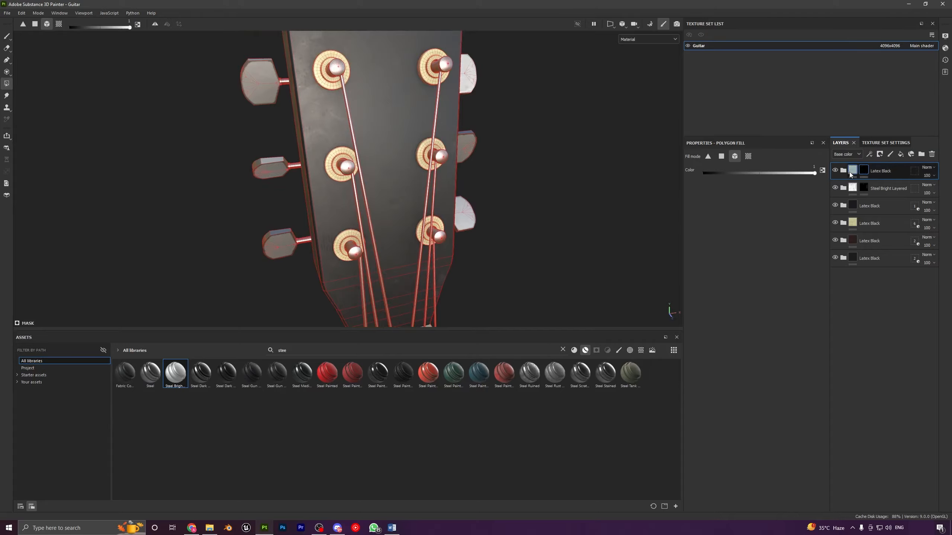
# Step: Delete the topmost Latex Black folder copy
pyautogui.click(851, 170)
pyautogui.scroll(-5, 459, 104)
pyautogui.keyDown('alt'); pyautogui.moveTo(445, 240); pyautogui.dragTo(409, 234); pyautogui.keyUp('alt')
pyautogui.keyDown('alt'); pyautogui.moveTo(408, 234); pyautogui.dragTo(390, 107, button='middle'); pyautogui.keyUp('alt')
pyautogui.scroll(-5, 390, 107)
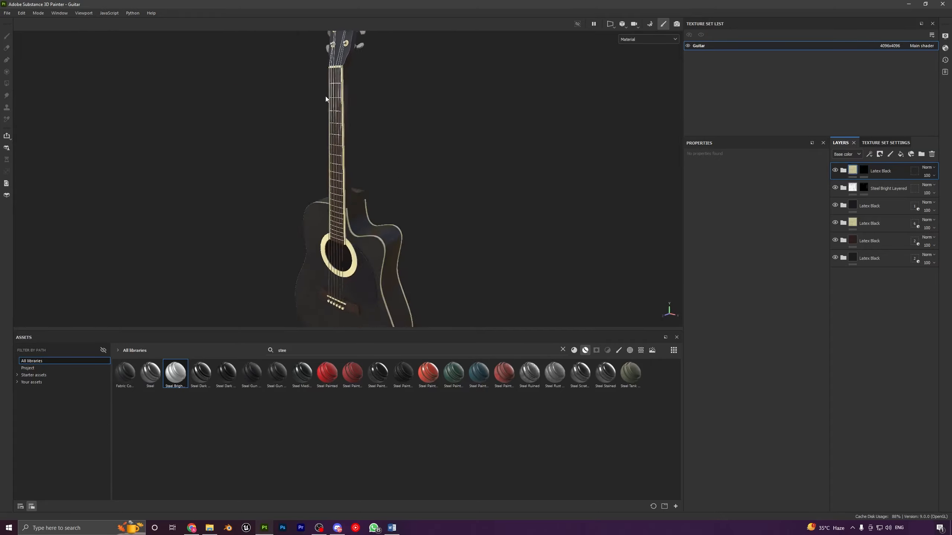
pyautogui.keyDown('alt'); pyautogui.moveTo(326, 96); pyautogui.dragTo(372, 104); pyautogui.keyUp('alt')
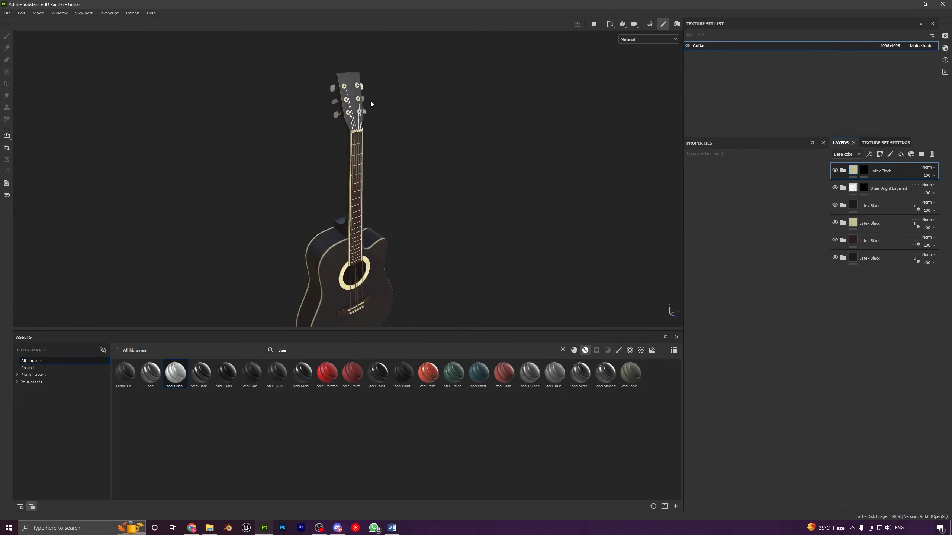
pyautogui.scroll(7, 348, 196)
pyautogui.keyDown('alt'); pyautogui.moveTo(339, 132); pyautogui.dragTo(334, 293, button='middle'); pyautogui.keyUp('alt')
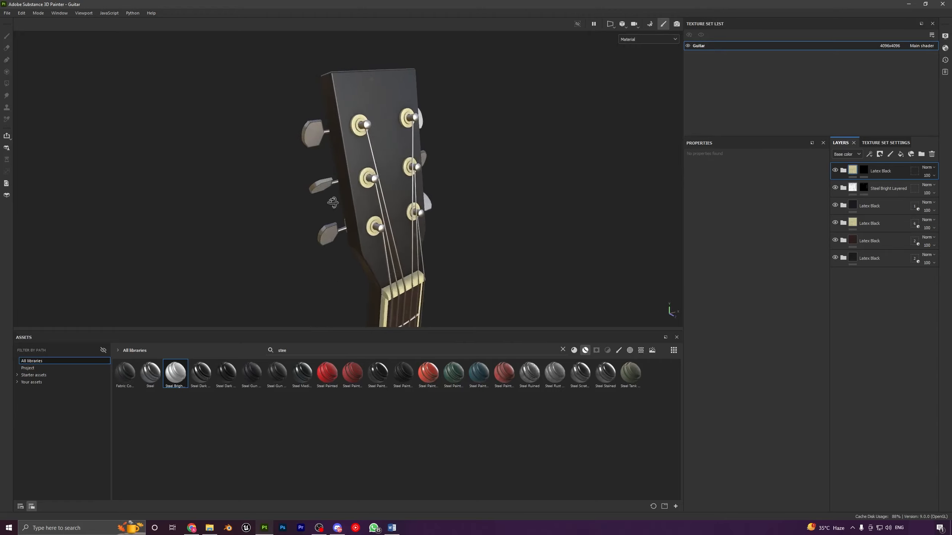
pyautogui.keyDown('alt'); pyautogui.moveTo(333, 203); pyautogui.dragTo(300, 203); pyautogui.keyUp('alt')
pyautogui.keyDown('alt'); pyautogui.moveTo(401, 243); pyautogui.dragTo(401, 216, button='middle'); pyautogui.keyUp('alt')
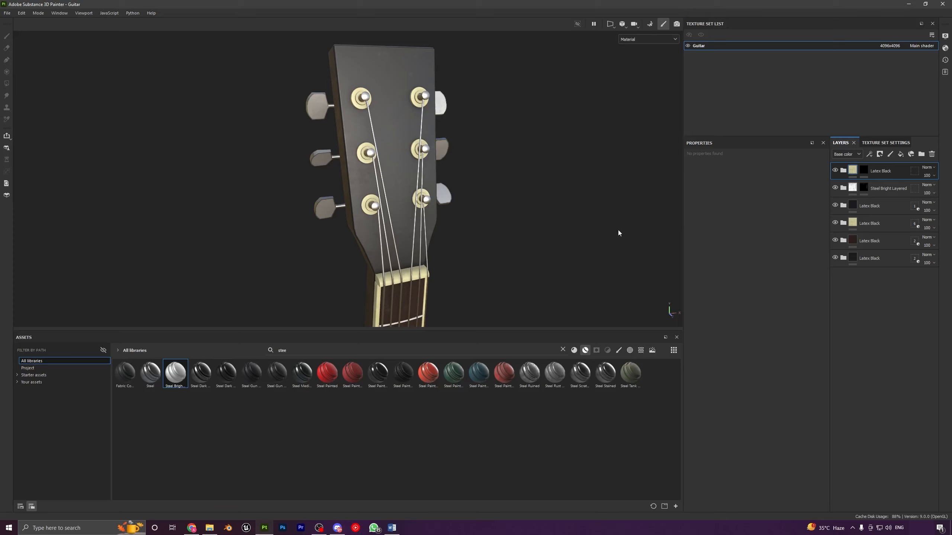
pyautogui.press('Delete')
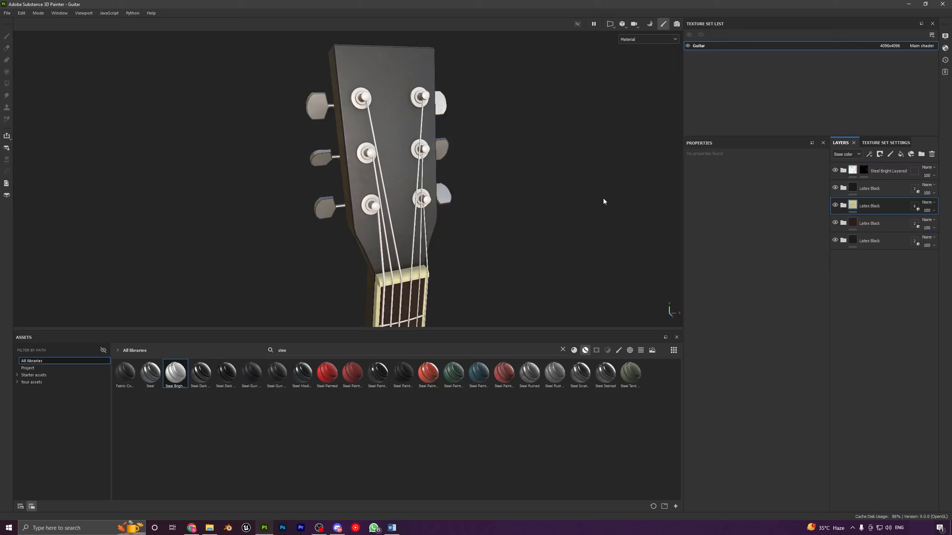
pyautogui.keyDown('alt'); pyautogui.moveTo(602, 200); pyautogui.dragTo(562, 170); pyautogui.keyUp('alt')
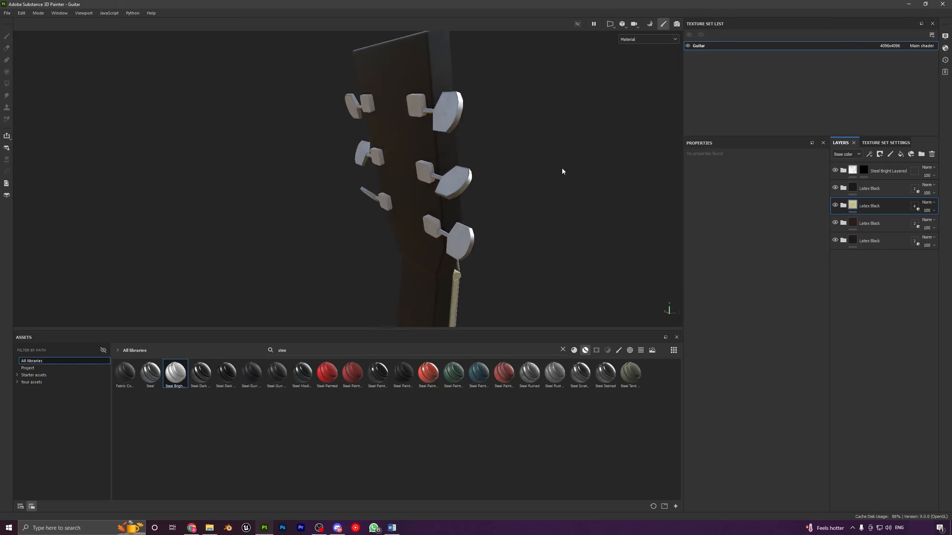
# Step: Undo the Steel Bright Layered folder's polygon fills and its black mask
pyautogui.hotkey('ctrl', 'z')
pyautogui.hotkey('ctrl', 'z')
pyautogui.hotkey('ctrl', 'z')
pyautogui.hotkey('ctrl', 'z')
pyautogui.hotkey('ctrl', 'z')
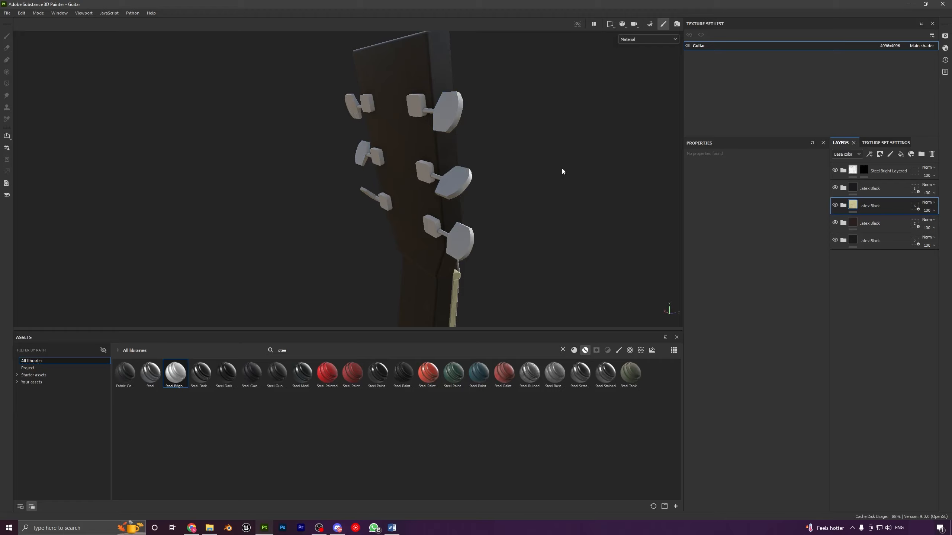
pyautogui.keyDown('alt'); pyautogui.moveTo(540, 169); pyautogui.dragTo(440, 165); pyautogui.keyUp('alt')
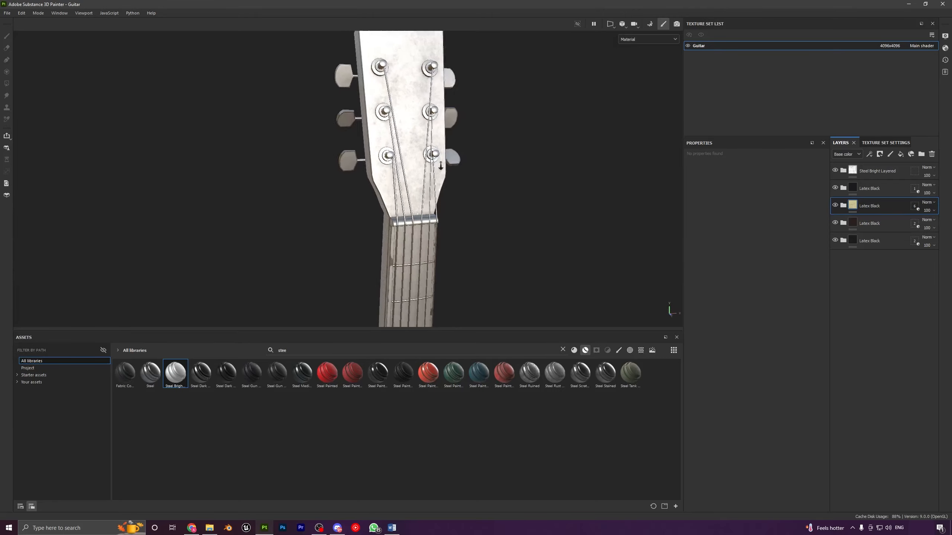
pyautogui.click(849, 173)
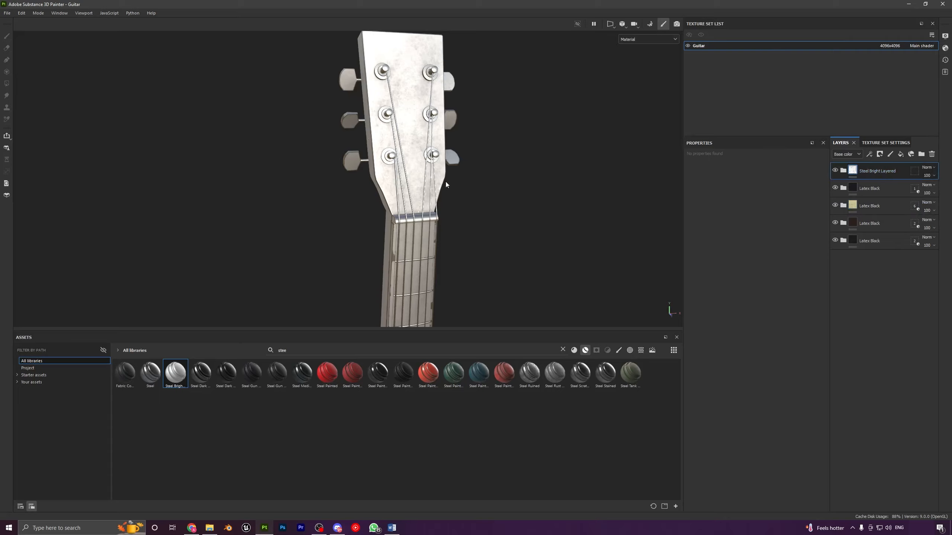
pyautogui.keyDown('alt'); pyautogui.moveTo(445, 183); pyautogui.dragTo(452, 185); pyautogui.keyUp('alt')
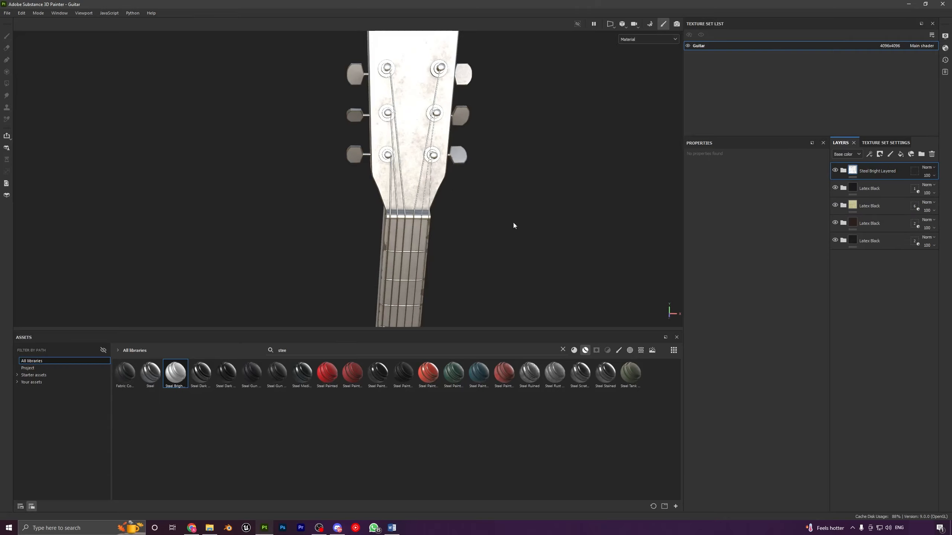
# Step: Switch to Blender and open the recent file Guitar.blend
pyautogui.click(228, 528)
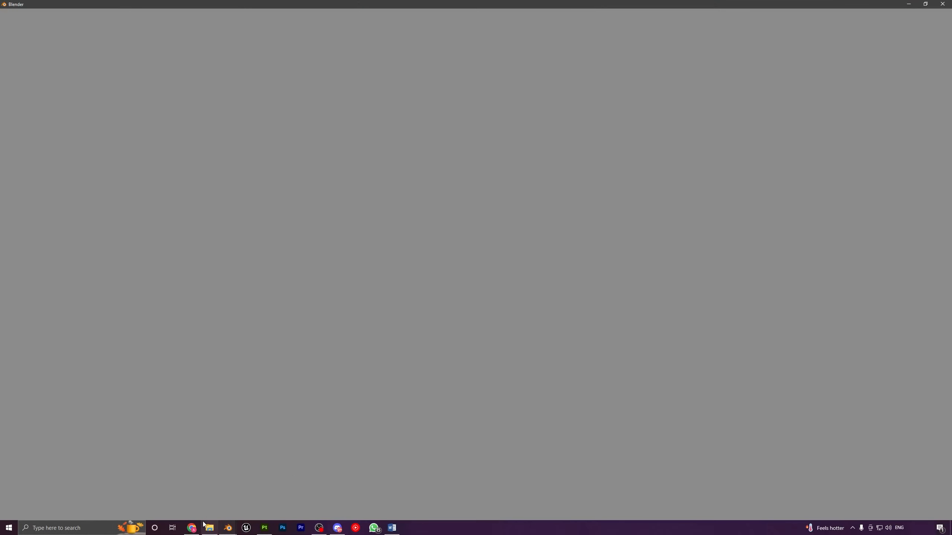
pyautogui.click(264, 528)
pyautogui.keyDown('alt'); pyautogui.moveTo(379, 300); pyautogui.dragTo(370, 214); pyautogui.keyUp('alt')
pyautogui.keyDown('alt'); pyautogui.moveTo(452, 124); pyautogui.dragTo(453, 203, button='middle'); pyautogui.keyUp('alt')
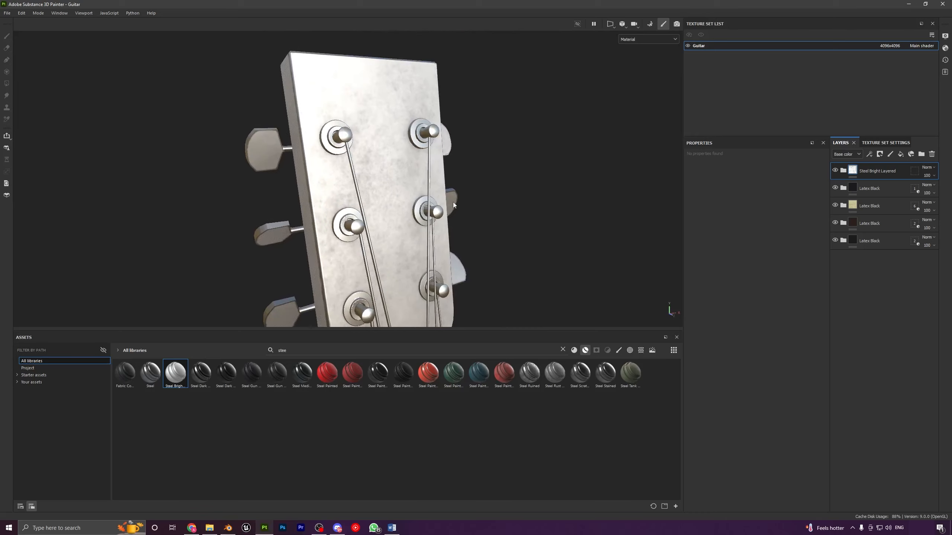
pyautogui.hotkey('alt', 'Tab')
pyautogui.click(503, 285)
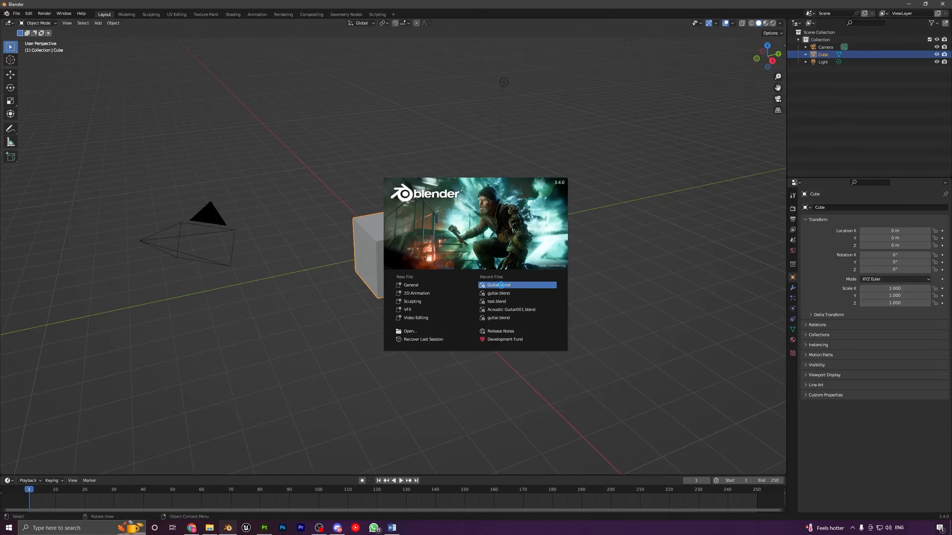
# Step: Isolate the headstock's string posts in local view and join them into one object
pyautogui.moveTo(440, 203); pyautogui.dragTo(433, 314, button='middle')
pyautogui.scroll(5, 349, 150)
pyautogui.click(335, 119)
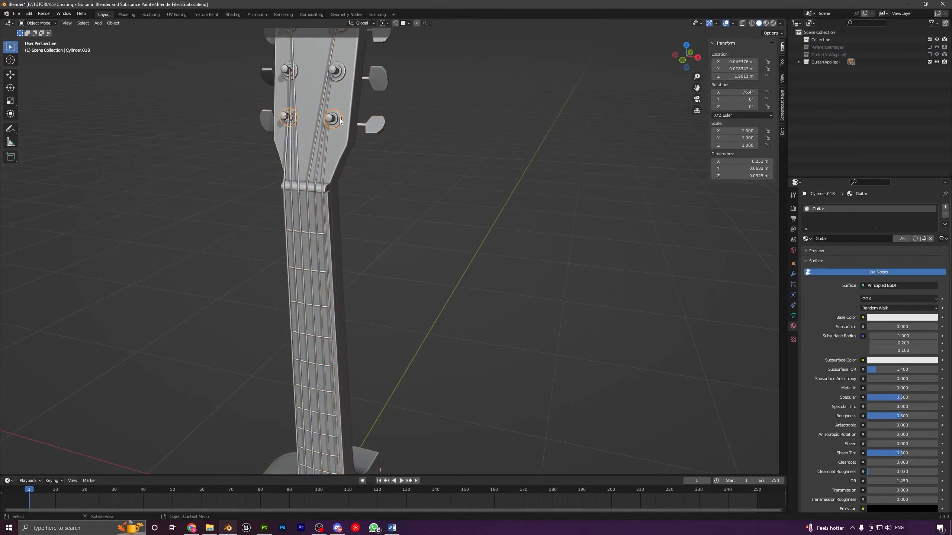
pyautogui.keyDown('shift'); pyautogui.moveTo(343, 77); pyautogui.dragTo(352, 154, button='middle'); pyautogui.keyUp('shift')
pyautogui.keyDown('shift'); pyautogui.click(347, 150); pyautogui.keyUp('shift')
pyautogui.keyDown('shift'); pyautogui.click(356, 105); pyautogui.keyUp('shift')
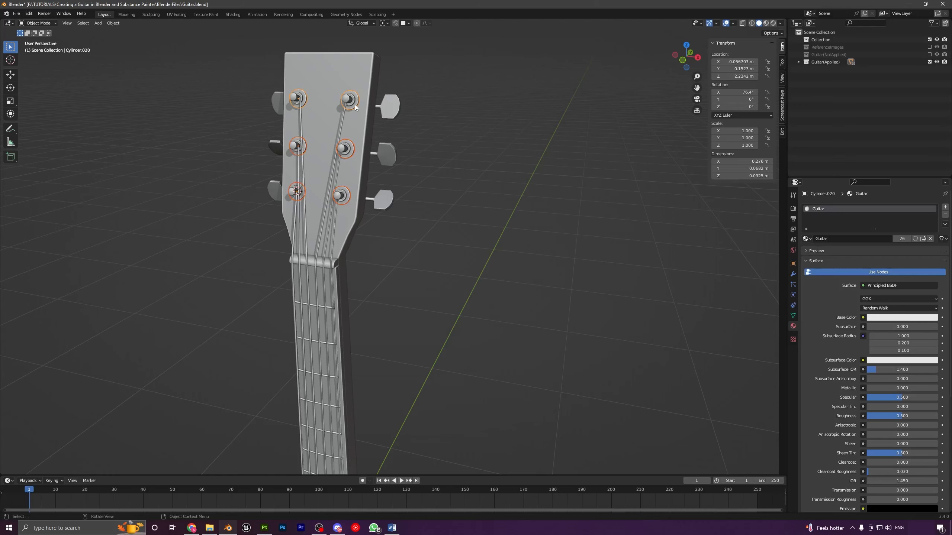
pyautogui.press('KP_Divide')
pyautogui.moveTo(412, 225); pyautogui.dragTo(446, 258, button='middle')
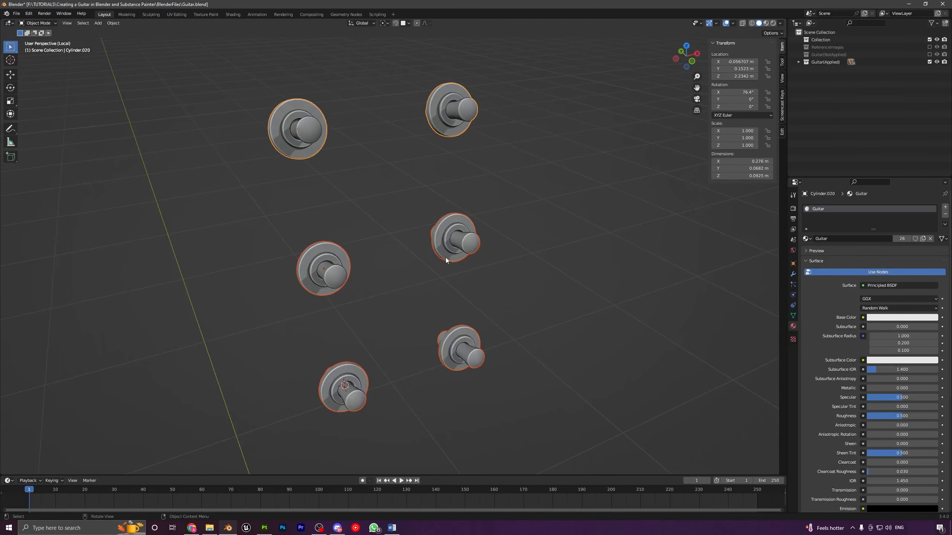
pyautogui.hotkey('ctrl', 'j')
# Step: Separate the six linked inner posts from their washers into a new object by selection
pyautogui.press('Tab')
pyautogui.hotkey('alt', 'a')
pyautogui.moveTo(362, 206); pyautogui.dragTo(382, 207, button='middle')
pyautogui.press('l')
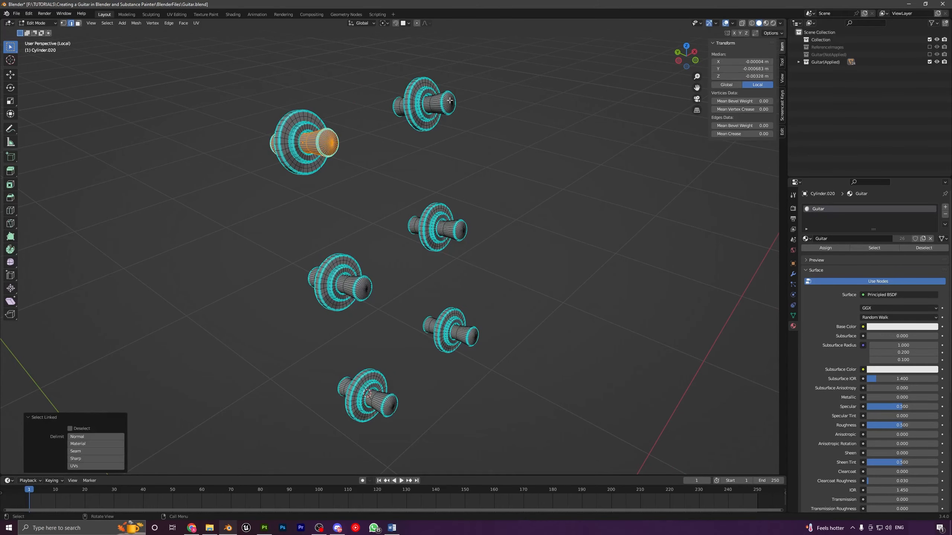
pyautogui.press('l')
pyautogui.press('l')
pyautogui.press('l')
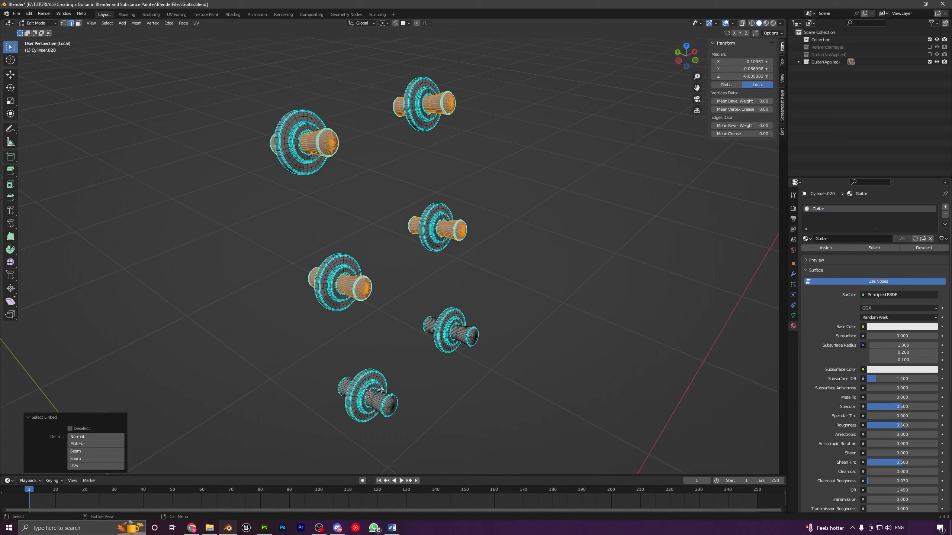
pyautogui.press('l')
pyautogui.press('l')
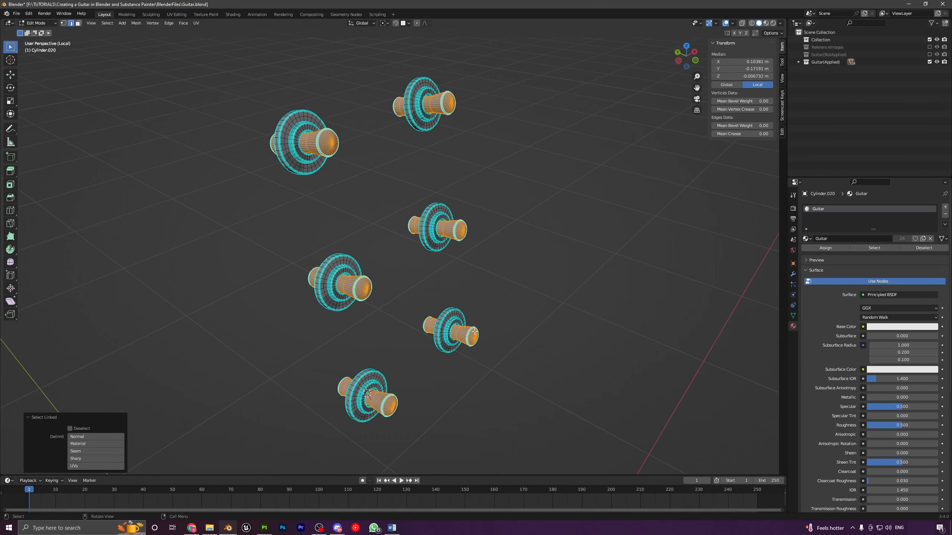
pyautogui.press('p')
pyautogui.click(506, 259)
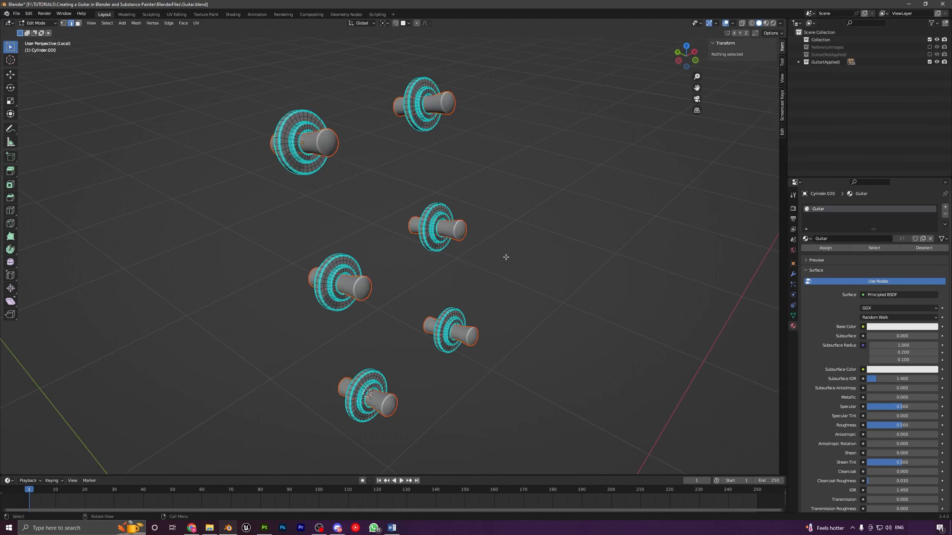
pyautogui.press('Tab')
# Step: Select the separated inner posts and leave local view to show the whole guitar
pyautogui.moveTo(504, 259); pyautogui.dragTo(443, 261, button='middle')
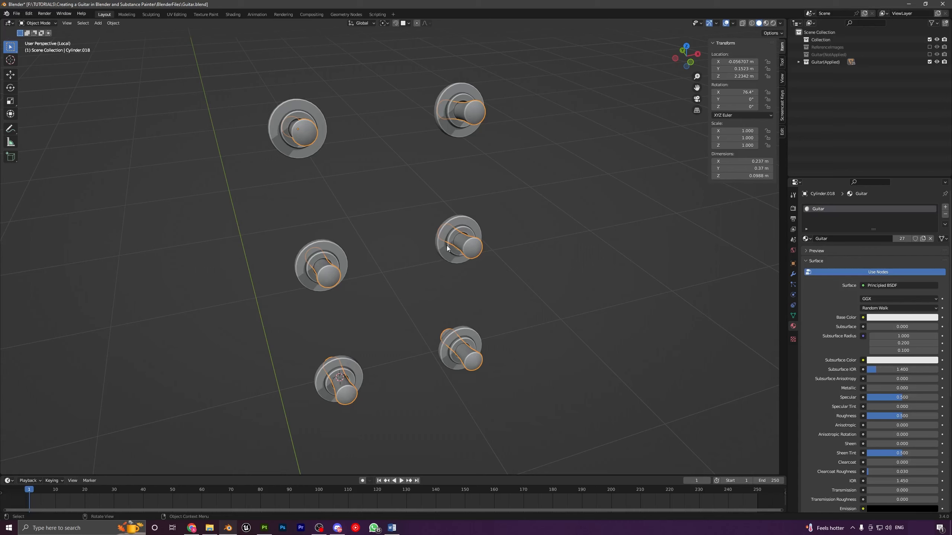
pyautogui.click(342, 255)
pyautogui.click(330, 277)
pyautogui.press('KP_Divide')
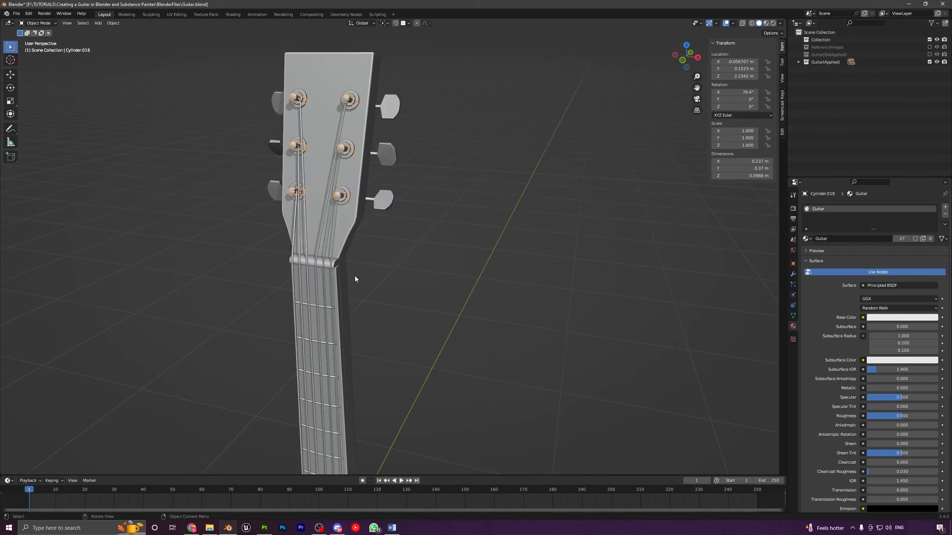
# Step: Set the transform pivot and scale the binding strips around the guitar body's edges along the Y axis in edit mode
pyautogui.keyDown('shift'); pyautogui.moveTo(443, 312); pyautogui.dragTo(443, 275, button='middle'); pyautogui.keyUp('shift')
pyautogui.press('a')
pyautogui.scroll(5, 382, 242)
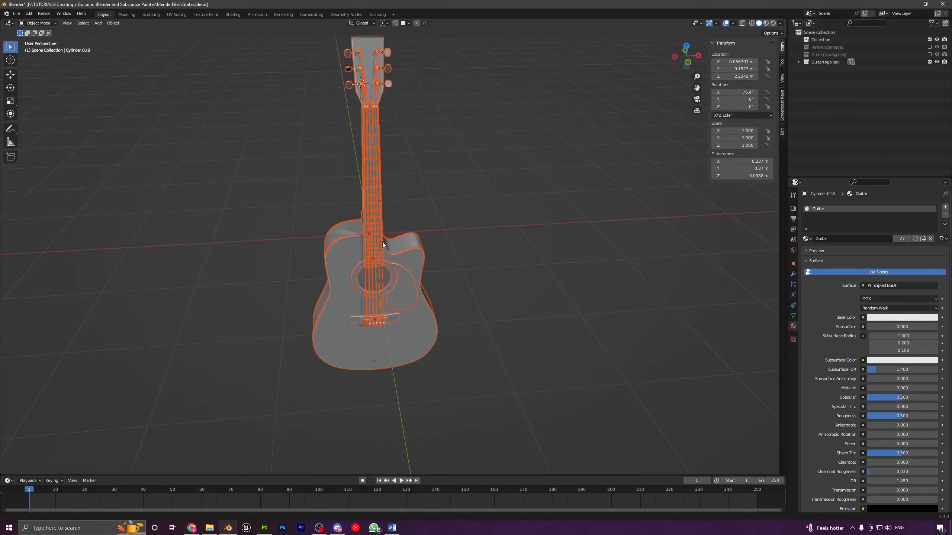
pyautogui.moveTo(326, 264); pyautogui.dragTo(295, 273, button='middle')
pyautogui.click(303, 255)
pyautogui.press('Tab')
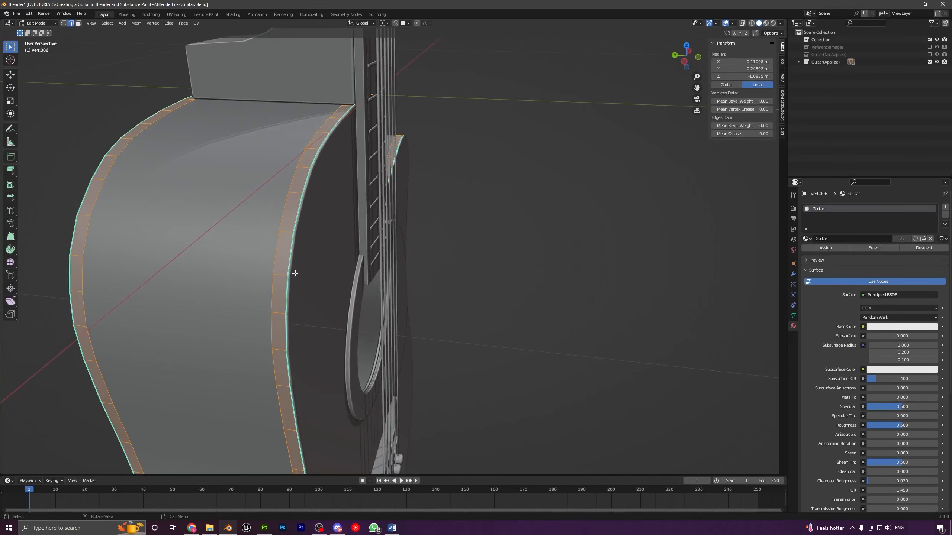
pyautogui.click(385, 27)
pyautogui.click(400, 46)
pyautogui.press('s')
pyautogui.press('x')
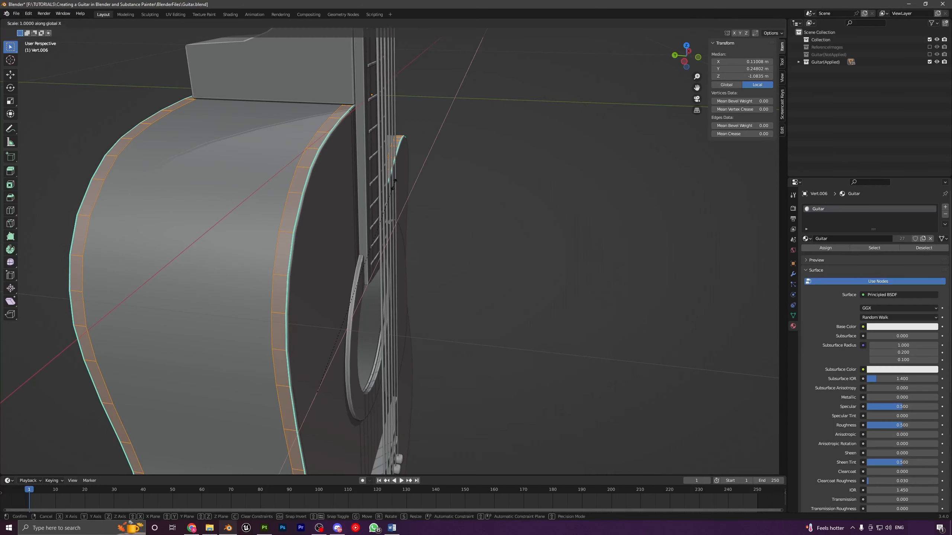
pyautogui.press('y')
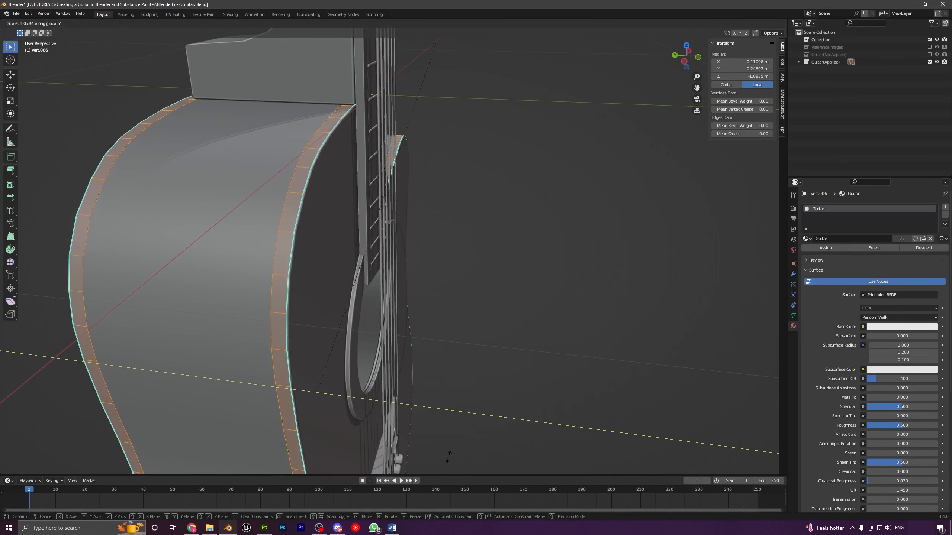
pyautogui.click(511, 352)
pyautogui.press('Tab')
pyautogui.moveTo(459, 403); pyautogui.dragTo(370, 336, button='middle')
pyautogui.click(352, 275)
pyautogui.scroll(2, 388, 336)
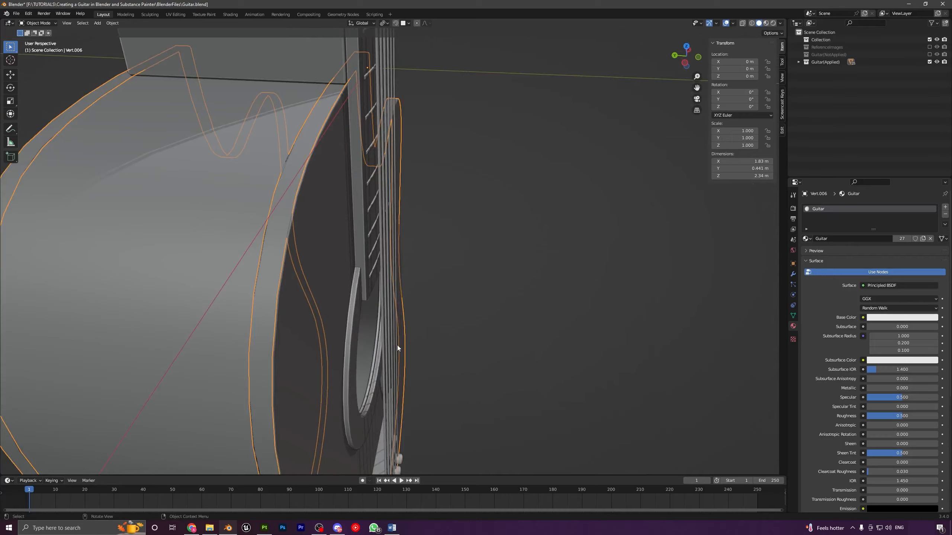
pyautogui.press('s')
pyautogui.rightClick(398, 345)
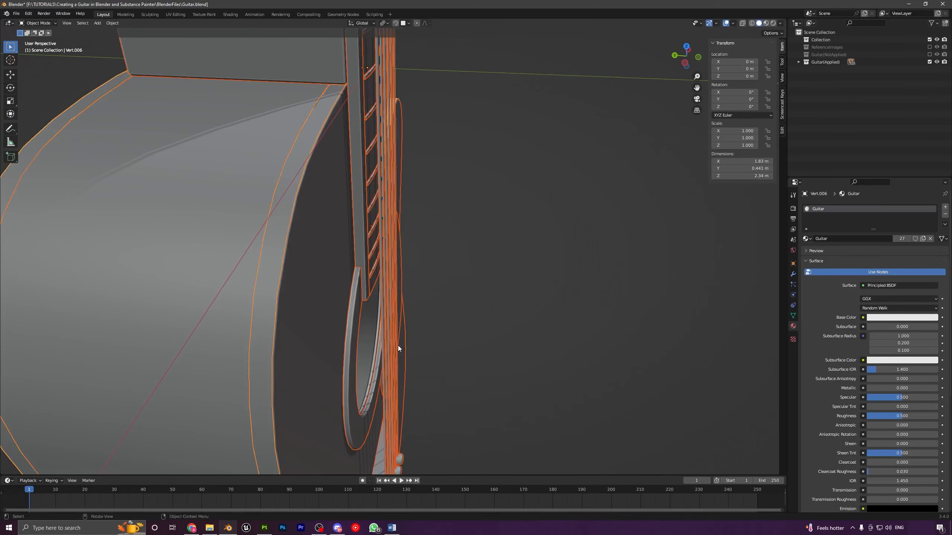
# Step: Save the Blender file and select all of the guitar's objects
pyautogui.scroll(-5, 394, 342)
pyautogui.moveTo(394, 342); pyautogui.dragTo(373, 338, button='middle')
pyautogui.hotkey('ctrl', 's')
pyautogui.scroll(-3, 374, 338)
pyautogui.press('a')
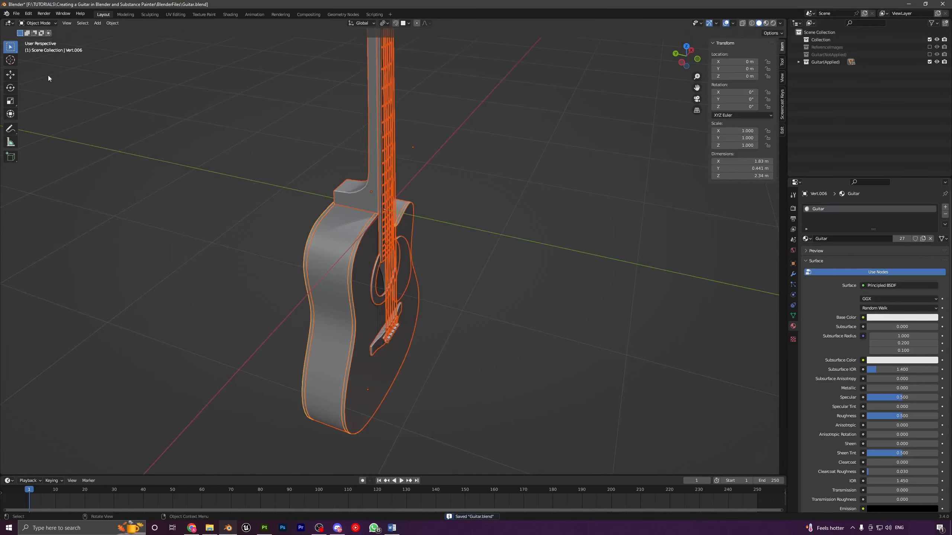
# Step: Export only the selected mesh objects as FBX, overwriting Guitar.fbx in the Exports folder
pyautogui.click(16, 13)
pyautogui.moveTo(31, 121)
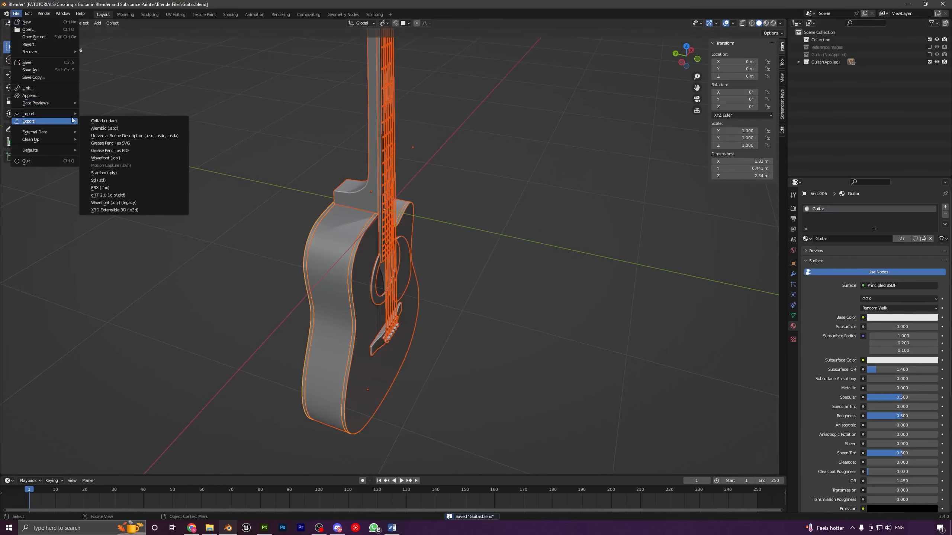
pyautogui.click(104, 187)
pyautogui.click(636, 226)
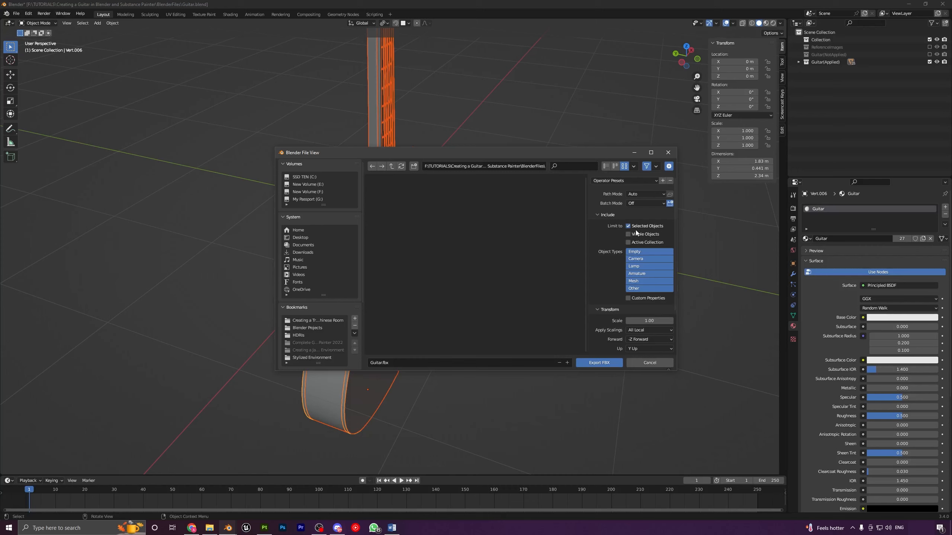
pyautogui.click(636, 282)
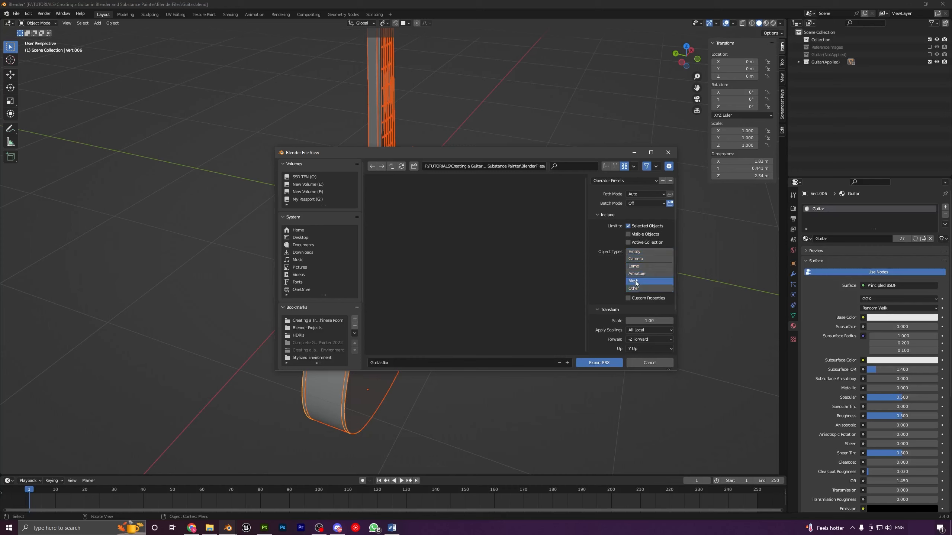
pyautogui.click(391, 166)
pyautogui.doubleClick(506, 202)
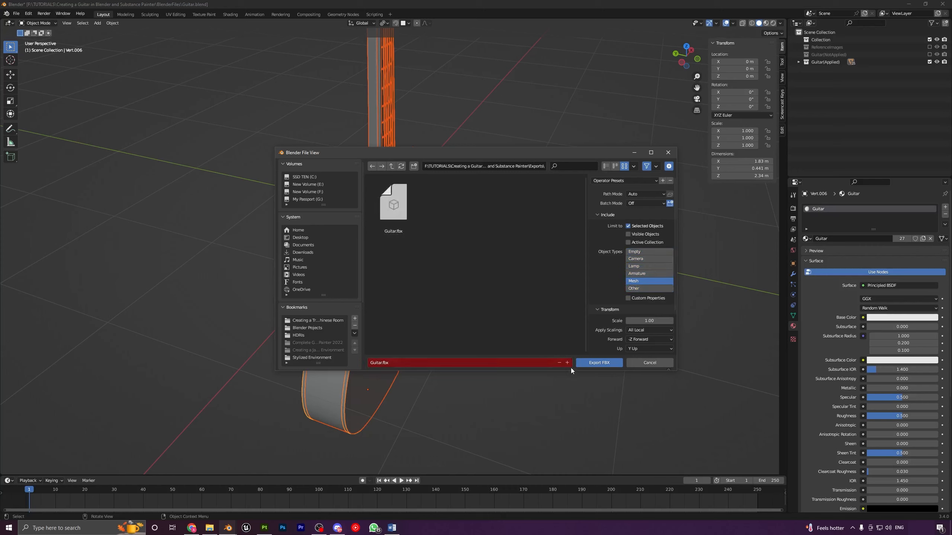
pyautogui.click(581, 362)
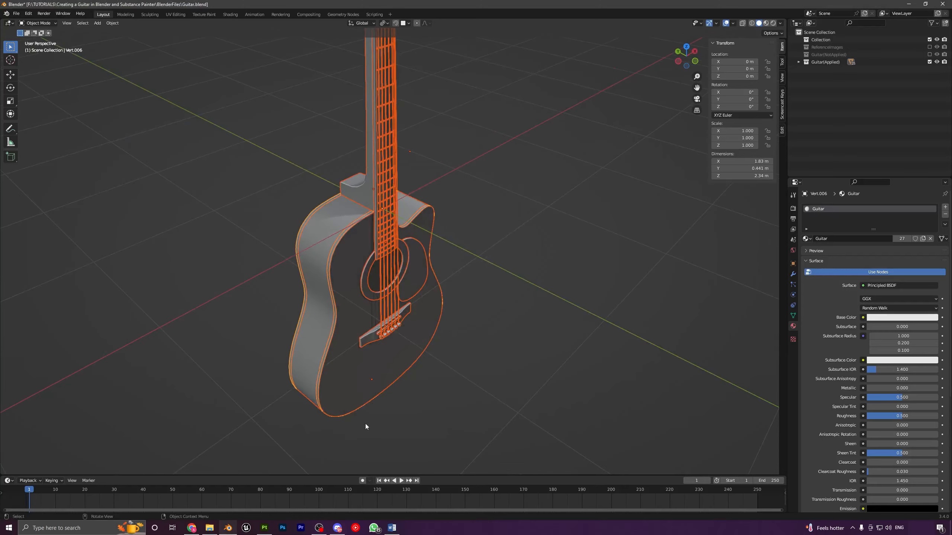
# Step: Switch to Substance 3D Painter and save the Guitar project
pyautogui.click(265, 528)
pyautogui.scroll(-5, 386, 285)
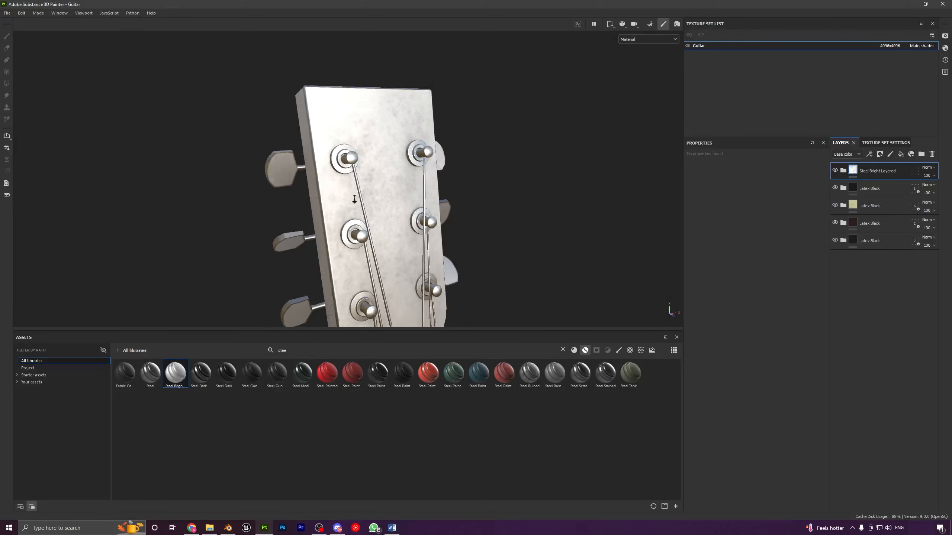
pyautogui.keyDown('alt'); pyautogui.moveTo(399, 296); pyautogui.dragTo(389, 249, button='middle'); pyautogui.keyUp('alt')
pyautogui.scroll(-2, 390, 249)
pyautogui.keyDown('alt'); pyautogui.moveTo(411, 237); pyautogui.dragTo(393, 246); pyautogui.keyUp('alt')
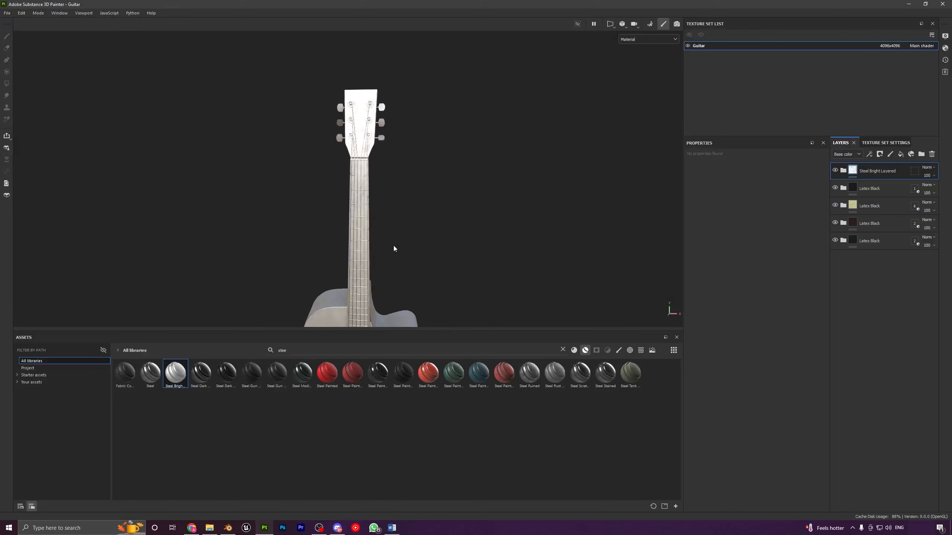
pyautogui.keyDown('alt'); pyautogui.moveTo(400, 247); pyautogui.dragTo(400, 195, button='middle'); pyautogui.keyUp('alt')
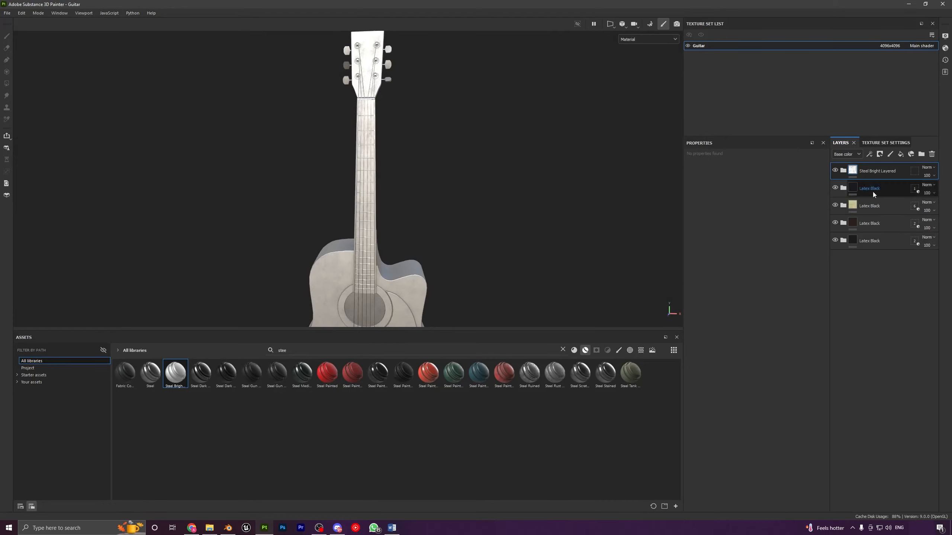
pyautogui.keyDown('alt'); pyautogui.moveTo(384, 202); pyautogui.dragTo(331, 215); pyautogui.keyUp('alt')
pyautogui.keyDown('alt'); pyautogui.moveTo(332, 215); pyautogui.dragTo(359, 234, button='middle'); pyautogui.keyUp('alt')
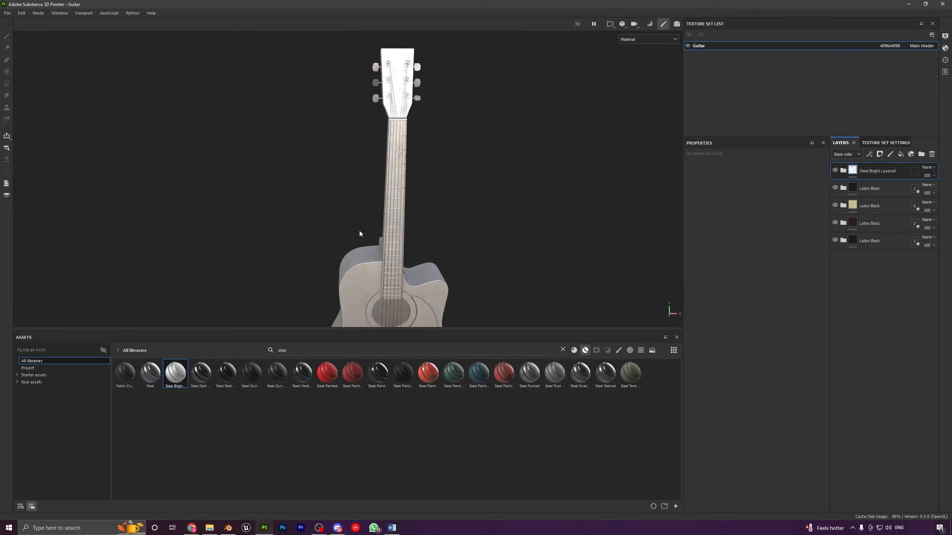
pyautogui.hotkey('ctrl', 's')
pyautogui.keyDown('alt'); pyautogui.moveTo(371, 159); pyautogui.dragTo(411, 182); pyautogui.keyUp('alt')
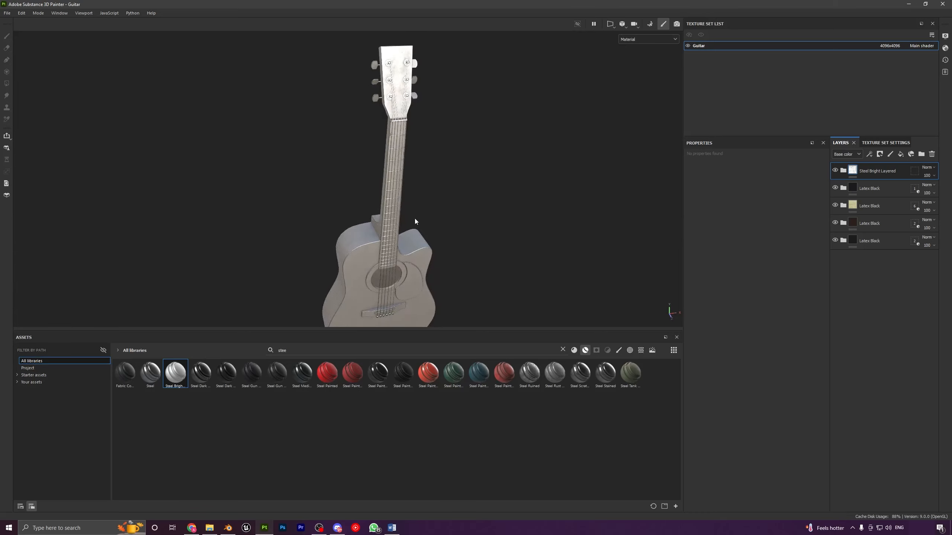
# Step: Reload the project's mesh from Guitar.fbx in the project configuration, keeping stroke positions preserved and auto-unwrap on
pyautogui.click(22, 13)
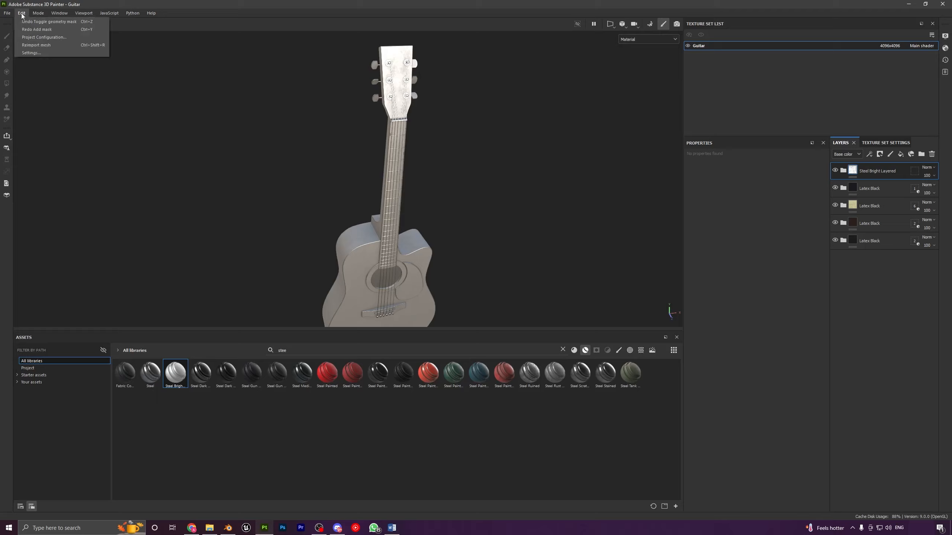
pyautogui.click(32, 37)
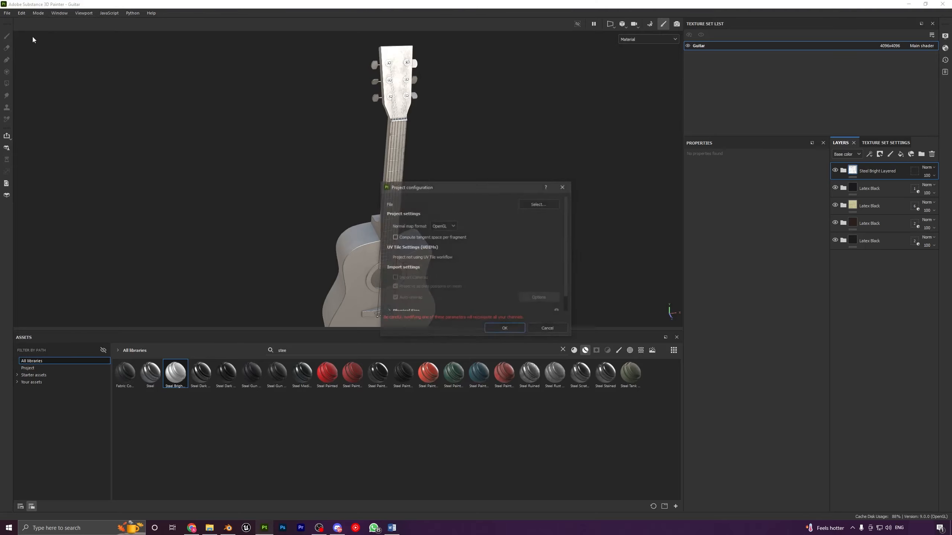
pyautogui.click(539, 204)
pyautogui.doubleClick(467, 246)
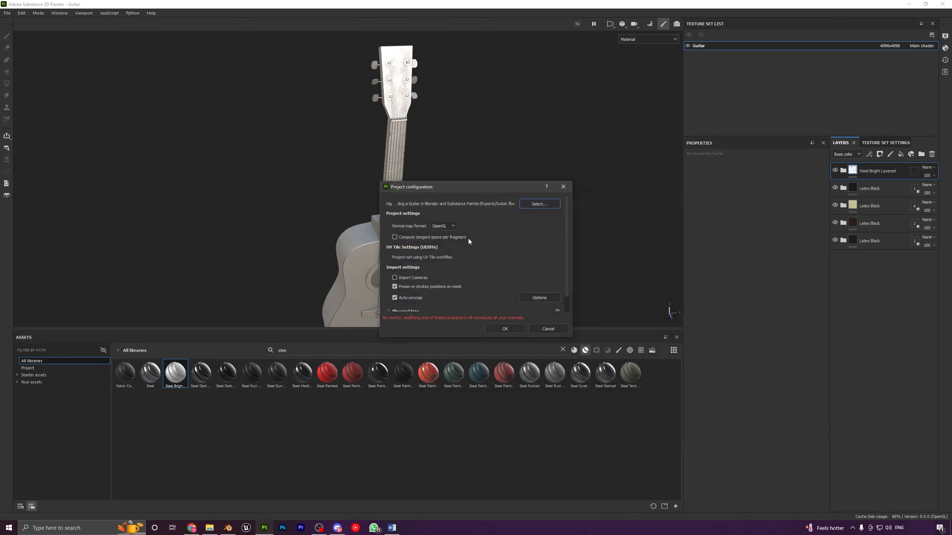
pyautogui.scroll(-1, 507, 238)
pyautogui.scroll(1, 473, 241)
pyautogui.scroll(-1, 434, 292)
pyautogui.scroll(1, 448, 286)
pyautogui.click(505, 329)
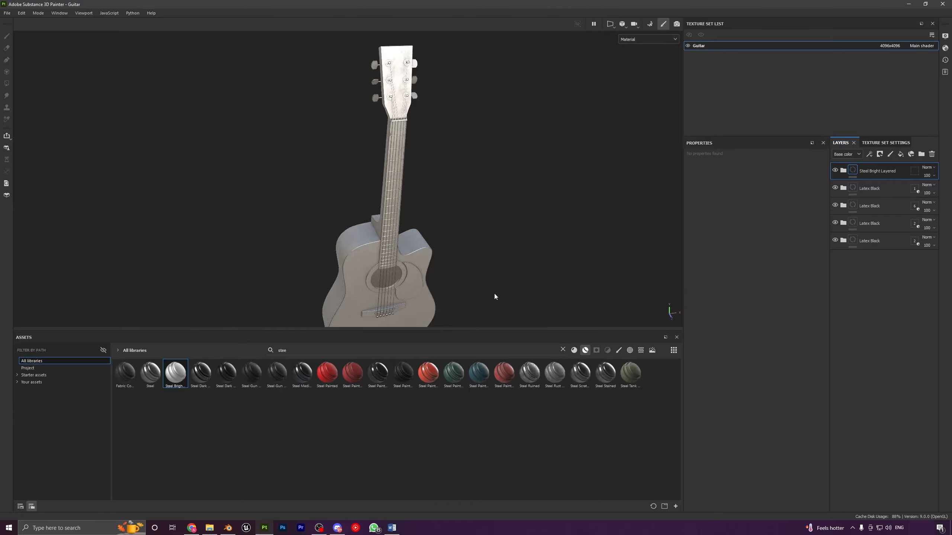
# Step: Examine the headstock and neck of the reloaded guitar mesh from several angles
pyautogui.keyDown('alt'); pyautogui.moveTo(488, 271); pyautogui.dragTo(421, 260); pyautogui.keyUp('alt')
pyautogui.keyDown('alt'); pyautogui.moveTo(393, 188); pyautogui.dragTo(382, 262, button='middle'); pyautogui.keyUp('alt')
pyautogui.keyDown('alt'); pyautogui.moveTo(382, 172); pyautogui.dragTo(367, 286, button='right'); pyautogui.keyUp('alt')
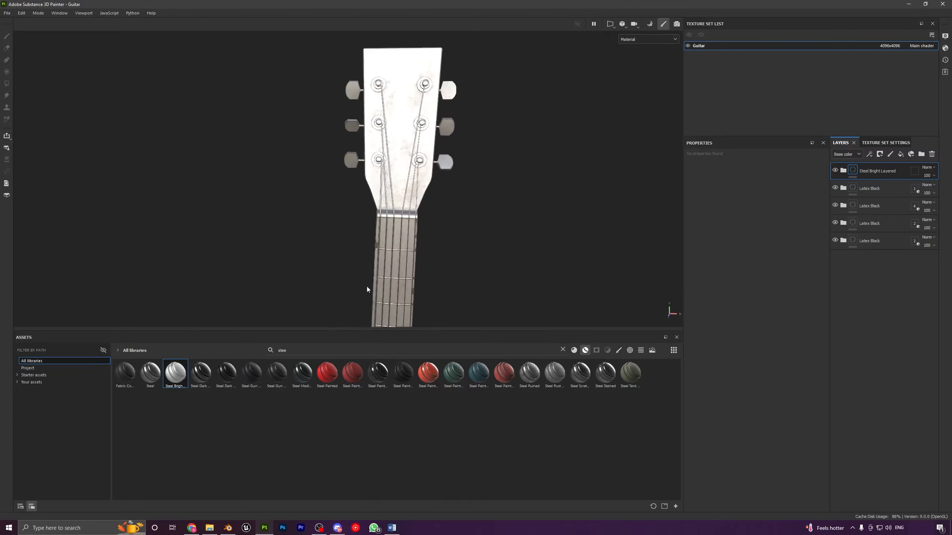
pyautogui.keyDown('alt'); pyautogui.moveTo(367, 286); pyautogui.dragTo(589, 226); pyautogui.keyUp('alt')
pyautogui.keyDown('alt'); pyautogui.moveTo(395, 267); pyautogui.dragTo(397, 167, button='right'); pyautogui.keyUp('alt')
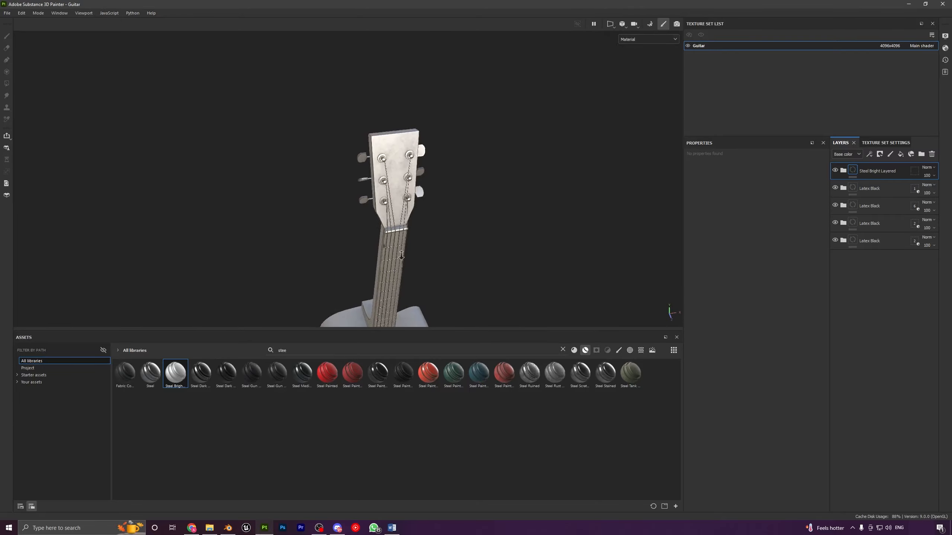
pyautogui.keyDown('alt'); pyautogui.moveTo(401, 262); pyautogui.dragTo(402, 185, button='middle'); pyautogui.keyUp('alt')
pyautogui.keyDown('alt'); pyautogui.moveTo(402, 184); pyautogui.dragTo(397, 136); pyautogui.keyUp('alt')
pyautogui.scroll(5, 398, 137)
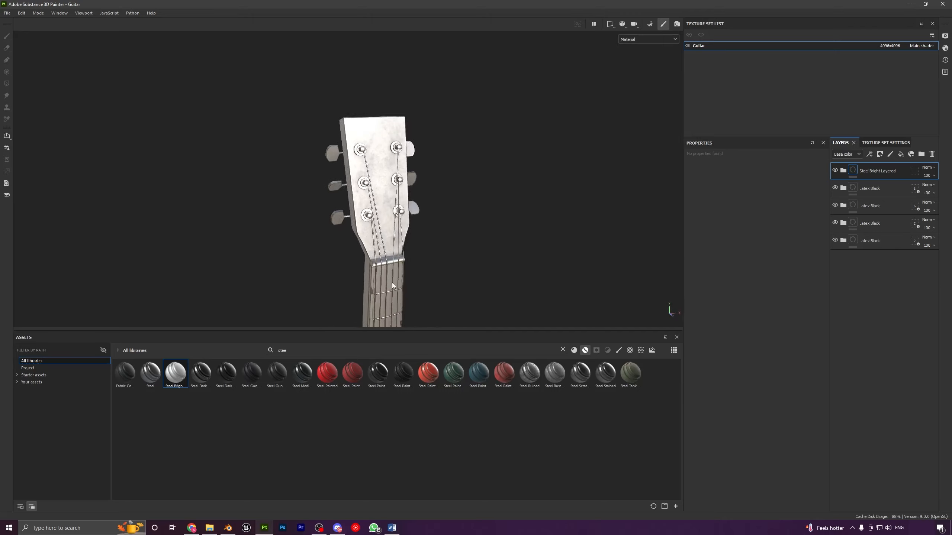
# Step: Exclude all meshes from the Steel Bright Layered layer's geometry mask
pyautogui.rightClick(914, 169)
pyautogui.click(827, 209)
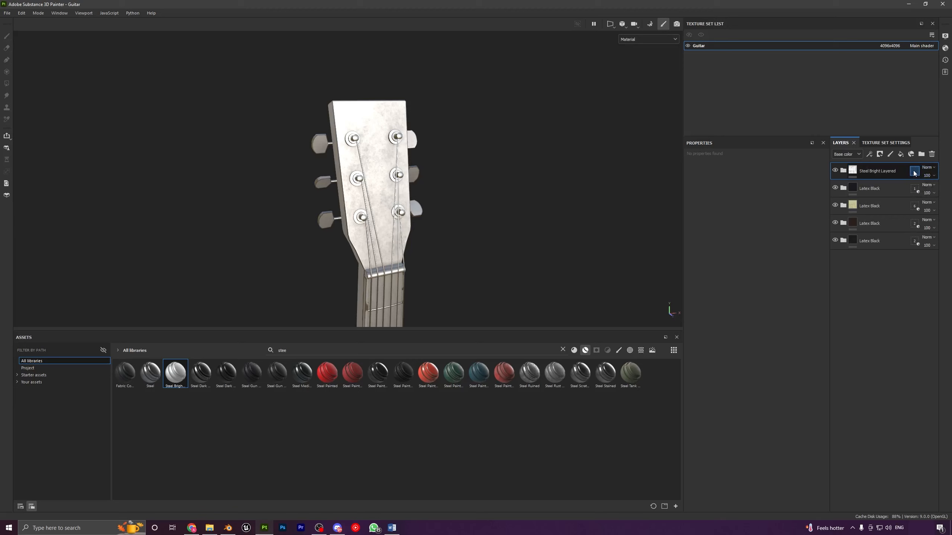
pyautogui.click(914, 172)
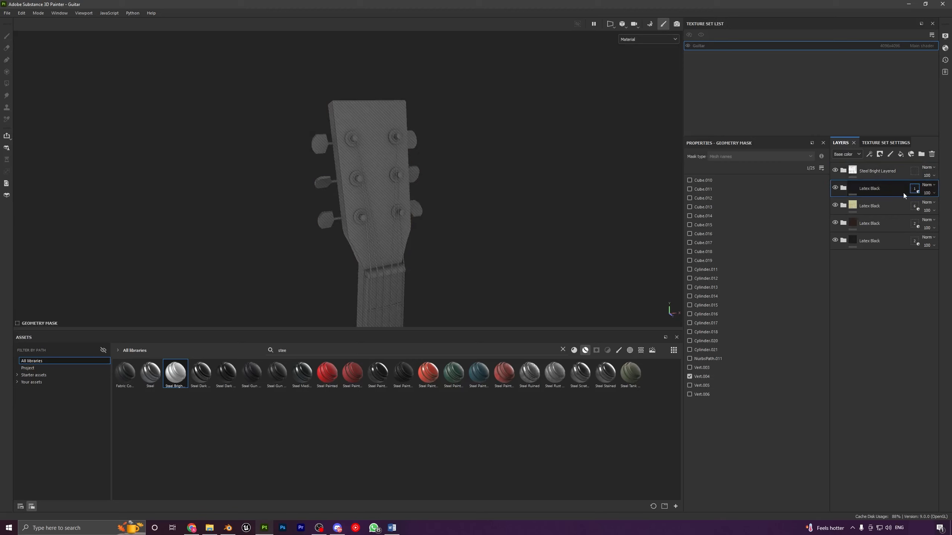
pyautogui.rightClick(914, 172)
pyautogui.click(894, 205)
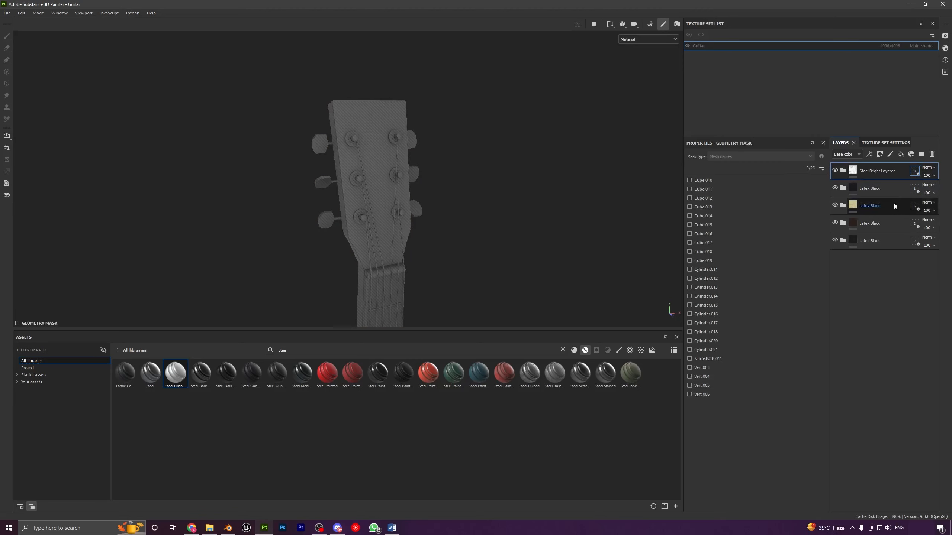
# Step: Include the string posts, the strings and the lower two right-side tuning keys in the Steel Bright Layered geometry mask
pyautogui.click(396, 184)
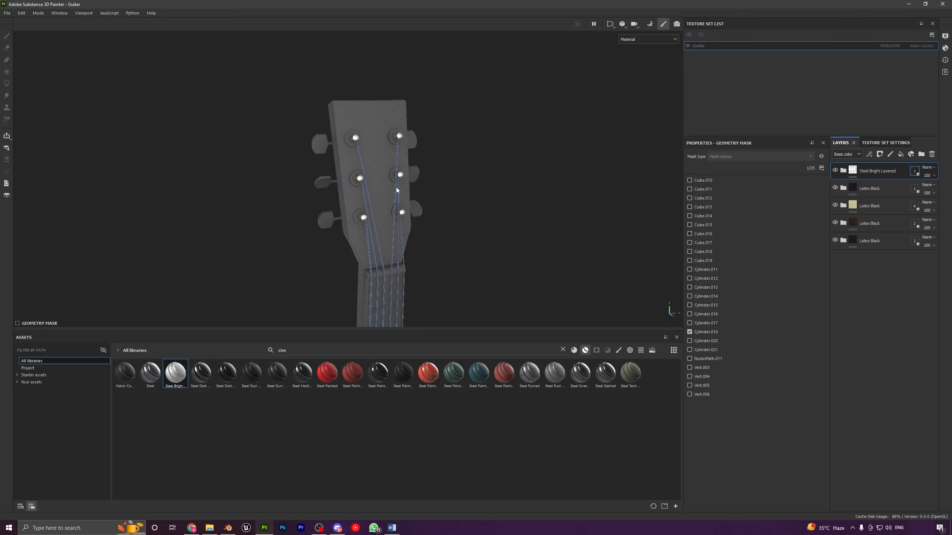
pyautogui.click(416, 209)
pyautogui.click(414, 173)
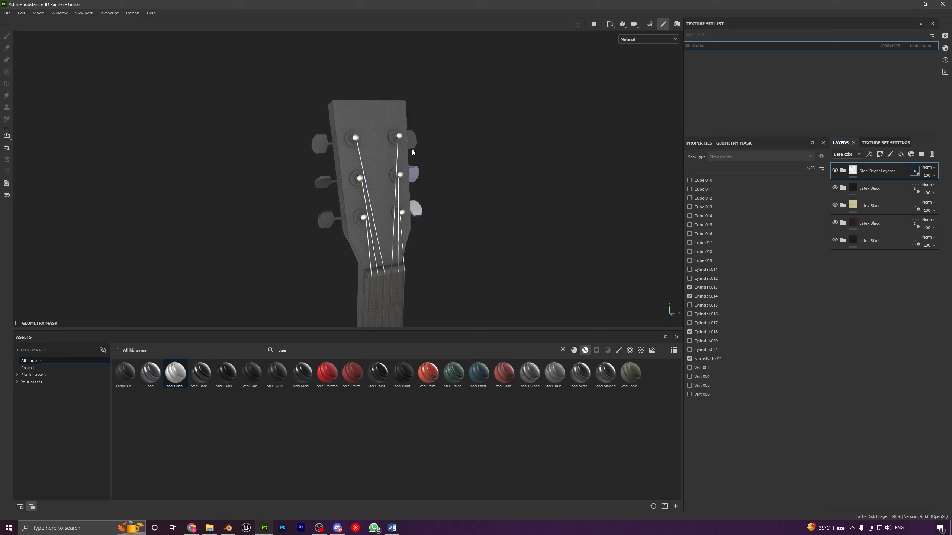
# Step: Include the remaining tuning keys and their mounting blocks behind the headstock in the steel layer's geometry mask
pyautogui.keyDown('alt'); pyautogui.moveTo(341, 190); pyautogui.dragTo(421, 179); pyautogui.keyUp('alt')
pyautogui.click(422, 142)
pyautogui.click(398, 143)
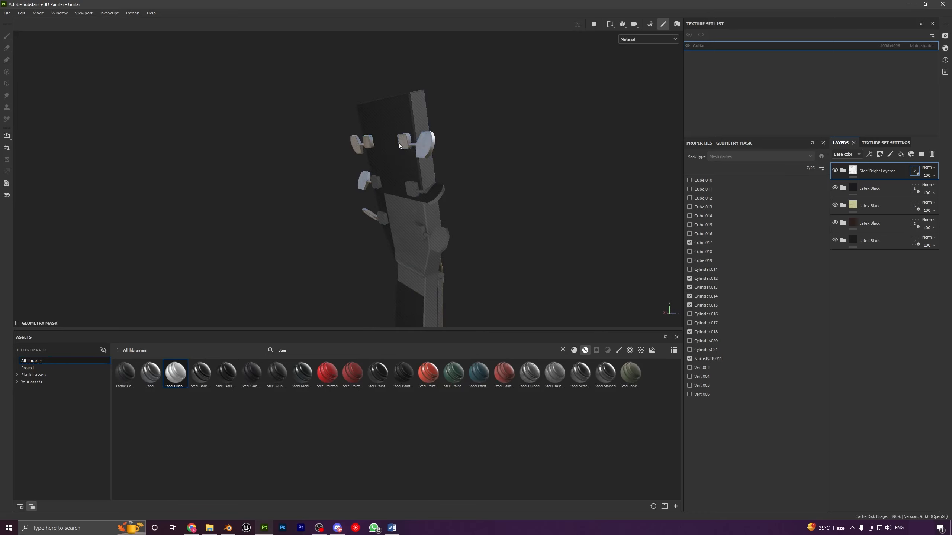
pyautogui.click(374, 172)
pyautogui.click(416, 189)
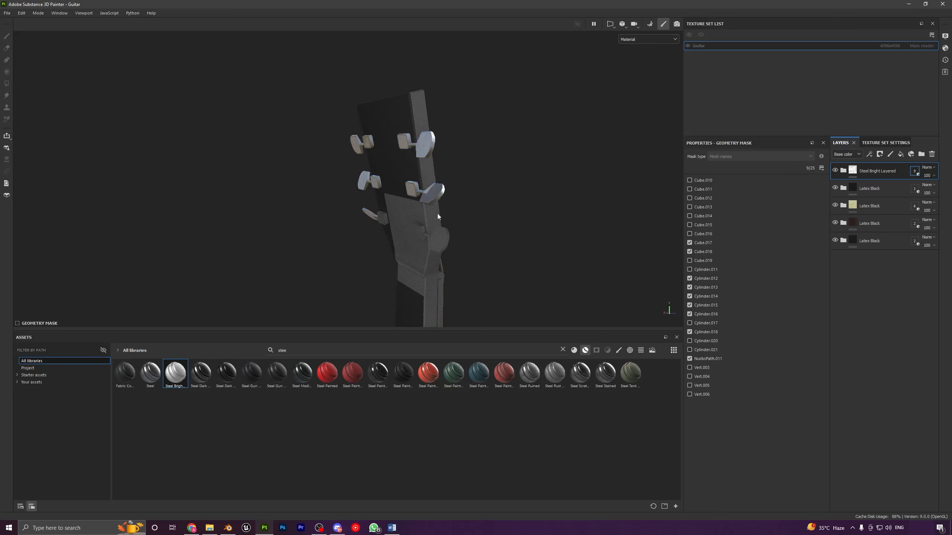
pyautogui.click(429, 236)
pyautogui.keyDown('alt'); pyautogui.moveTo(429, 236); pyautogui.dragTo(439, 258); pyautogui.keyUp('alt')
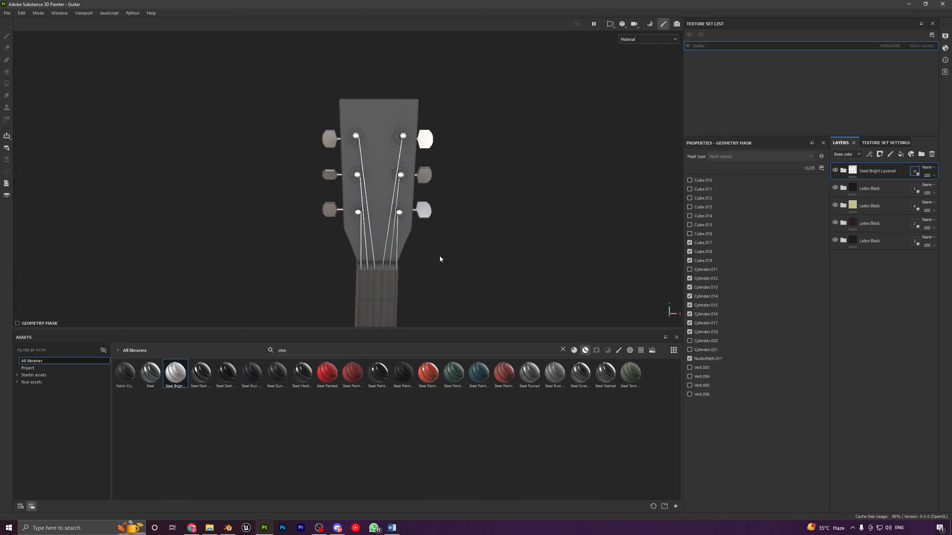
pyautogui.click(388, 268)
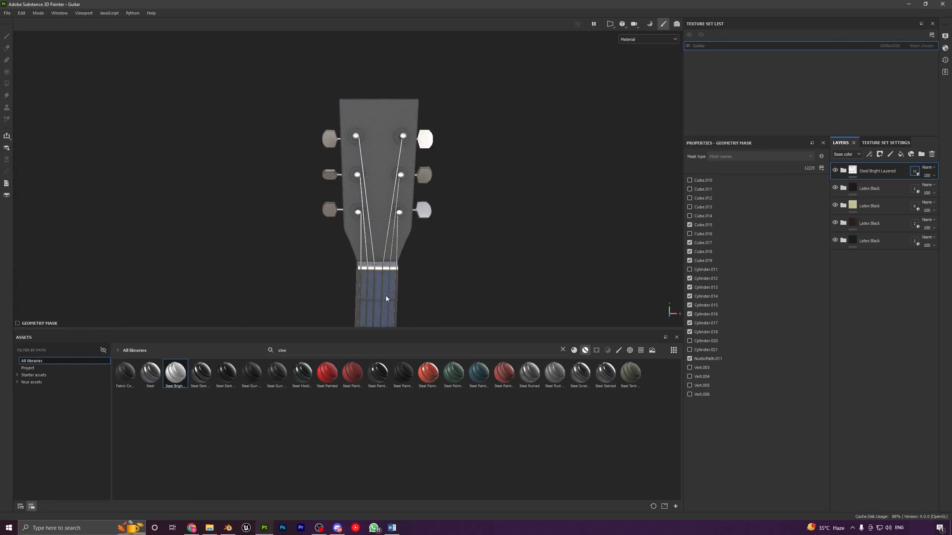
pyautogui.click(387, 301)
pyautogui.keyDown('alt'); pyautogui.moveTo(432, 277); pyautogui.dragTo(462, 213, button='middle'); pyautogui.keyUp('alt')
pyautogui.hotkey('ctrl', 'z')
pyautogui.hotkey('ctrl', 'z')
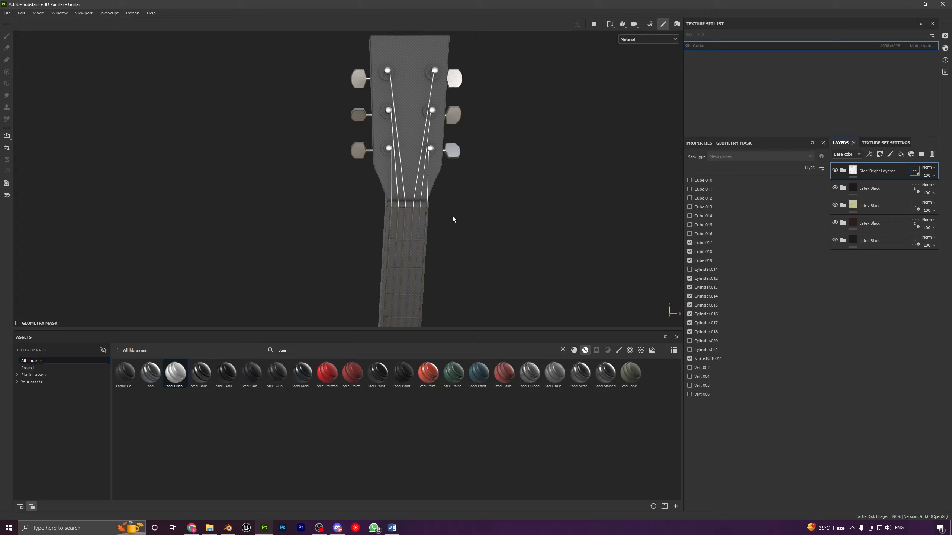
# Step: Include the fretboard's metal frets in the Steel Bright Layered geometry mask
pyautogui.click(414, 240)
pyautogui.moveTo(413, 240)
pyautogui.keyDown('alt'); pyautogui.mouseDown()
pyautogui.moveTo(475, 122)
pyautogui.moveTo(400, 238)
pyautogui.moveTo(427, 240)
pyautogui.mouseUp(); pyautogui.keyUp('alt')
pyautogui.keyDown('alt'); pyautogui.moveTo(426, 241); pyautogui.dragTo(437, 135, button='middle'); pyautogui.keyUp('alt')
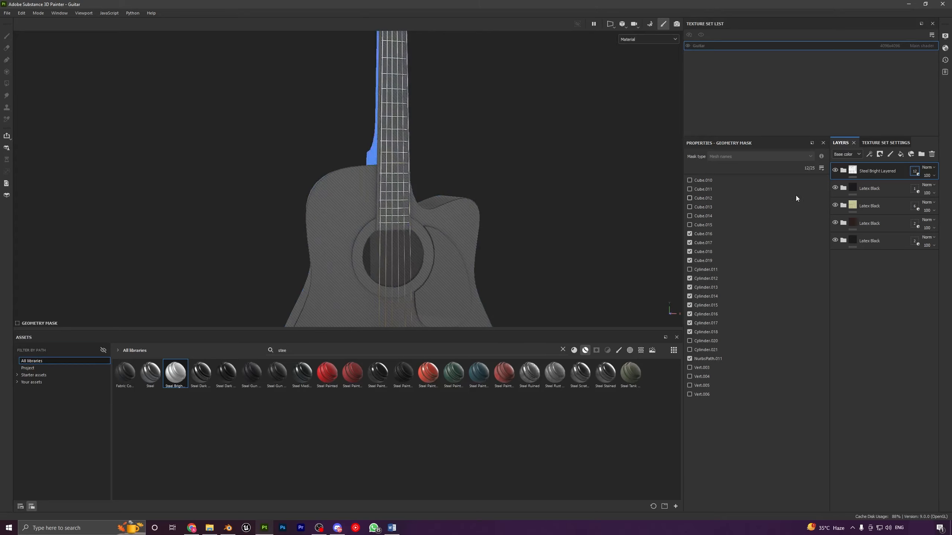
# Step: Include the round washers beneath the headstock's string posts in the cream-coloured Latex Black layer's geometry mask
pyautogui.click(852, 170)
pyautogui.keyDown('alt'); pyautogui.moveTo(460, 202); pyautogui.dragTo(487, 218); pyautogui.keyUp('alt')
pyautogui.keyDown('alt'); pyautogui.moveTo(446, 85); pyautogui.dragTo(435, 138, button='middle'); pyautogui.keyUp('alt')
pyautogui.keyDown('alt'); pyautogui.moveTo(436, 139); pyautogui.dragTo(382, 156); pyautogui.keyUp('alt')
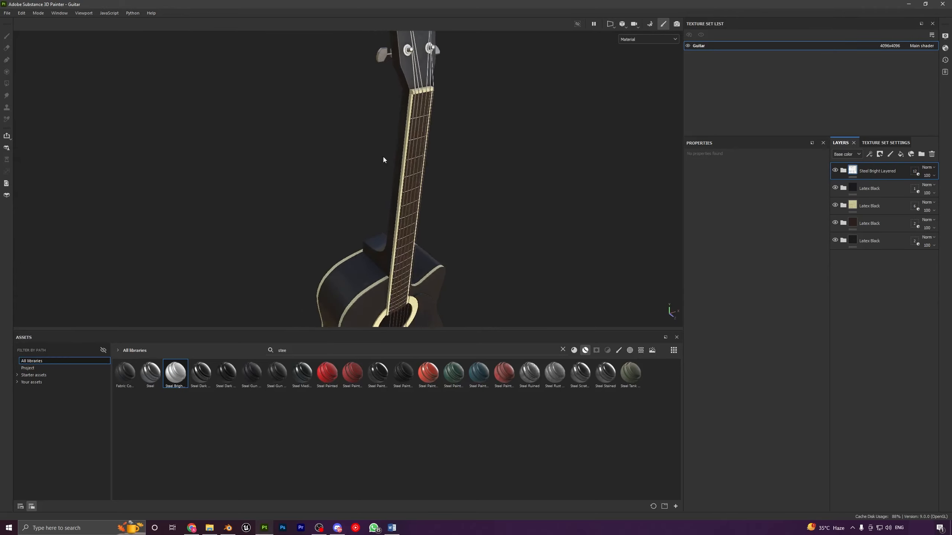
pyautogui.keyDown('alt'); pyautogui.moveTo(393, 76); pyautogui.dragTo(414, 180, button='middle'); pyautogui.keyUp('alt')
pyautogui.keyDown('alt'); pyautogui.moveTo(414, 180); pyautogui.dragTo(419, 225, button='right'); pyautogui.keyUp('alt')
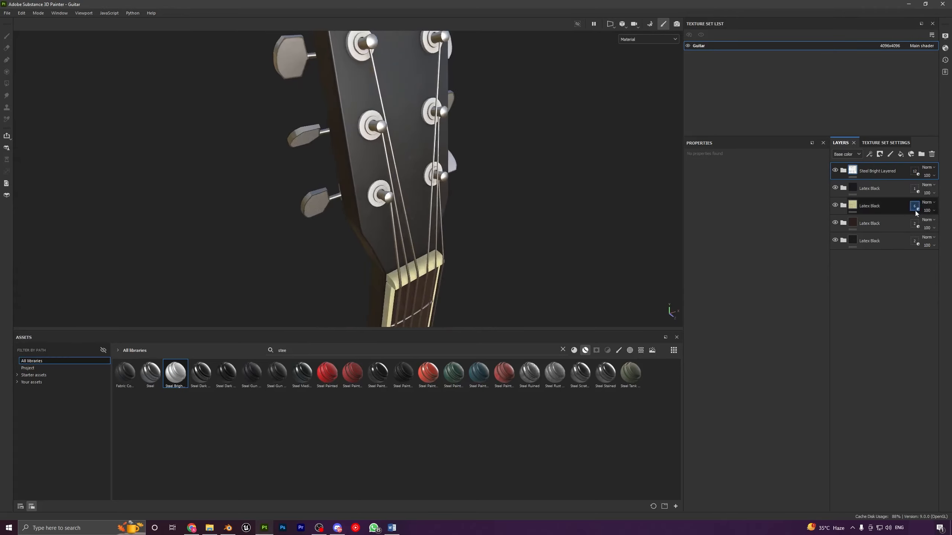
pyautogui.click(377, 190)
pyautogui.click(854, 205)
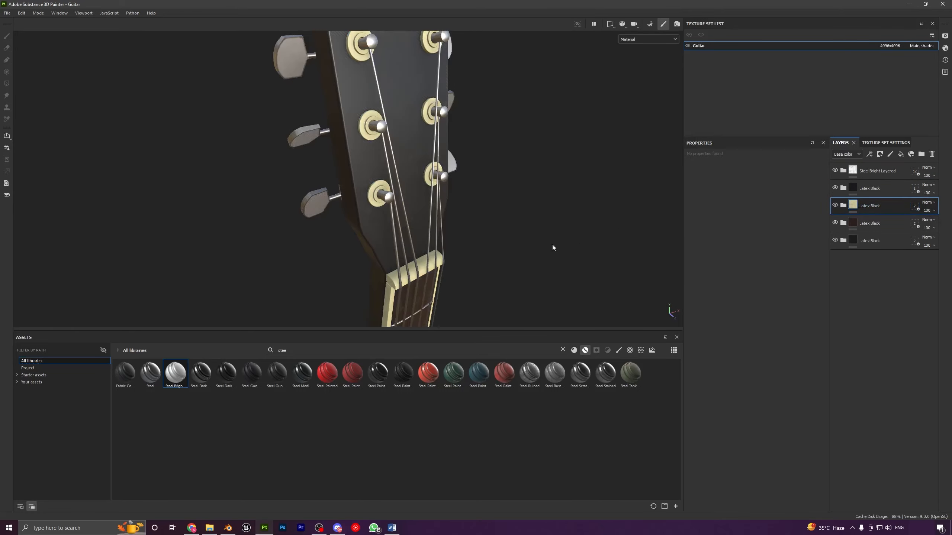
# Step: Include the strap button at the base of the guitar body in the cream-coloured Latex Black layer's geometry mask
pyautogui.scroll(-3, 554, 248)
pyautogui.keyDown('alt'); pyautogui.moveTo(540, 240); pyautogui.dragTo(346, 202); pyautogui.keyUp('alt')
pyautogui.keyDown('alt'); pyautogui.moveTo(468, 180); pyautogui.dragTo(345, 161); pyautogui.keyUp('alt')
pyautogui.keyDown('alt'); pyautogui.moveTo(370, 300); pyautogui.dragTo(364, 206, button='middle'); pyautogui.keyUp('alt')
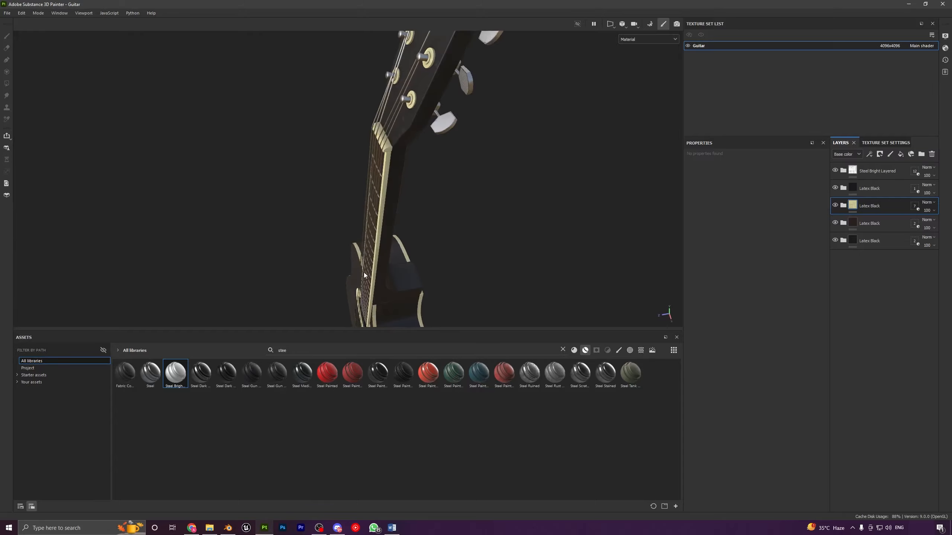
pyautogui.keyDown('alt'); pyautogui.moveTo(286, 88); pyautogui.dragTo(299, 242, button='right'); pyautogui.keyUp('alt')
pyautogui.keyDown('alt'); pyautogui.moveTo(299, 242); pyautogui.dragTo(442, 234); pyautogui.keyUp('alt')
pyautogui.keyDown('alt'); pyautogui.moveTo(431, 314); pyautogui.dragTo(426, 213, button='middle'); pyautogui.keyUp('alt')
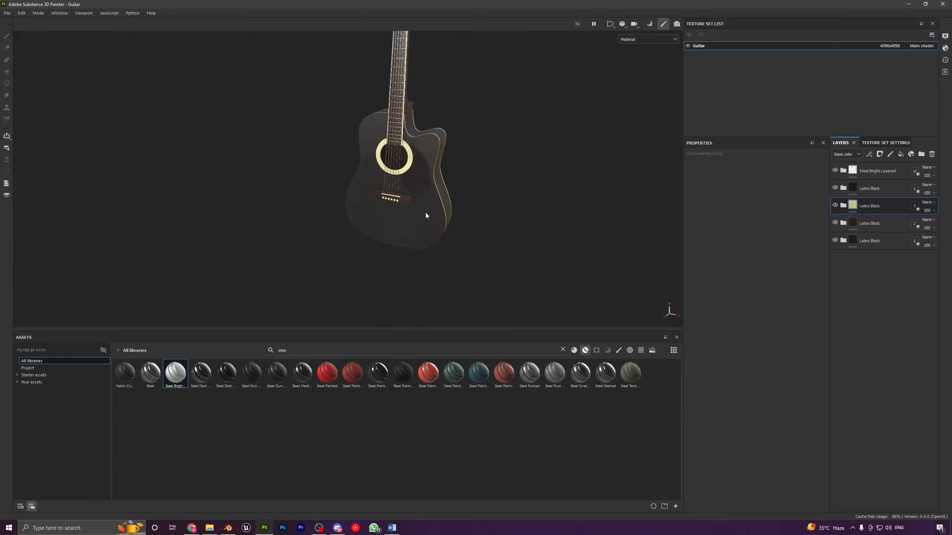
pyautogui.keyDown('alt'); pyautogui.moveTo(425, 213); pyautogui.dragTo(408, 157); pyautogui.keyUp('alt')
pyautogui.keyDown('alt'); pyautogui.moveTo(388, 319); pyautogui.dragTo(384, 262, button='right'); pyautogui.keyUp('alt')
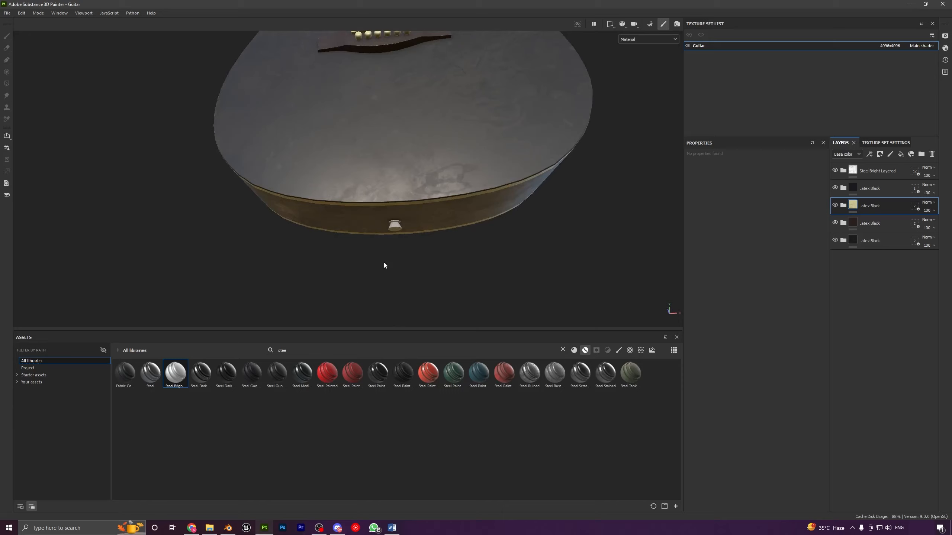
pyautogui.click(914, 206)
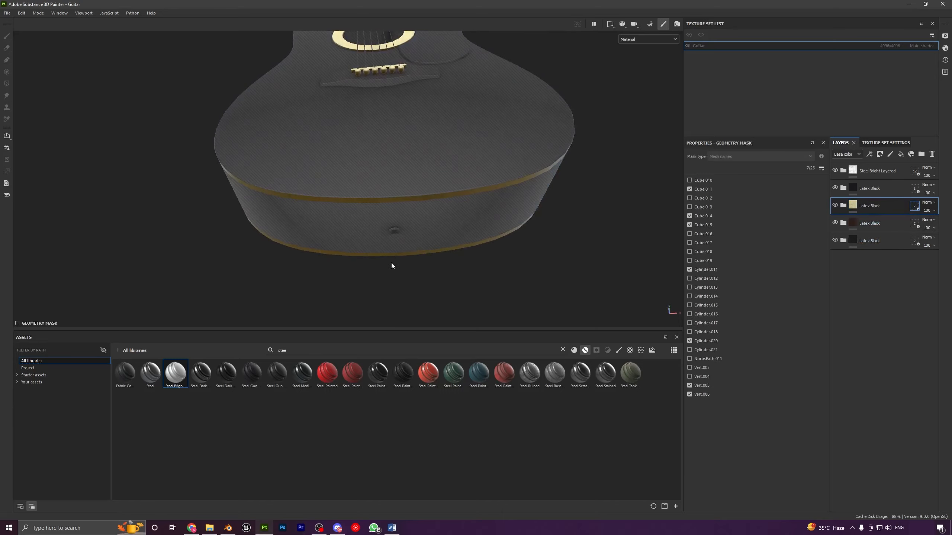
pyautogui.click(393, 235)
pyautogui.click(828, 210)
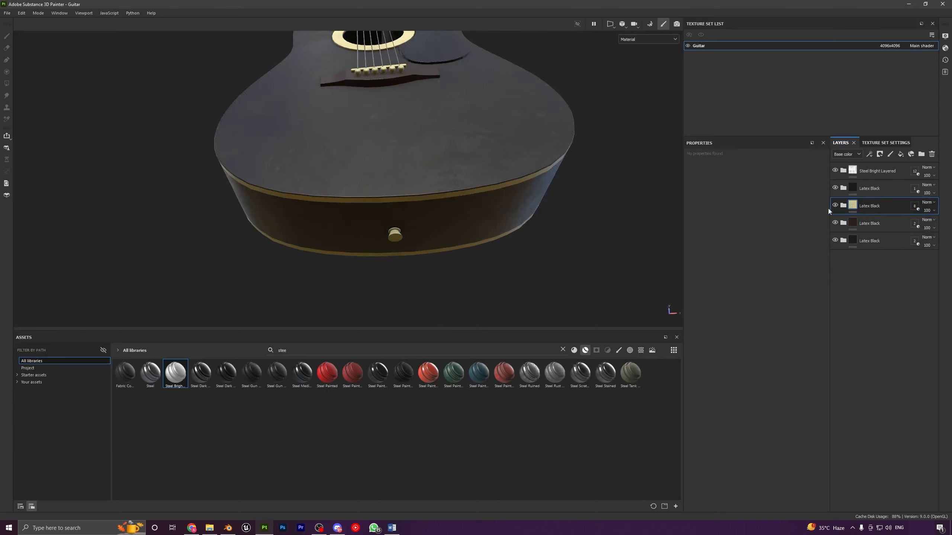
# Step: Save the guitar project
pyautogui.keyDown('alt'); pyautogui.moveTo(411, 158); pyautogui.dragTo(411, 285, button='right'); pyautogui.keyUp('alt')
pyautogui.keyDown('alt'); pyautogui.moveTo(374, 166); pyautogui.dragTo(442, 209); pyautogui.keyUp('alt')
pyautogui.keyDown('alt'); pyautogui.moveTo(442, 209); pyautogui.dragTo(436, 296, button='middle'); pyautogui.keyUp('alt')
pyautogui.keyDown('alt'); pyautogui.moveTo(413, 195); pyautogui.dragTo(409, 225, button='right'); pyautogui.keyUp('alt')
pyautogui.keyDown('alt'); pyautogui.moveTo(409, 224); pyautogui.dragTo(478, 235); pyautogui.keyUp('alt')
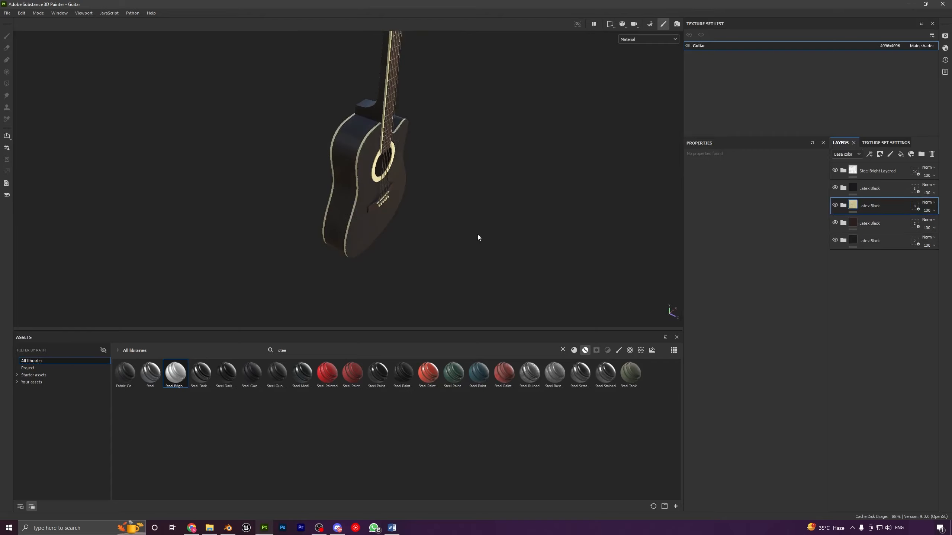
pyautogui.hotkey('ctrl', 's')
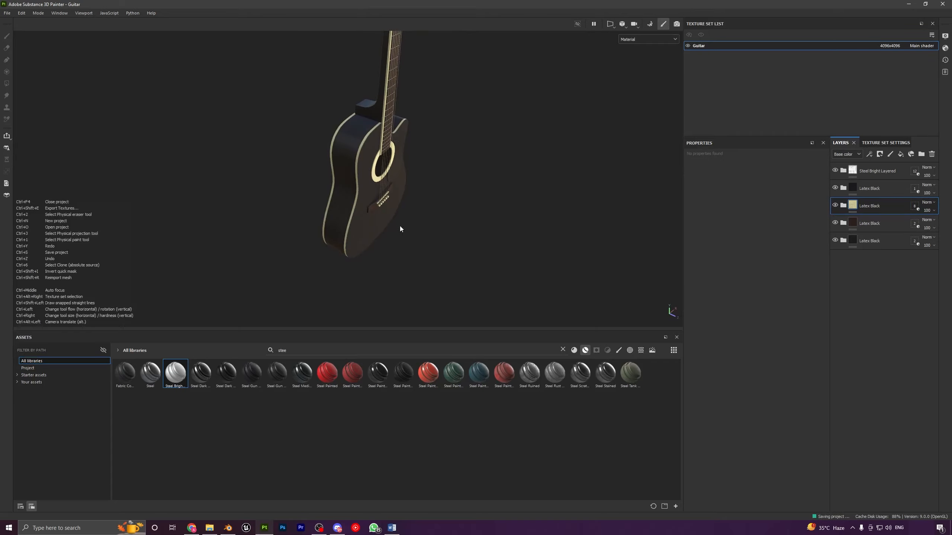
# Step: Examine the materials on the whole guitar from the front and at an angle
pyautogui.keyDown('alt'); pyautogui.moveTo(400, 226); pyautogui.dragTo(302, 207); pyautogui.keyUp('alt')
pyautogui.scroll(-2, 429, 166)
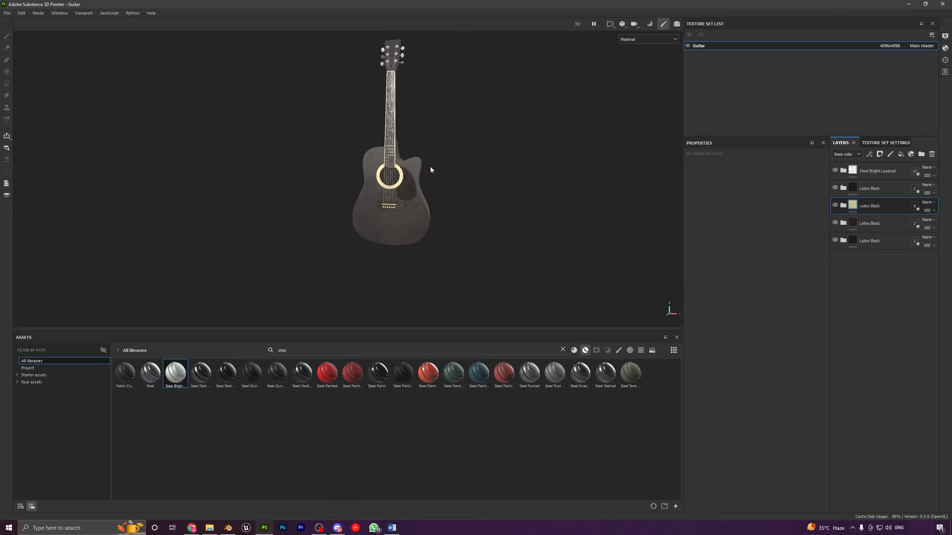
pyautogui.keyDown('alt'); pyautogui.moveTo(375, 203); pyautogui.dragTo(407, 242); pyautogui.keyUp('alt')
pyautogui.scroll(-3, 408, 241)
pyautogui.scroll(3, 402, 146)
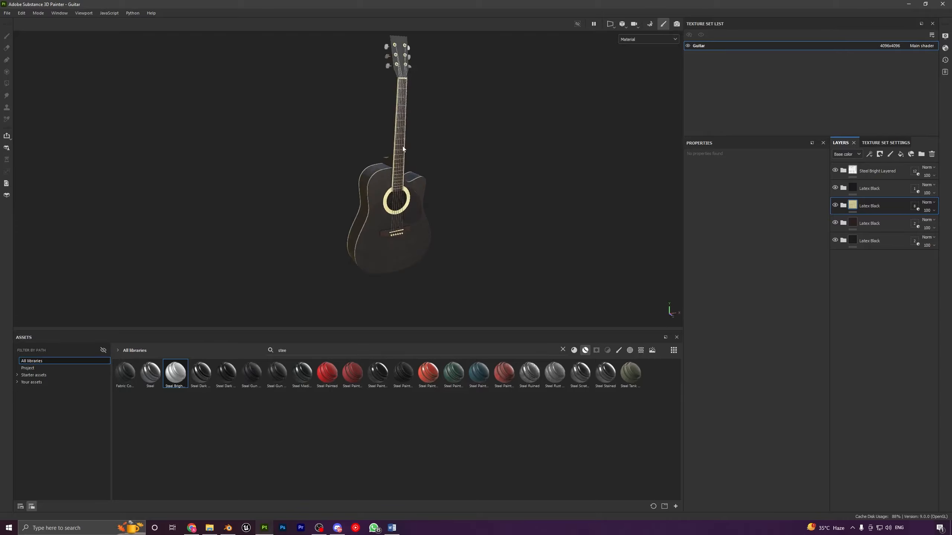
pyautogui.keyDown('alt'); pyautogui.moveTo(402, 146); pyautogui.dragTo(400, 225, button='middle'); pyautogui.keyUp('alt')
pyautogui.scroll(4, 400, 152)
pyautogui.keyDown('alt'); pyautogui.moveTo(439, 195); pyautogui.dragTo(405, 240); pyautogui.keyUp('alt')
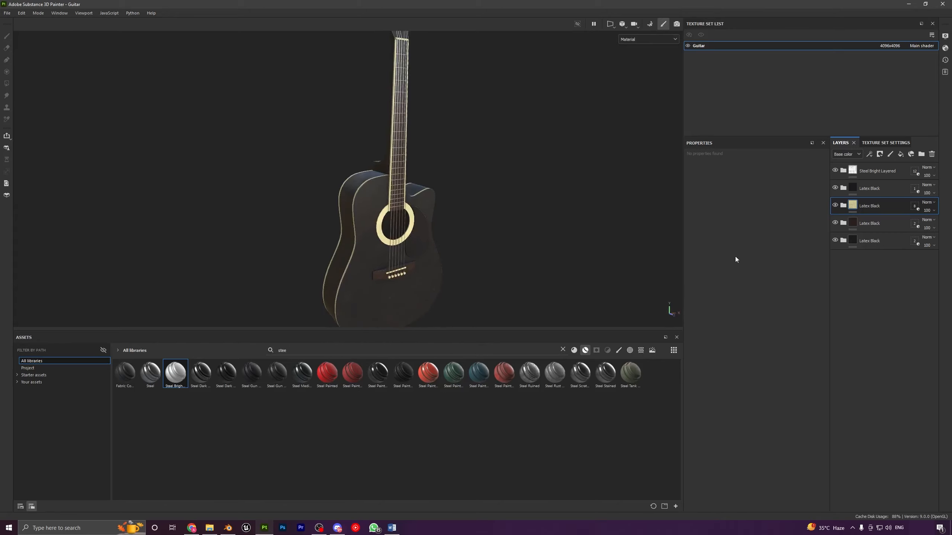
# Step: Rename the lowest Latex Black layer in the stack as Black
pyautogui.doubleClick(876, 225)
pyautogui.tripleClick(878, 226)
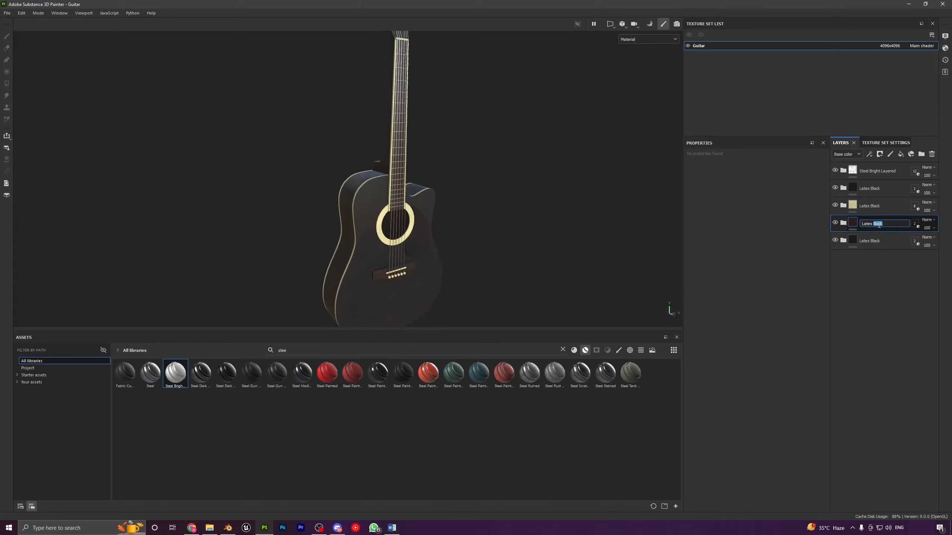
pyautogui.doubleClick(873, 241)
pyautogui.doubleClick(873, 240)
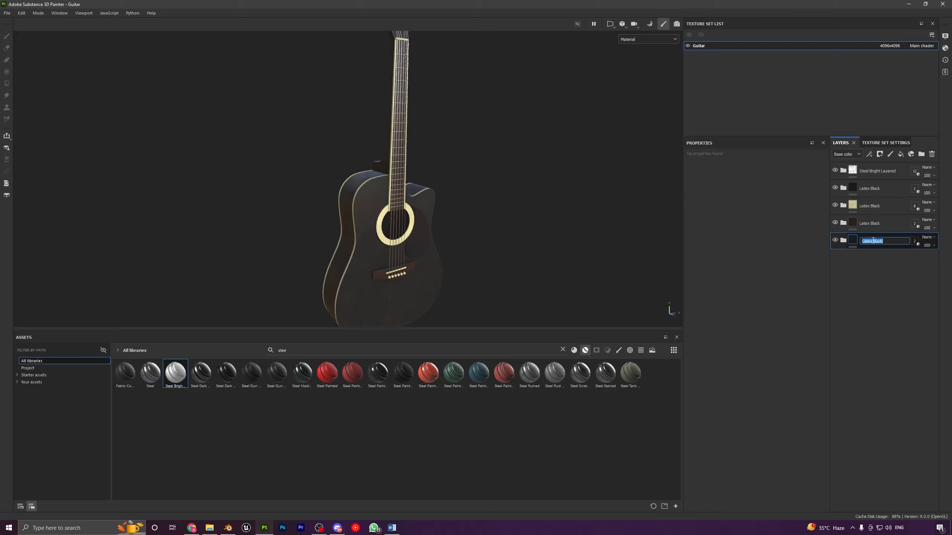
pyautogui.write('Bl')
pyautogui.press('Return')
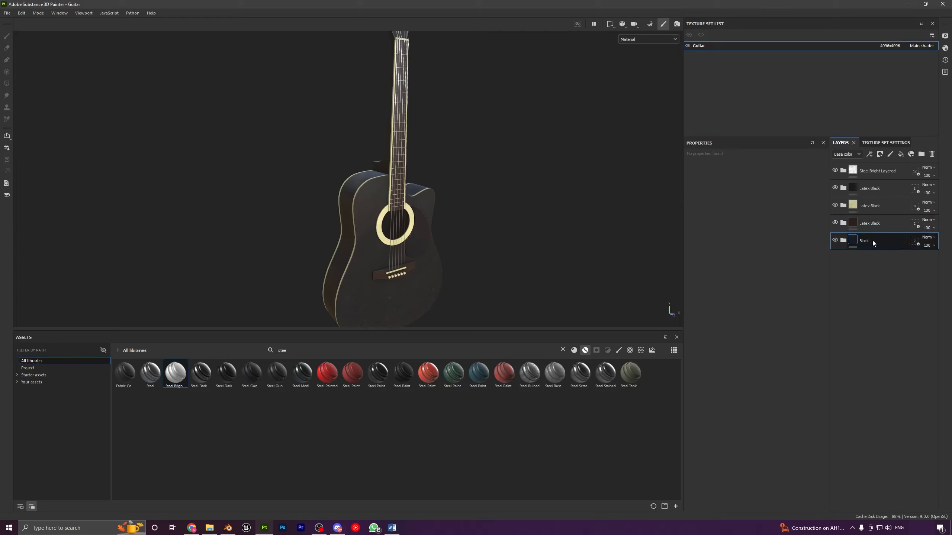
# Step: Rename the dark brown Latex Black layer as Brown and the cream-coloured one as Yellow
pyautogui.click(868, 226)
pyautogui.doubleClick(869, 224)
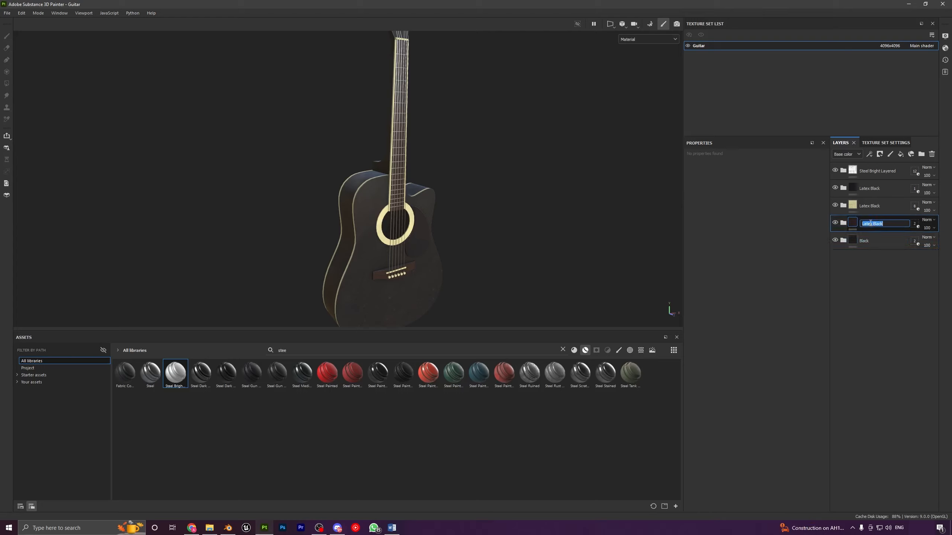
pyautogui.write('Brown')
pyautogui.press('Return')
pyautogui.click(869, 207)
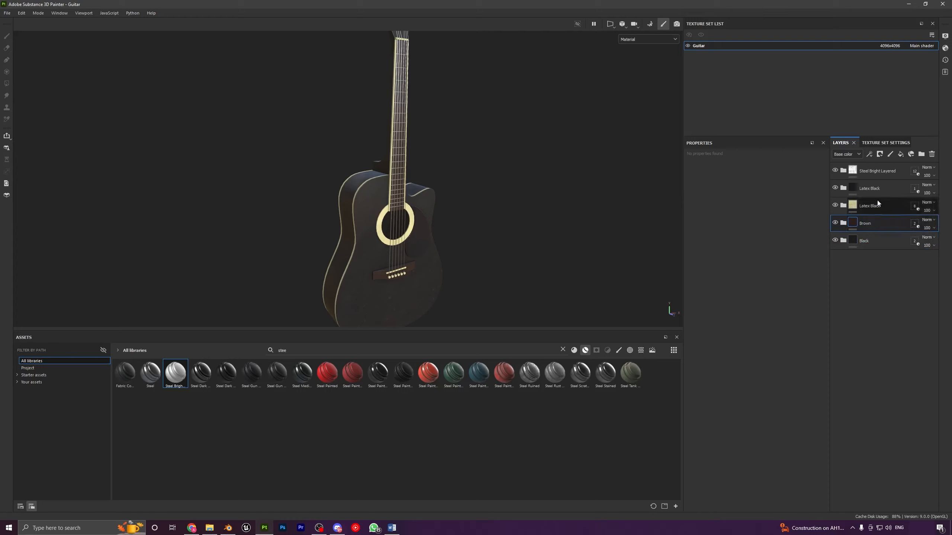
pyautogui.doubleClick(869, 207)
pyautogui.write('Yel')
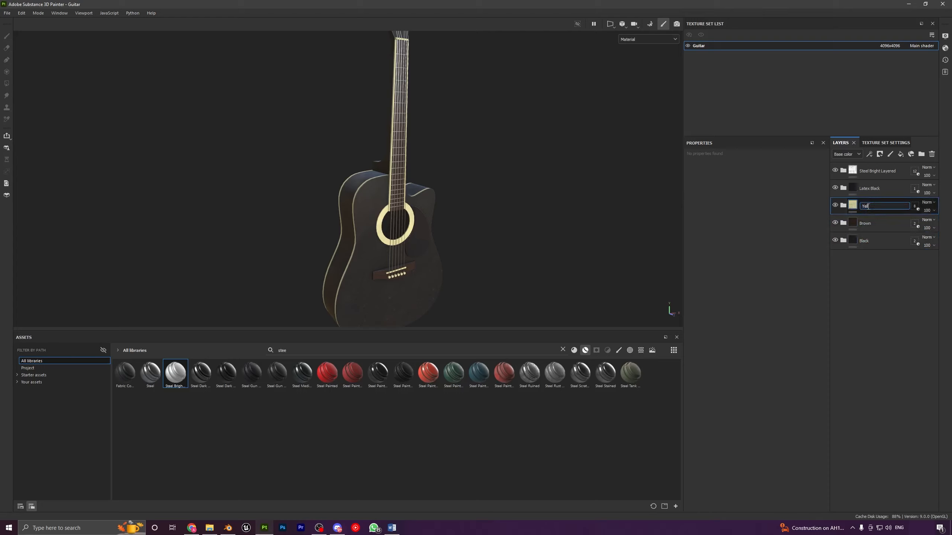
pyautogui.write('low')
pyautogui.press('Return')
# Step: Rename the Steel Bright Layered layer as Steel and the remaining Latex Black layer as Black Shiny
pyautogui.click(878, 171)
pyautogui.doubleClick(878, 172)
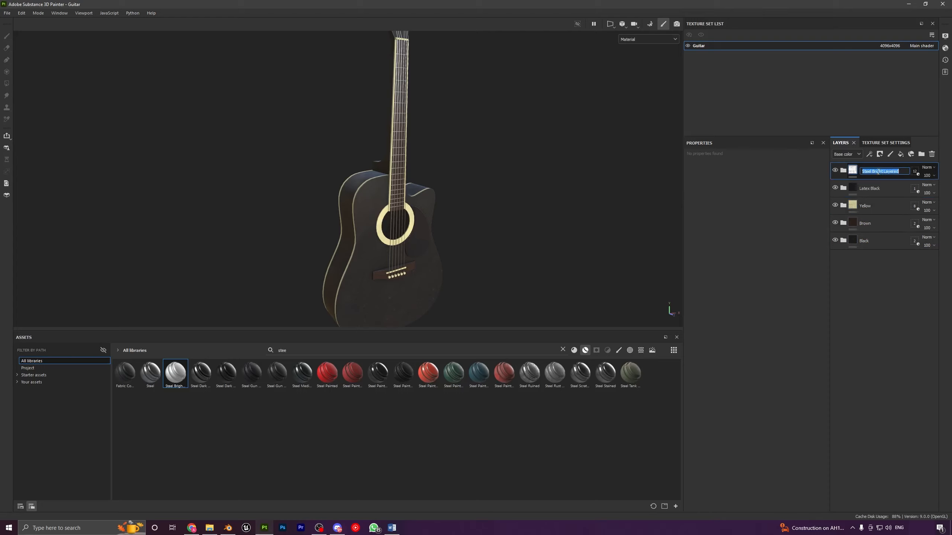
pyautogui.write('Steel')
pyautogui.press('Return')
pyautogui.doubleClick(875, 189)
pyautogui.write('Black Shin')
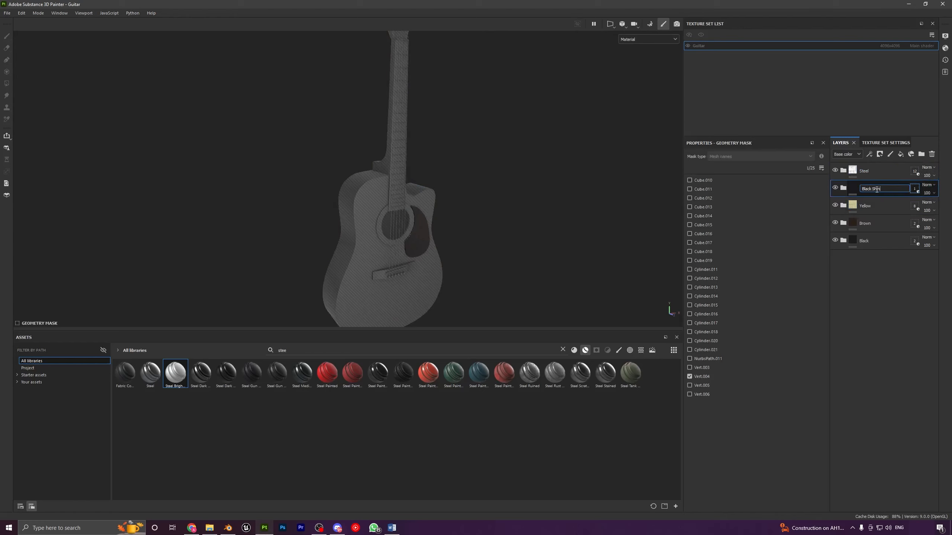
pyautogui.write('y')
pyautogui.press('Return')
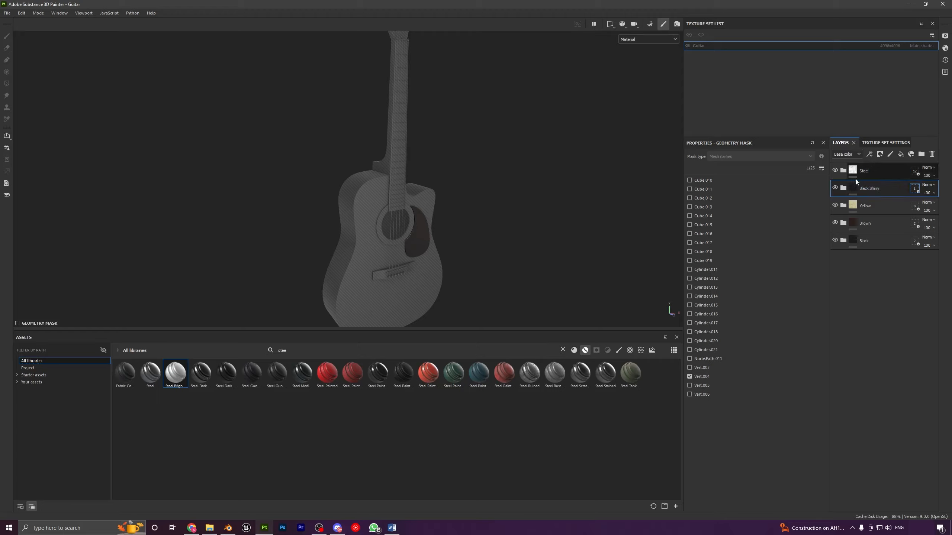
# Step: Examine the finished materials on the guitar's headstock, fretboard and body from several angles
pyautogui.keyDown('alt'); pyautogui.moveTo(538, 218); pyautogui.dragTo(414, 182); pyautogui.keyUp('alt')
pyautogui.moveTo(436, 281)
pyautogui.keyDown('alt'); pyautogui.mouseDown()
pyautogui.moveTo(444, 175)
pyautogui.moveTo(407, 139)
pyautogui.mouseUp(); pyautogui.keyUp('alt')
pyautogui.keyDown('alt'); pyautogui.moveTo(407, 138); pyautogui.dragTo(382, 225, button='middle'); pyautogui.keyUp('alt')
pyautogui.keyDown('alt'); pyautogui.moveTo(382, 225); pyautogui.dragTo(364, 298, button='right'); pyautogui.keyUp('alt')
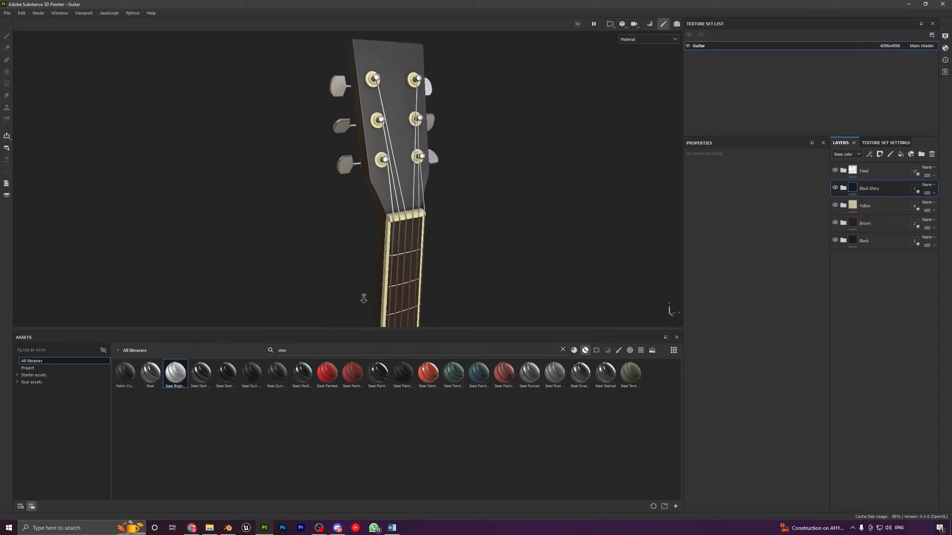
pyautogui.keyDown('alt'); pyautogui.moveTo(363, 298); pyautogui.dragTo(318, 241); pyautogui.keyUp('alt')
pyautogui.keyDown('alt'); pyautogui.moveTo(414, 319); pyautogui.dragTo(401, 235, button='middle'); pyautogui.keyUp('alt')
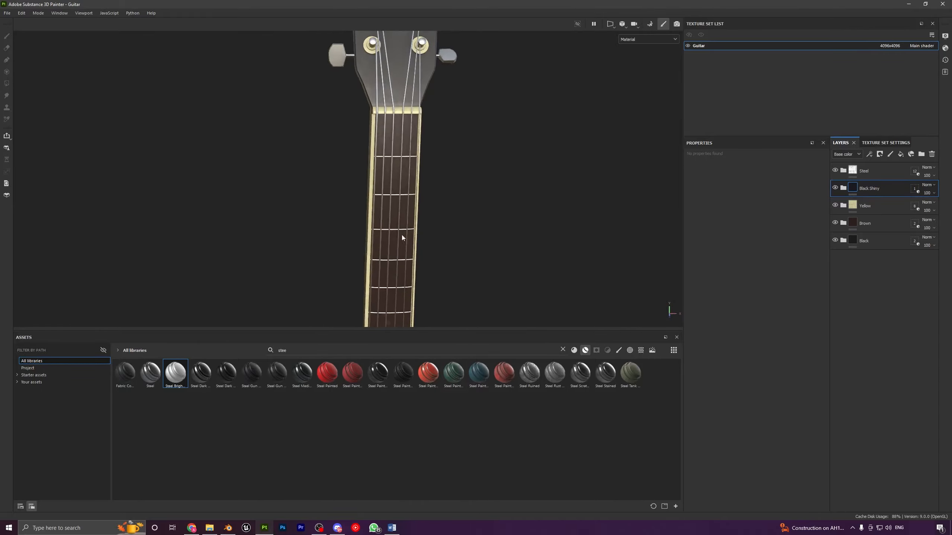
pyautogui.keyDown('alt'); pyautogui.moveTo(401, 235); pyautogui.dragTo(390, 221, button='right'); pyautogui.keyUp('alt')
pyautogui.keyDown('alt'); pyautogui.moveTo(390, 221); pyautogui.dragTo(359, 198); pyautogui.keyUp('alt')
pyautogui.keyDown('alt'); pyautogui.moveTo(387, 264); pyautogui.dragTo(412, 176, button='middle'); pyautogui.keyUp('alt')
pyautogui.keyDown('alt'); pyautogui.moveTo(412, 176); pyautogui.dragTo(400, 195, button='right'); pyautogui.keyUp('alt')
pyautogui.keyDown('alt'); pyautogui.moveTo(400, 195); pyautogui.dragTo(413, 234); pyautogui.keyUp('alt')
pyautogui.keyDown('alt'); pyautogui.moveTo(429, 300); pyautogui.dragTo(380, 208, button='middle'); pyautogui.keyUp('alt')
pyautogui.keyDown('alt'); pyautogui.moveTo(380, 208); pyautogui.dragTo(352, 215, button='right'); pyautogui.keyUp('alt')
pyautogui.keyDown('alt'); pyautogui.moveTo(352, 216); pyautogui.dragTo(505, 221); pyautogui.keyUp('alt')
pyautogui.keyDown('alt'); pyautogui.moveTo(422, 216); pyautogui.dragTo(424, 231, button='middle'); pyautogui.keyUp('alt')
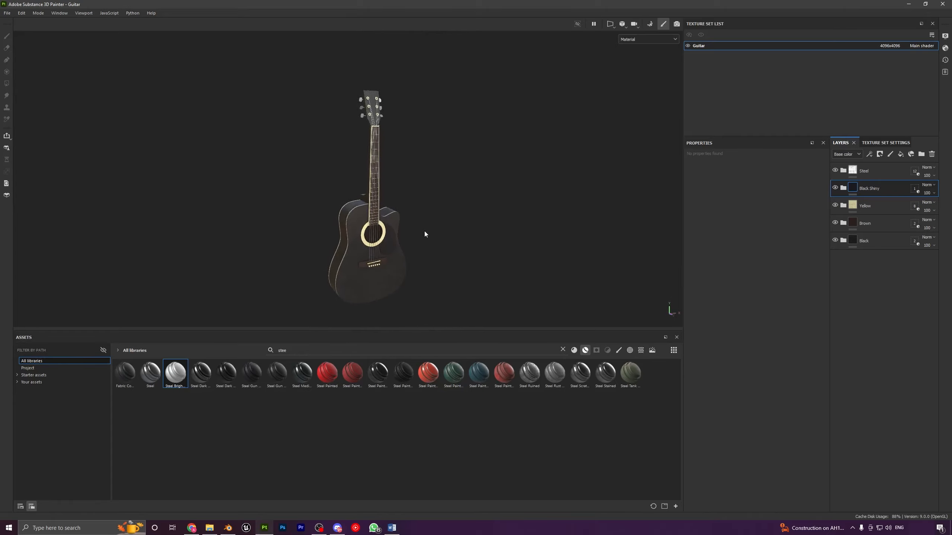
pyautogui.click(319, 528)
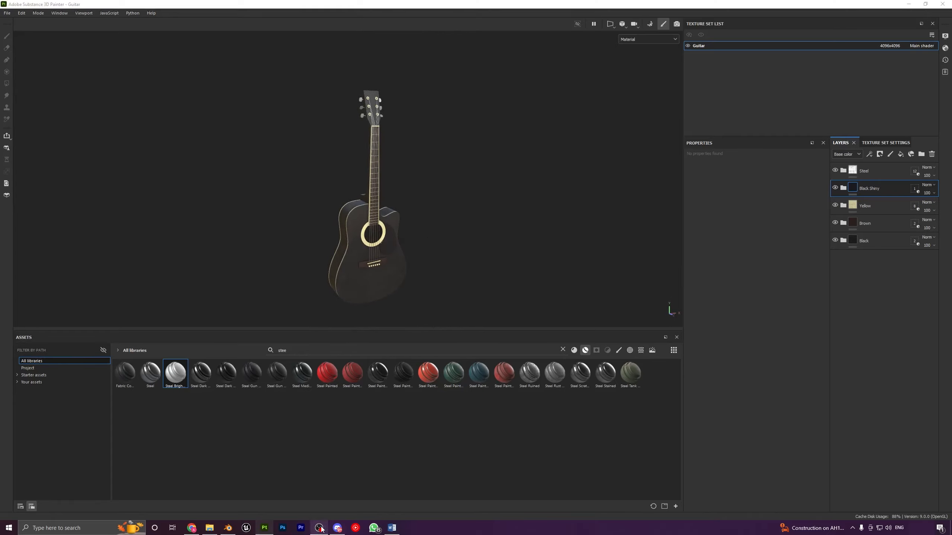
pyautogui.click(320, 528)
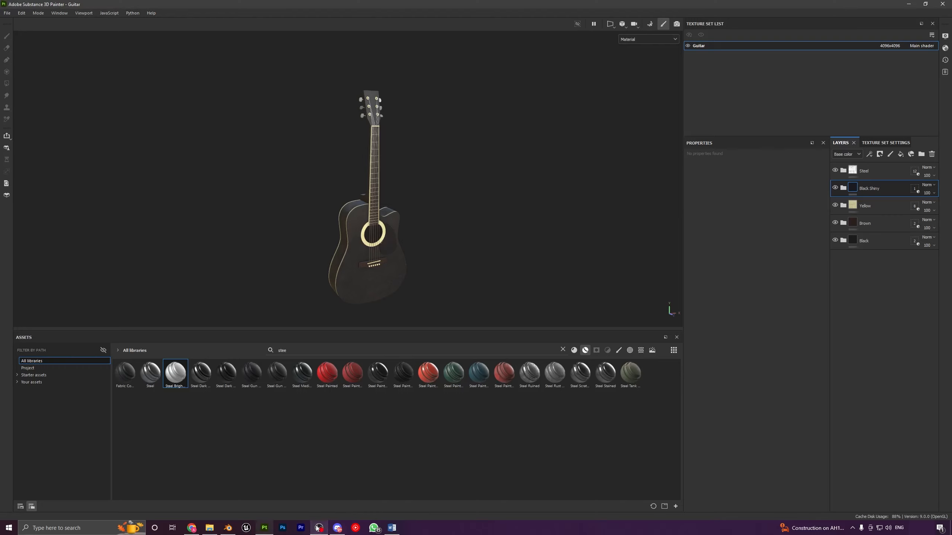
pyautogui.keyDown('alt'); pyautogui.moveTo(451, 208); pyautogui.dragTo(445, 207); pyautogui.keyUp('alt')
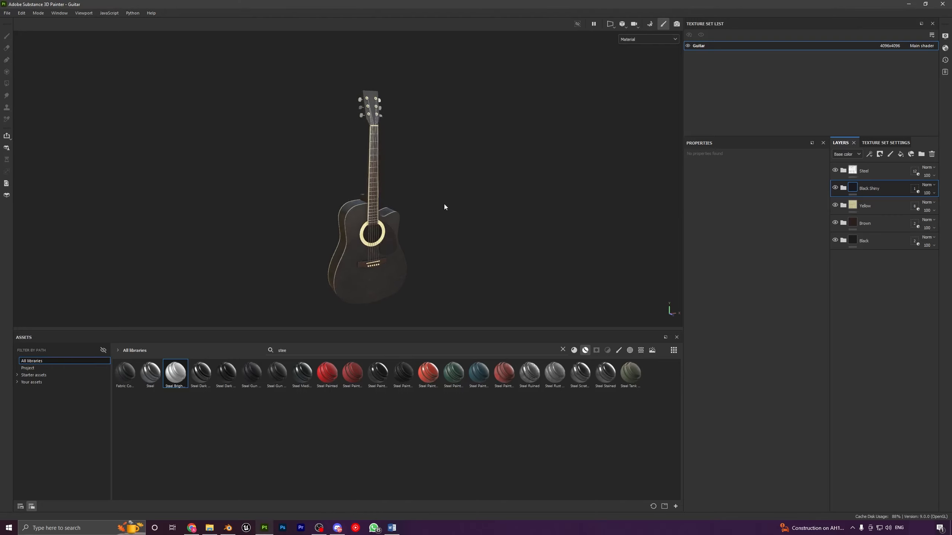
pyautogui.keyDown('alt'); pyautogui.moveTo(445, 206); pyautogui.dragTo(447, 235); pyautogui.keyUp('alt')
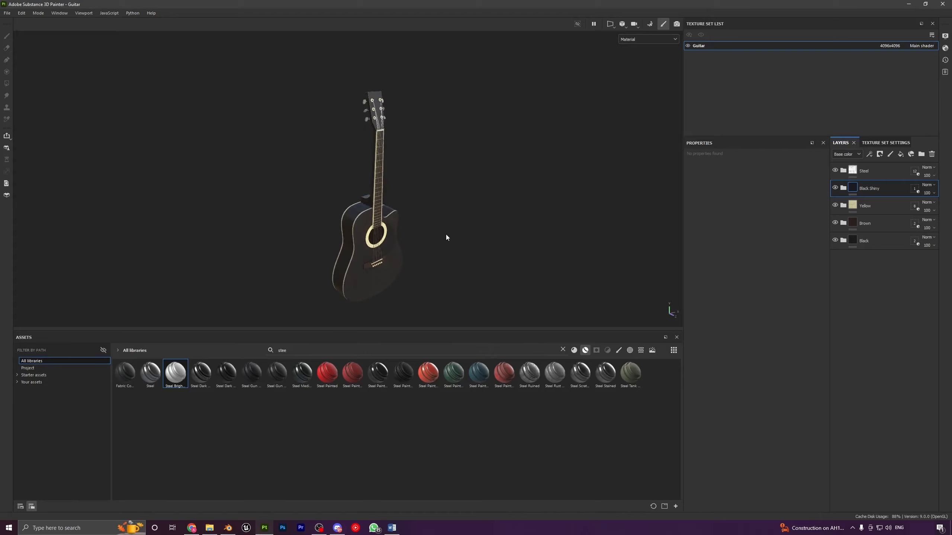
# Step: Open the texture export settings and browse for an output directory in the TUTORIALS subfolder "Creating a Guitar in Blender and Substance Painter"
pyautogui.hotkey('ctrl', 'shift')
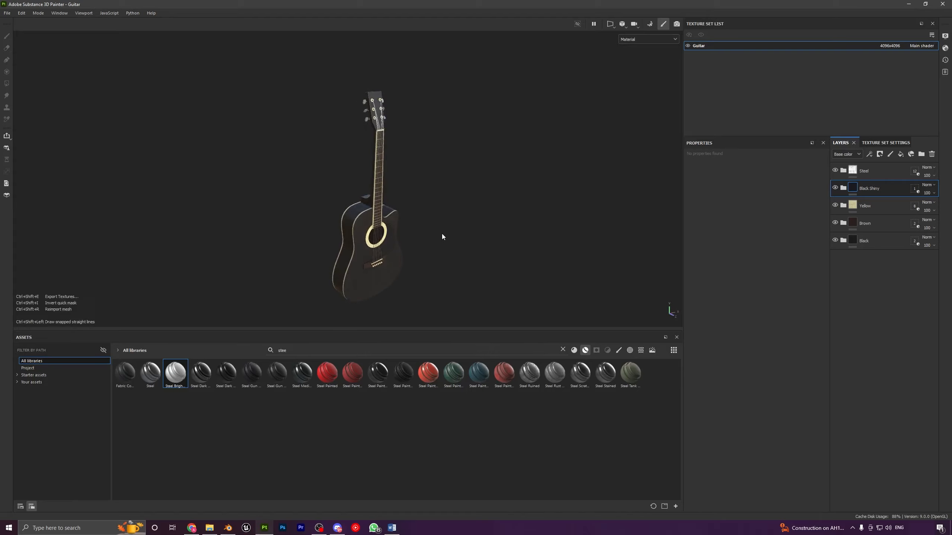
pyautogui.hotkey('ctrl', 'shift', 'e')
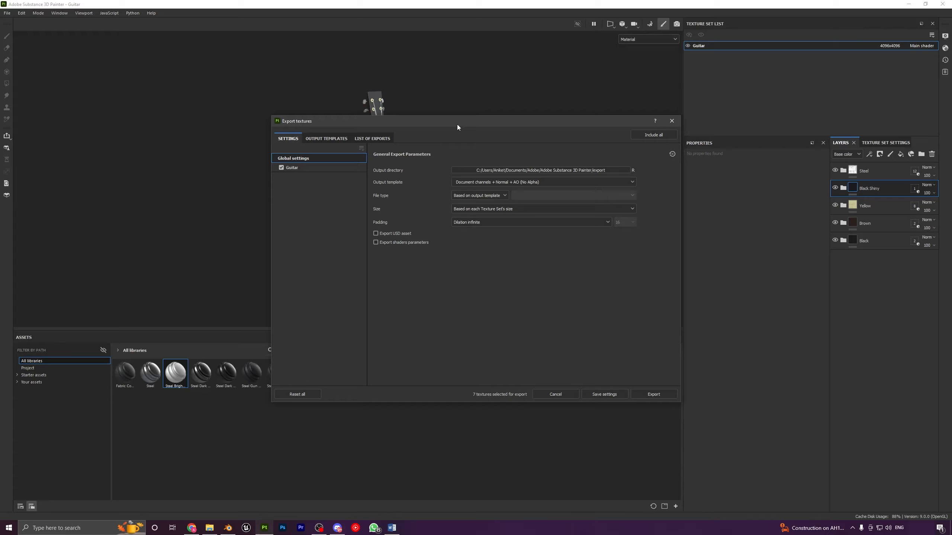
pyautogui.moveTo(456, 127); pyautogui.dragTo(374, 114)
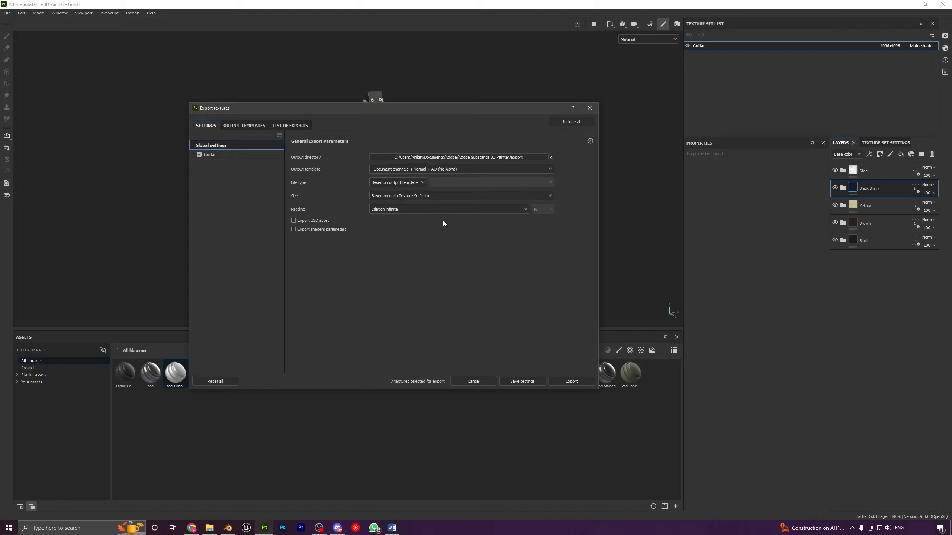
pyautogui.click(425, 158)
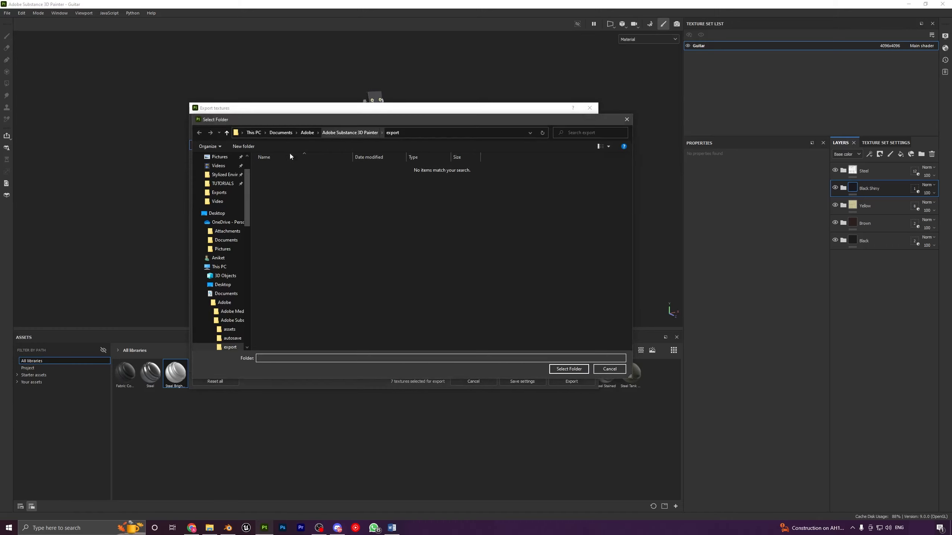
pyautogui.click(222, 183)
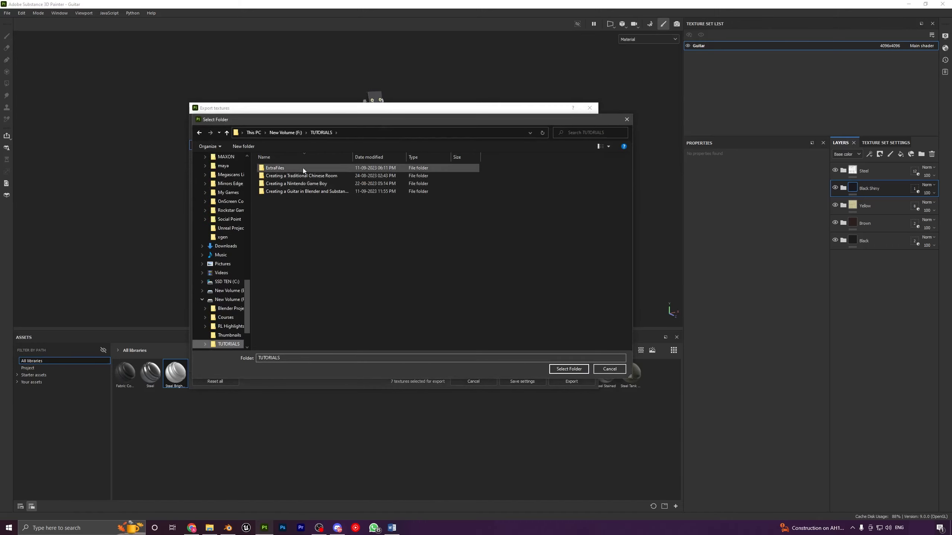
pyautogui.doubleClick(306, 191)
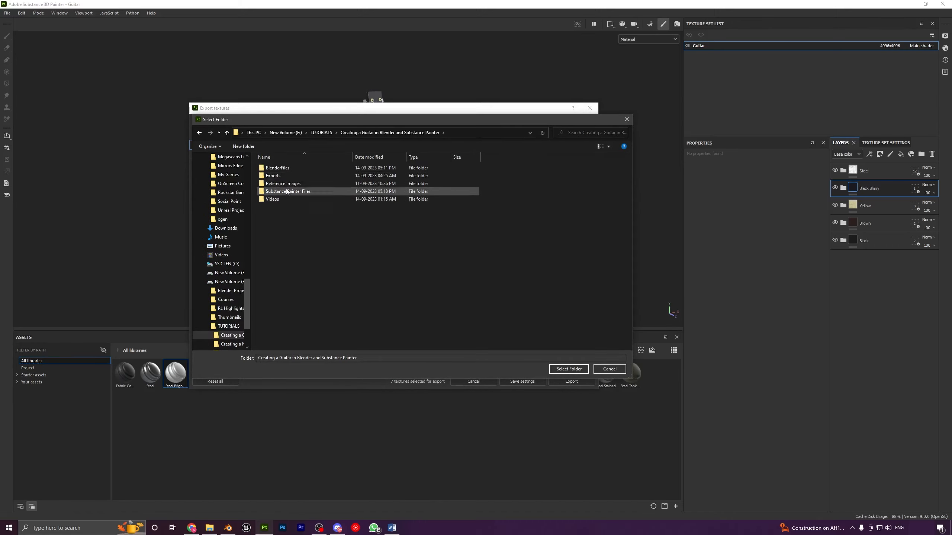
# Step: Create a folder named Textures in the guitar tutorial folder and set it as the export output directory
pyautogui.rightClick(291, 222)
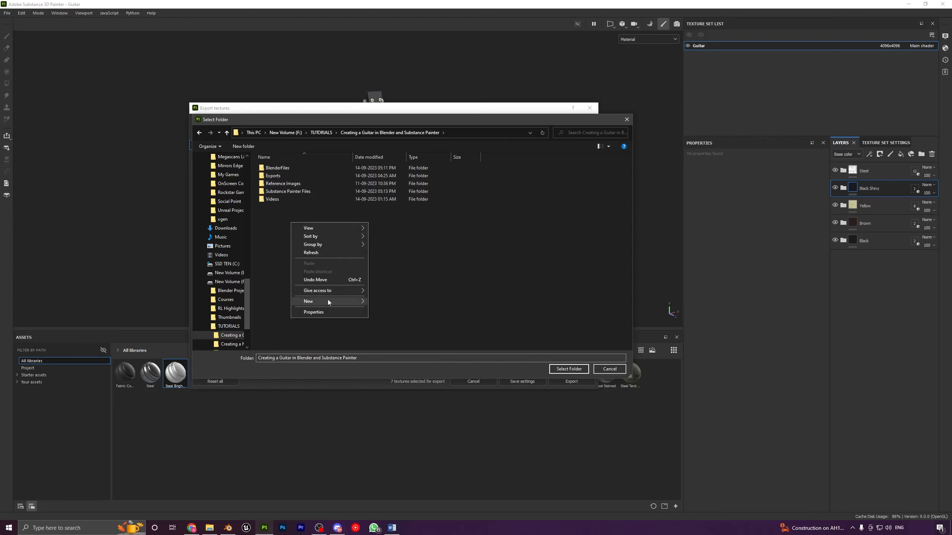
pyautogui.moveTo(327, 301)
pyautogui.click(396, 303)
pyautogui.write('Tex')
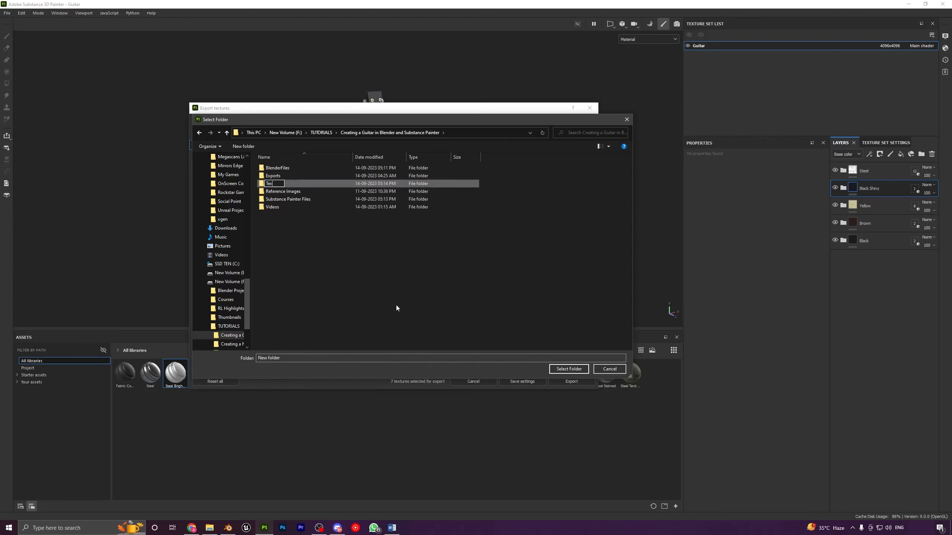
pyautogui.write('tures')
pyautogui.press('Return')
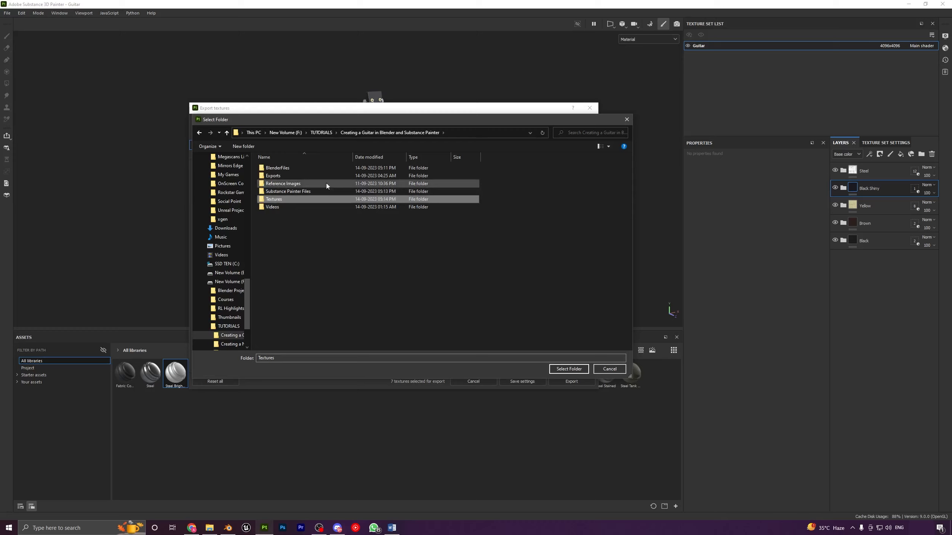
pyautogui.doubleClick(302, 201)
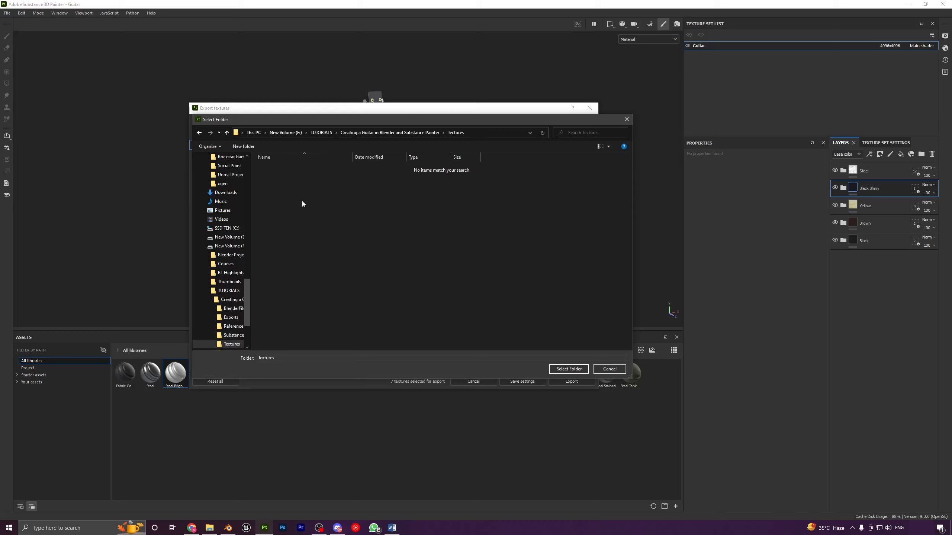
pyautogui.click(569, 369)
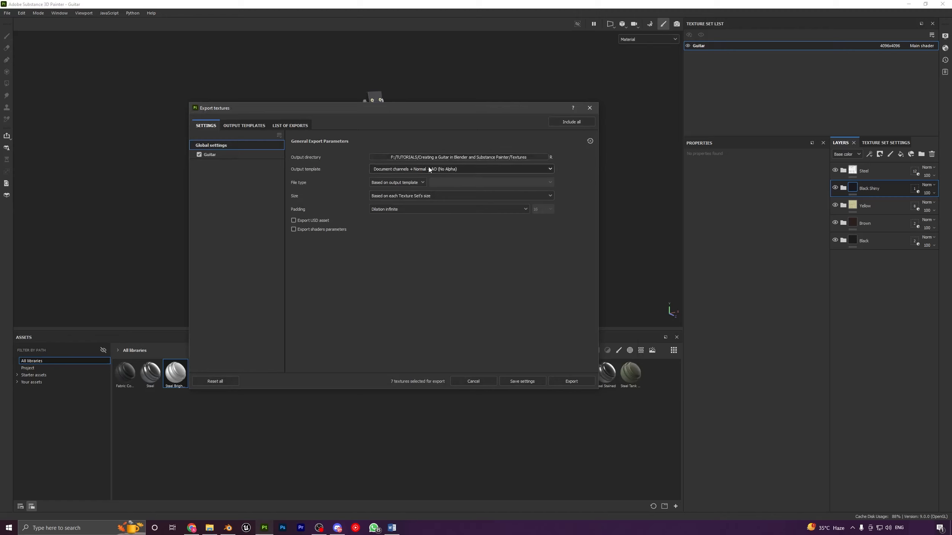
# Step: Look through the available output templates for the texture export, from the general presets to the renderer and game engine ones
pyautogui.click(439, 169)
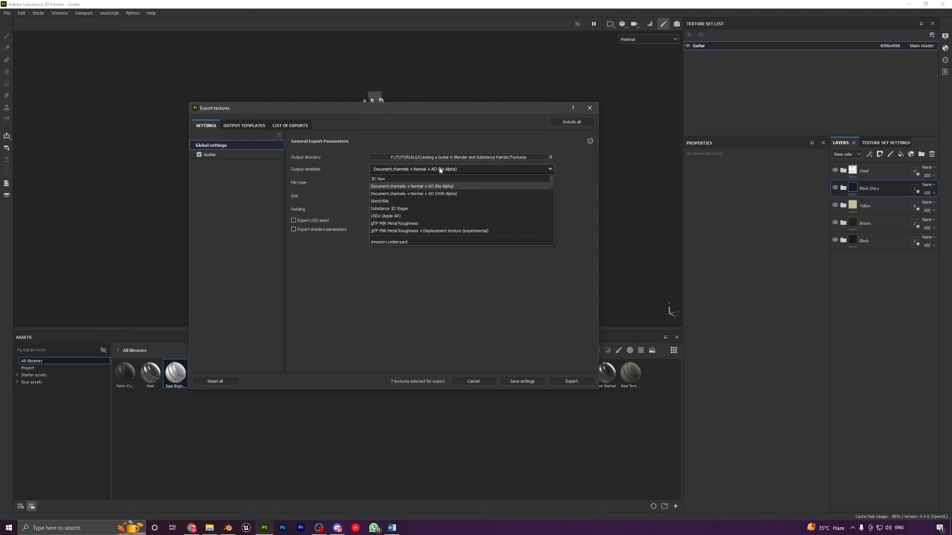
pyautogui.click(439, 170)
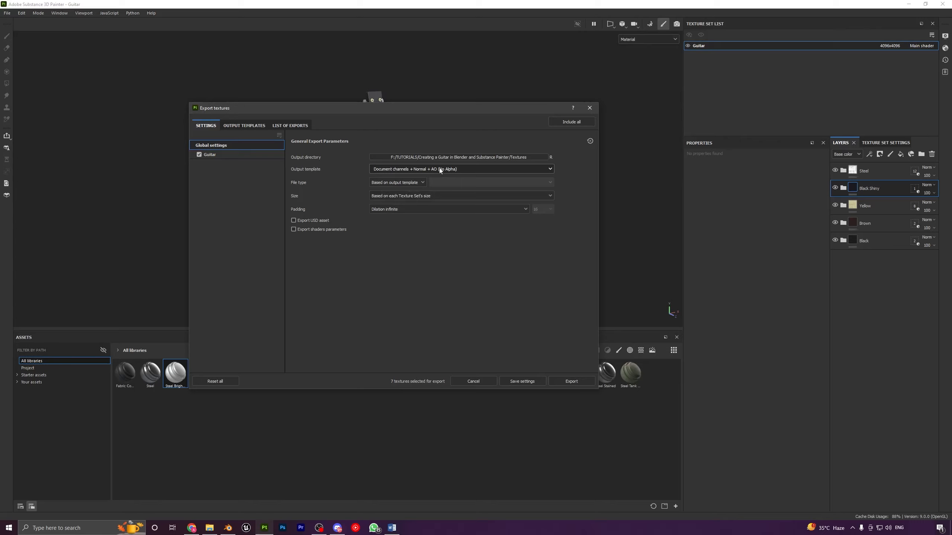
pyautogui.click(440, 170)
pyautogui.scroll(-6, 441, 186)
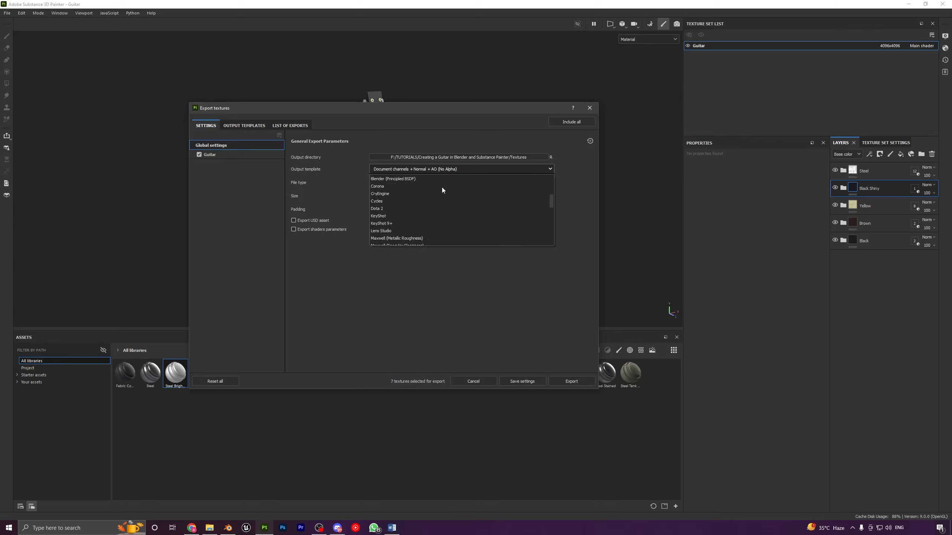
pyautogui.scroll(6, 442, 187)
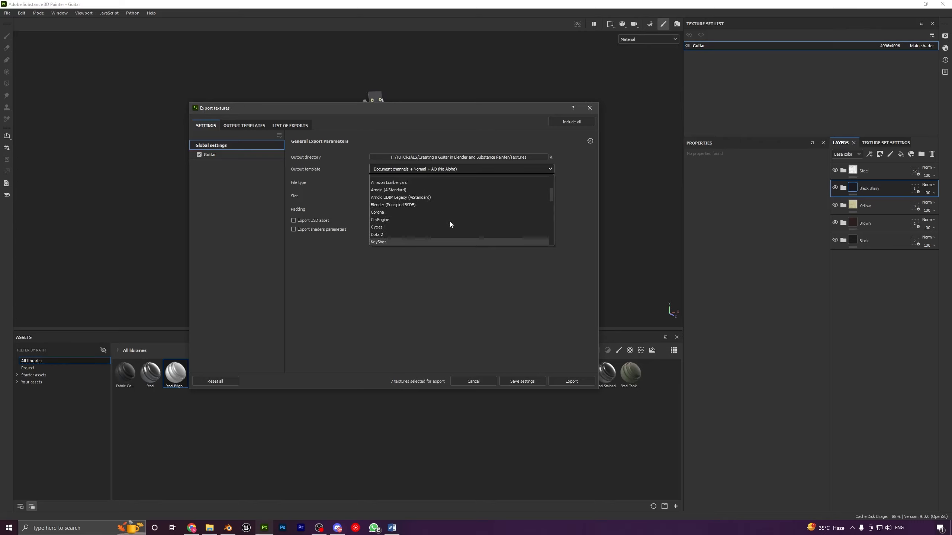
pyautogui.scroll(-10, 450, 222)
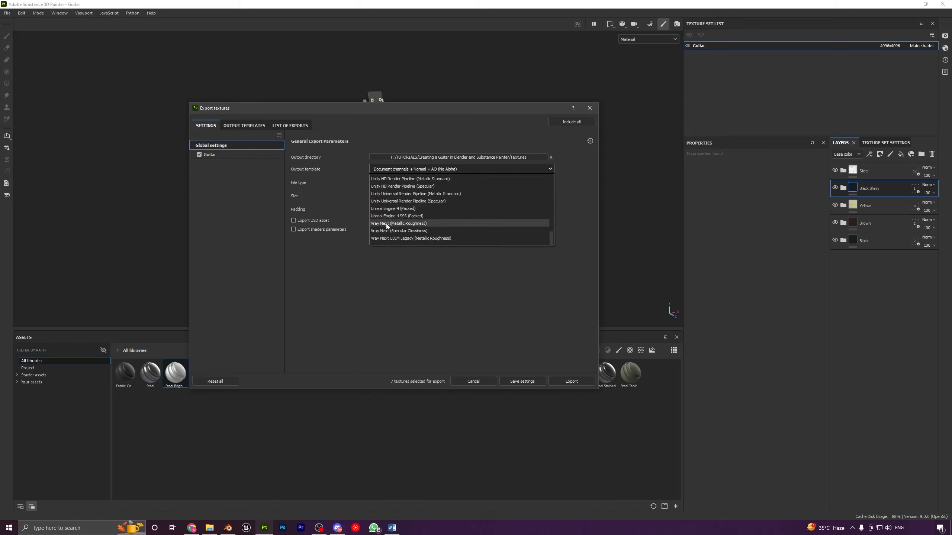
pyautogui.scroll(1, 387, 203)
pyautogui.scroll(4, 387, 201)
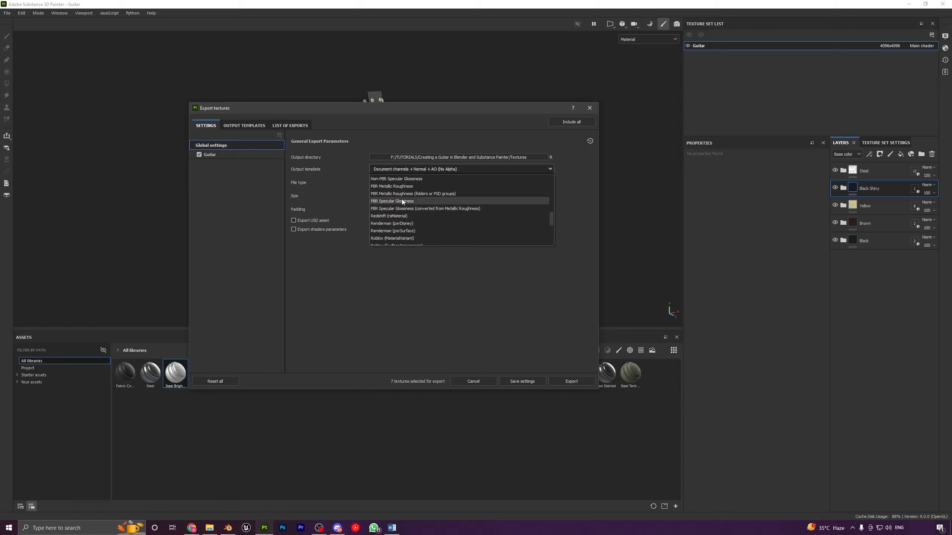